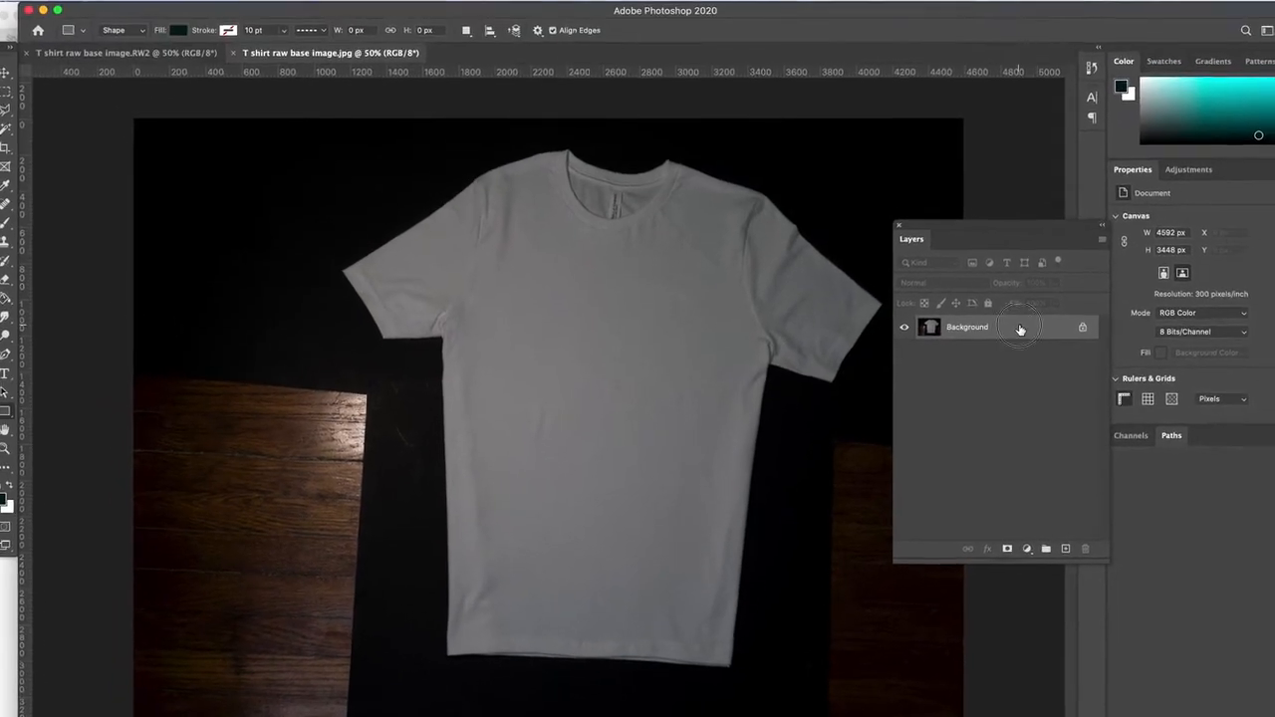
Convert the locked Background of the T-shirt photo into a regular editable layer
{"action": "double_click", "coordinate": [1020, 329]}
{"action": "left_click", "coordinate": [766, 364]}
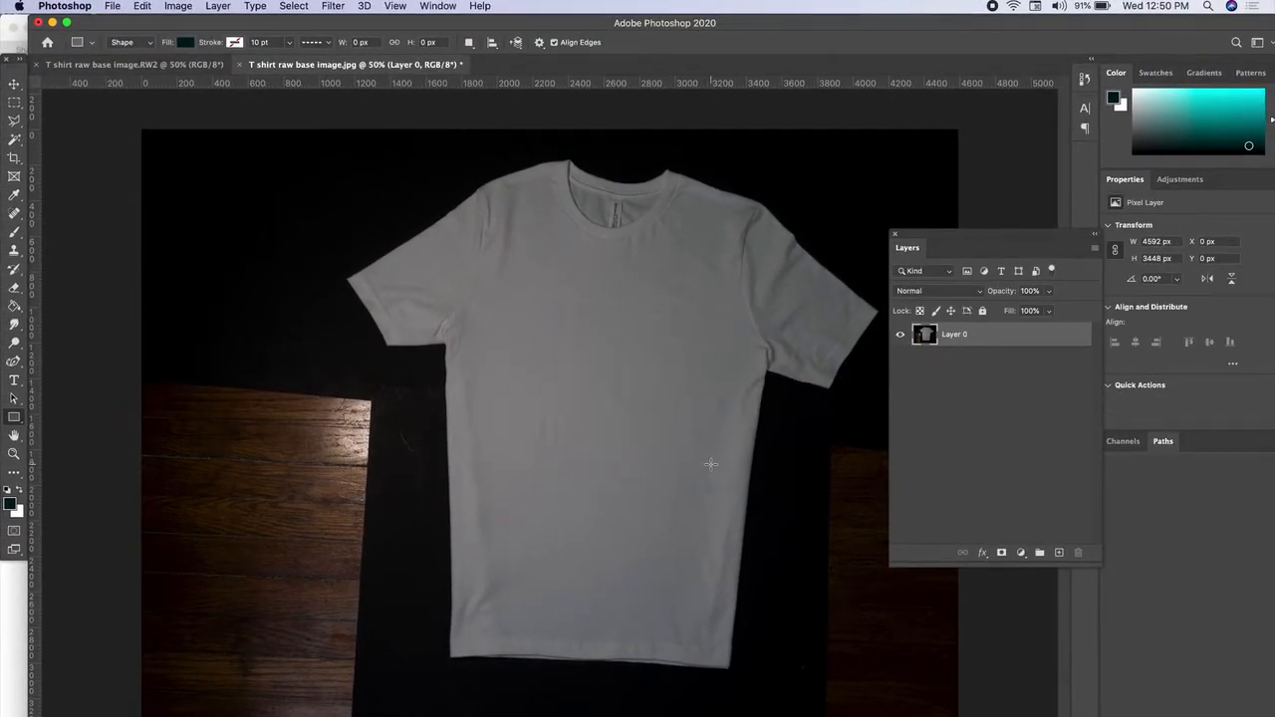
Select the whole T-shirt with the Object Selection Tool in Rectangle mode by framing it inside the photo
{"action": "scroll", "coordinate": [711, 464], "scroll_direction": "up", "scroll_amount": 5}
{"action": "scroll", "coordinate": [711, 464], "scroll_direction": "down", "scroll_amount": 4}
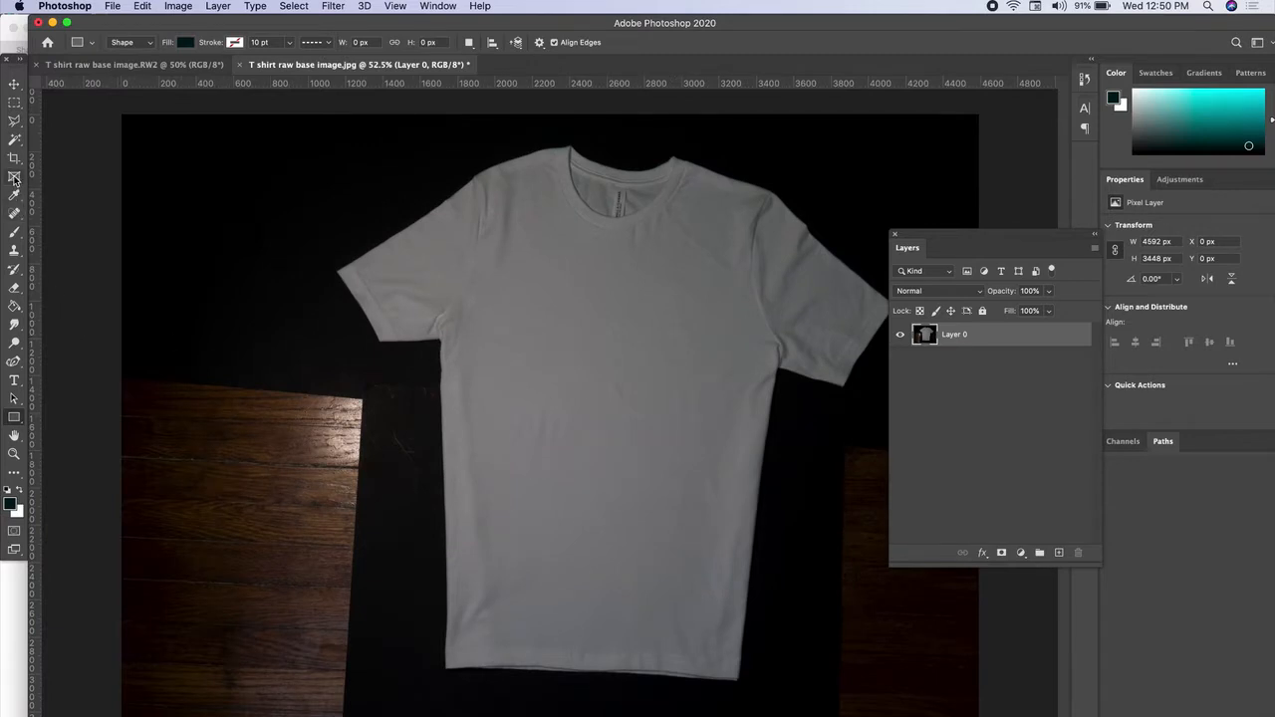
{"action": "left_click", "coordinate": [15, 144]}
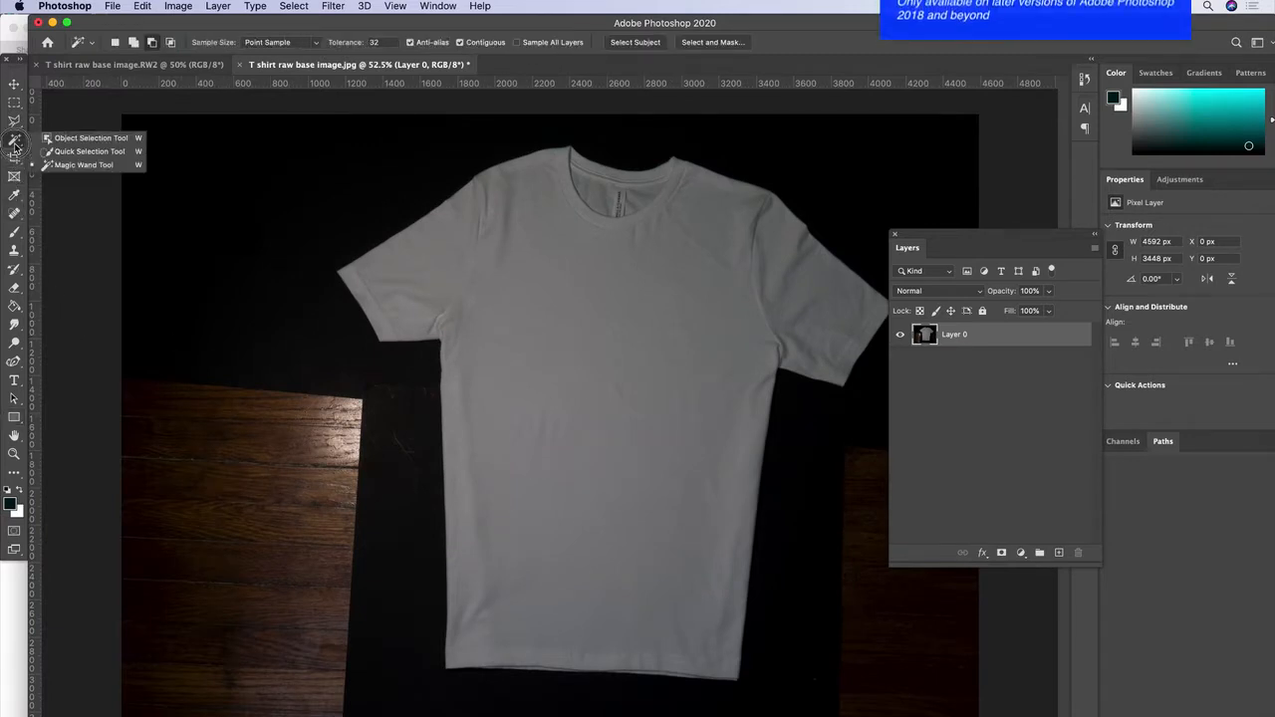
{"action": "left_click", "coordinate": [88, 137]}
{"action": "left_click_drag", "start_coordinate": [267, 127], "coordinate": [914, 711]}
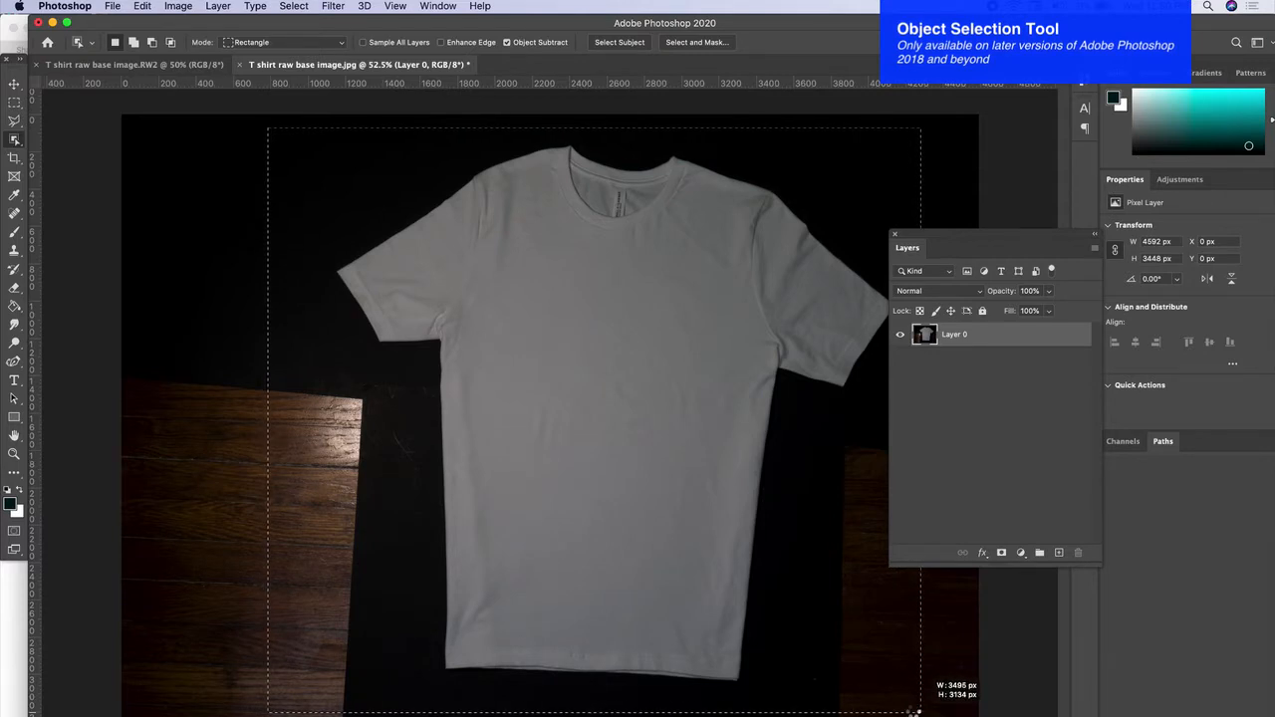
{"action": "left_click_drag", "start_coordinate": [917, 710], "coordinate": [915, 710]}
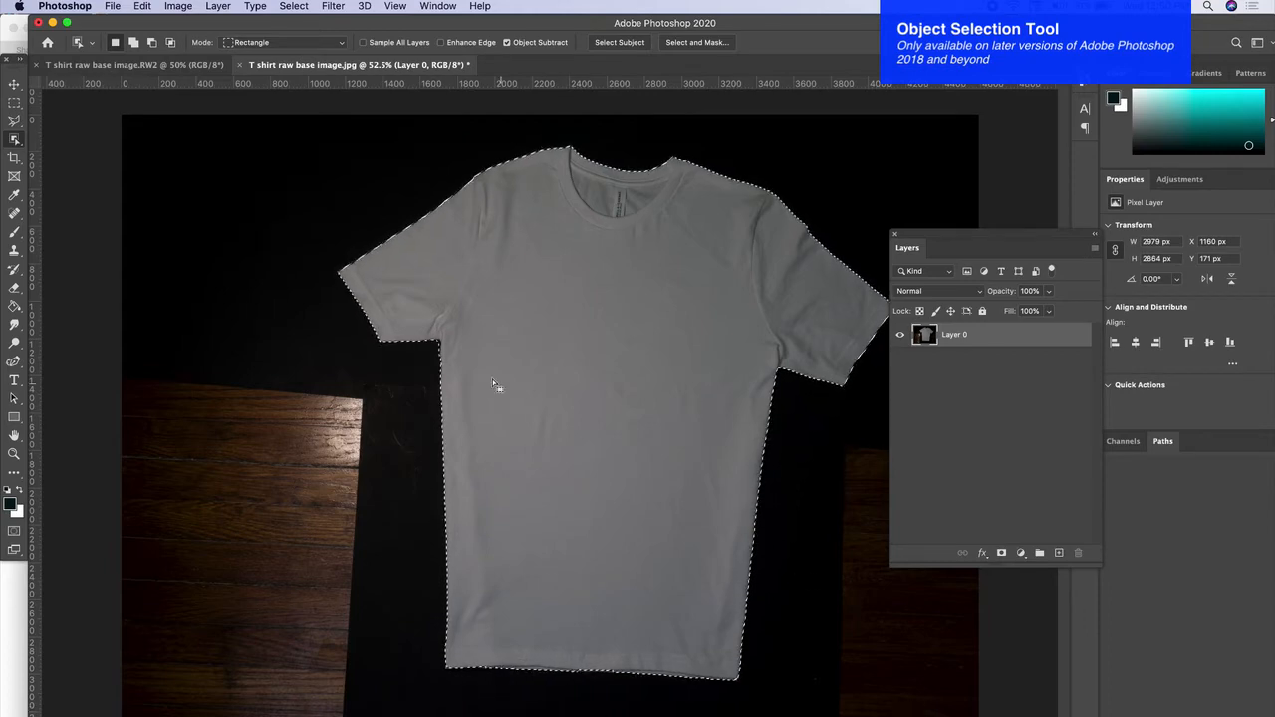
Subtract the black sliver beneath the left sleeve's armpit from the shirt selection with the Magnetic Lasso Tool
{"action": "scroll", "coordinate": [440, 340], "scroll_direction": "up", "scroll_amount": 5}
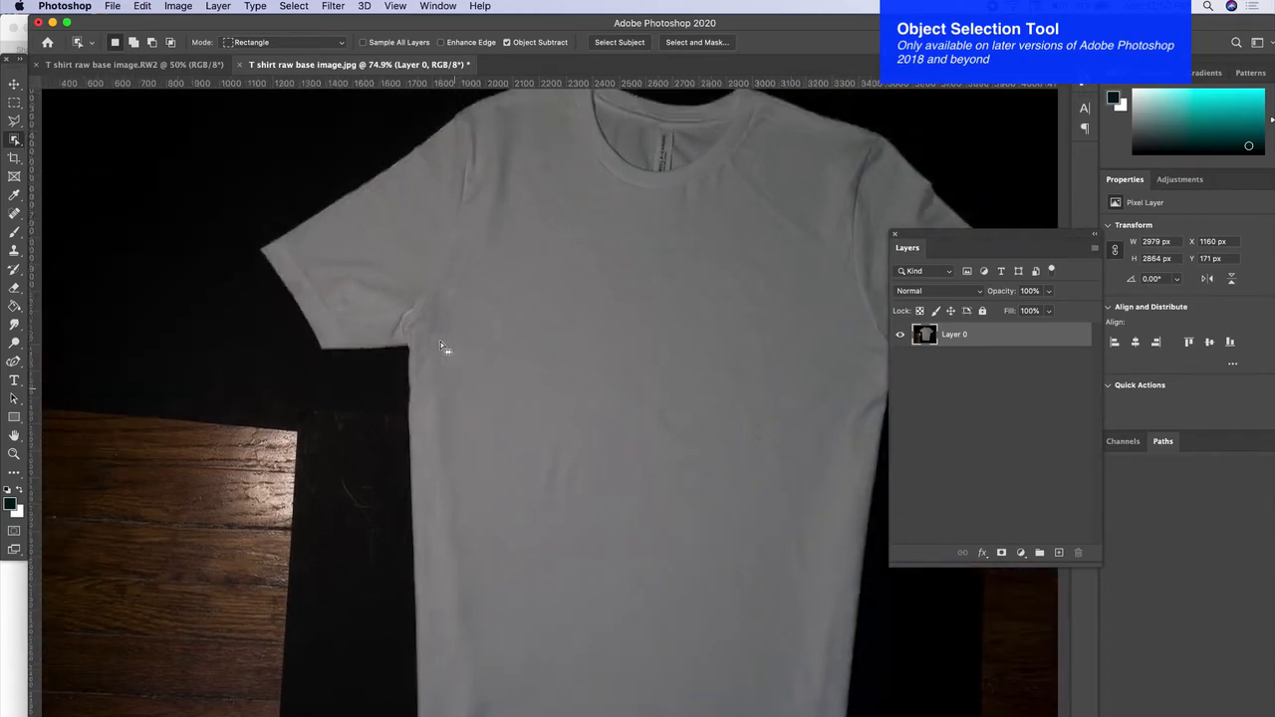
{"action": "scroll", "coordinate": [322, 454], "scroll_direction": "up", "scroll_amount": 4}
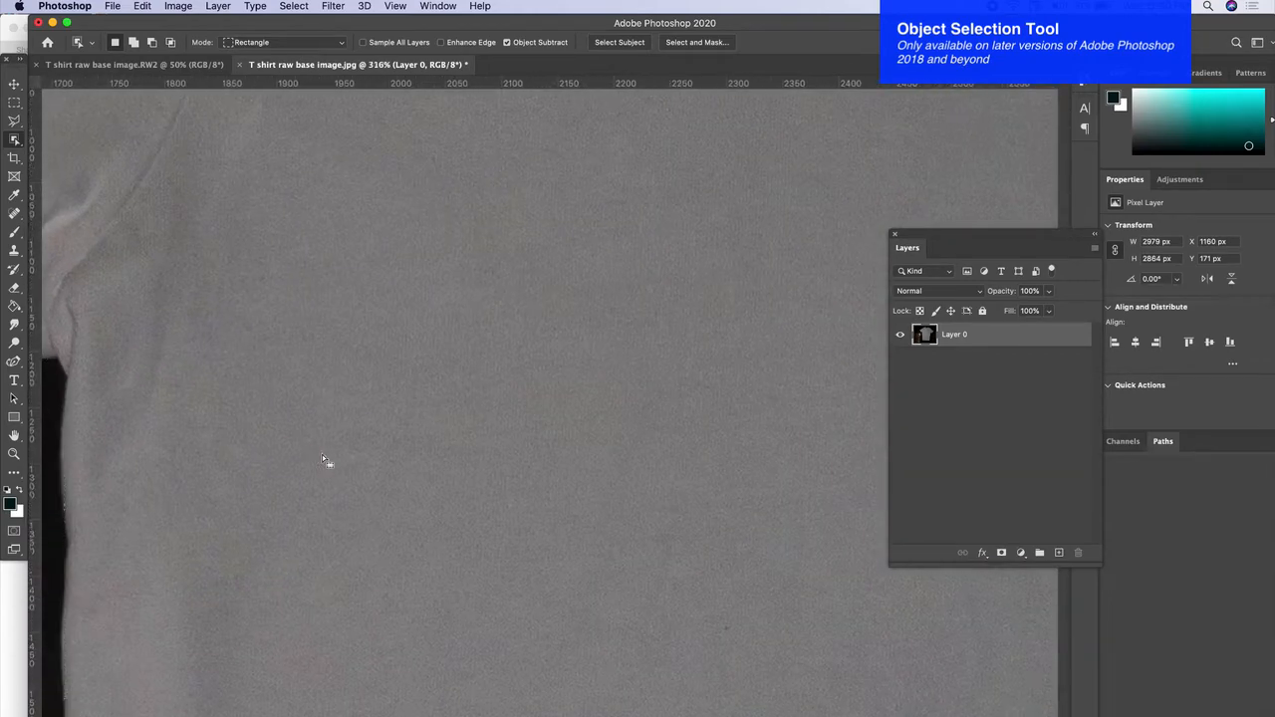
{"action": "scroll", "coordinate": [325, 455], "scroll_direction": "left", "scroll_amount": 5}
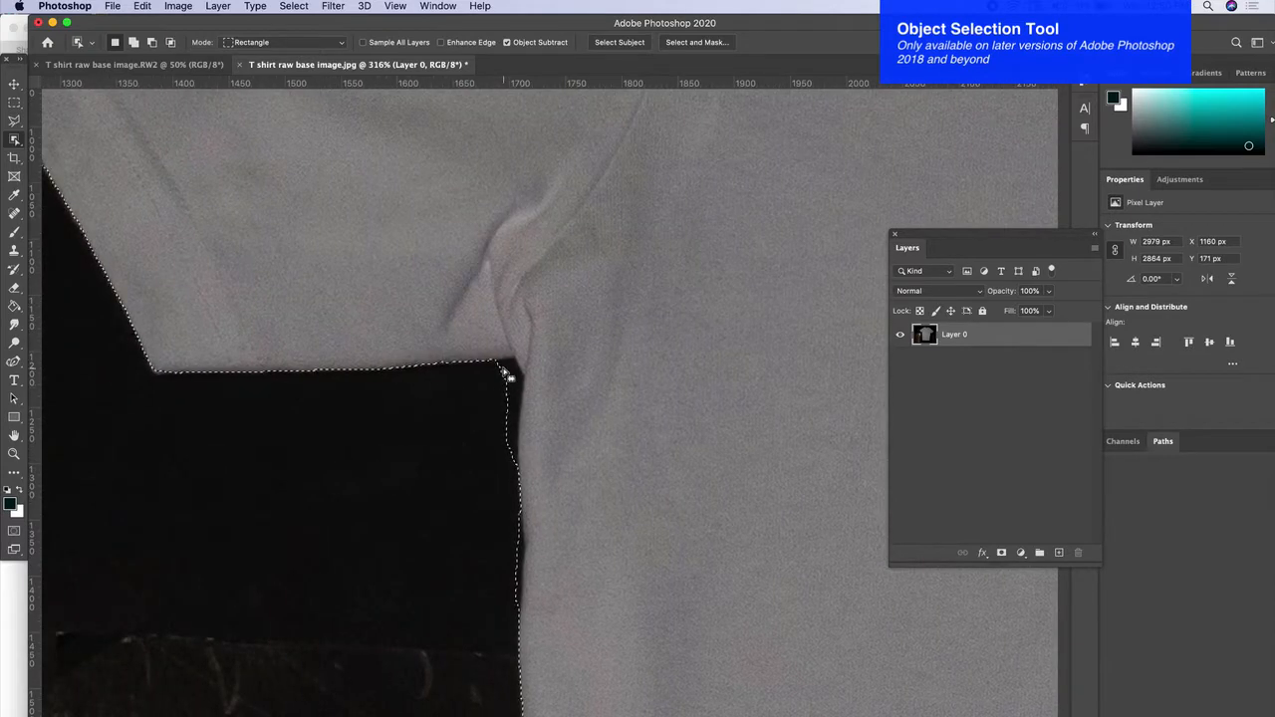
{"action": "left_click_drag", "start_coordinate": [14, 119], "coordinate": [60, 148]}
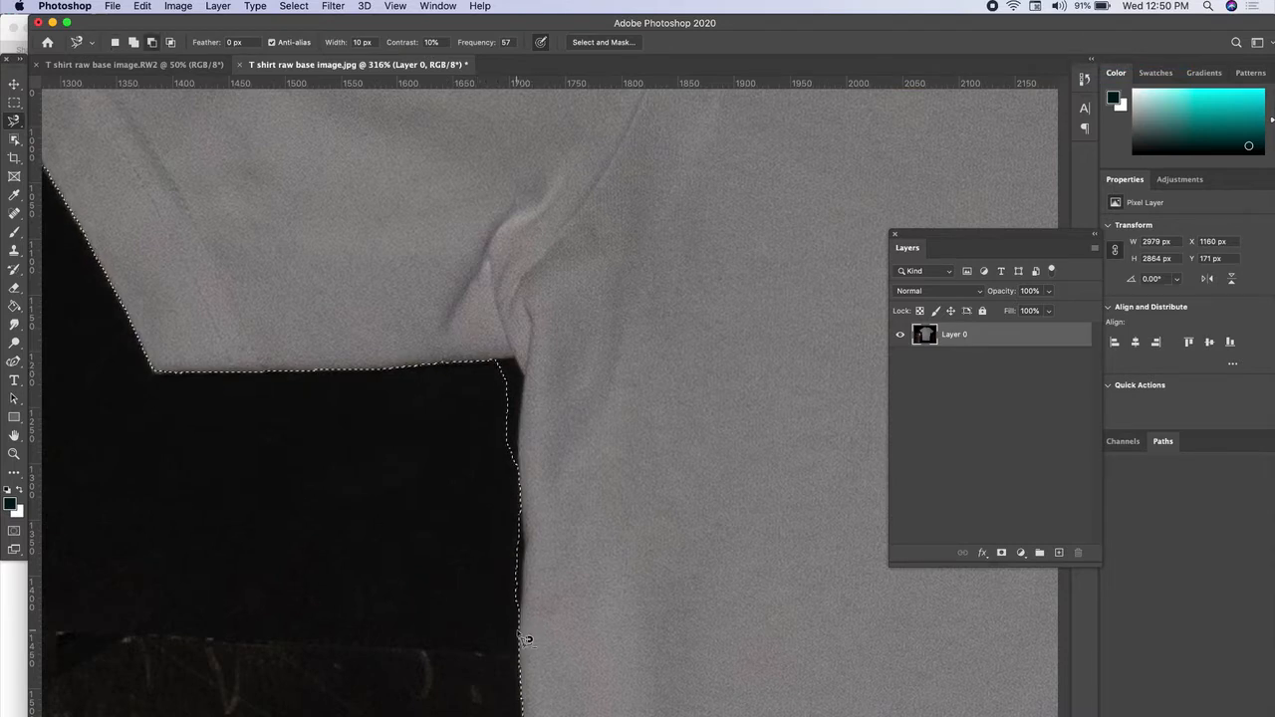
{"action": "left_click", "coordinate": [517, 630], "text": "alt"}
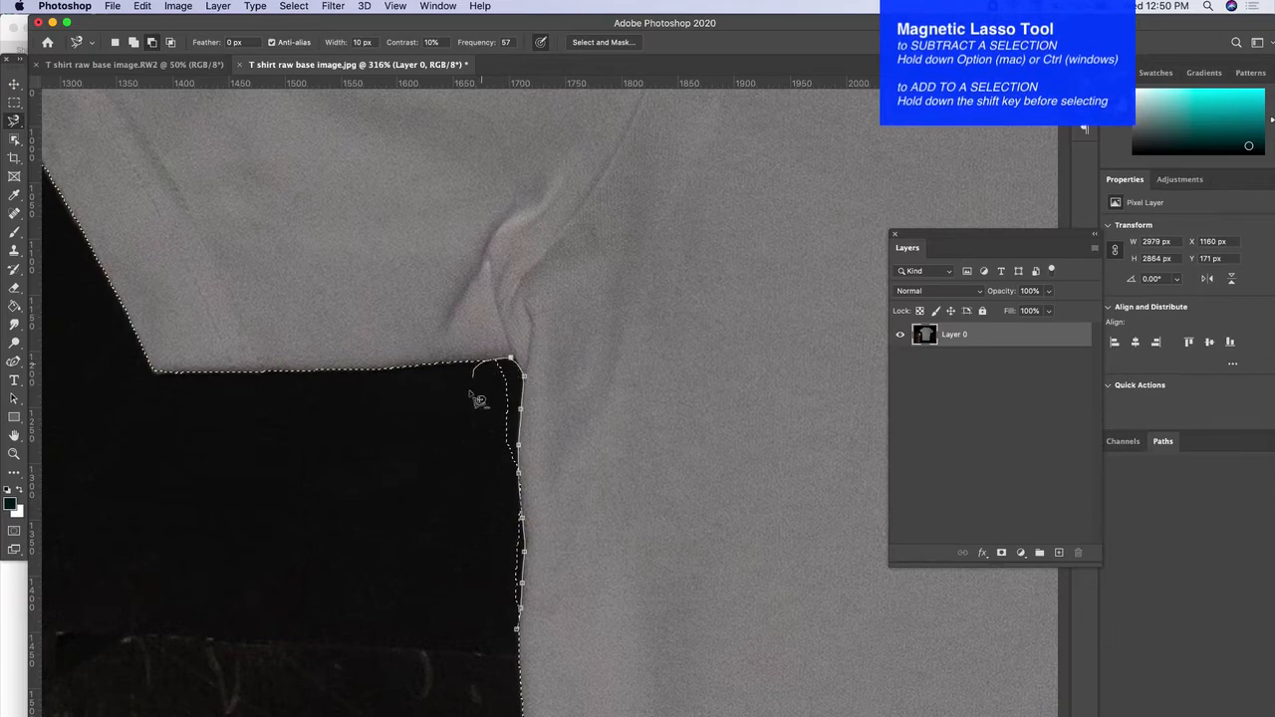
{"action": "double_click", "coordinate": [462, 594]}
Examine the selection outline along the left sleeve, collar, right sleeve and right side of the shirt for inaccuracies
{"action": "scroll", "coordinate": [489, 579], "scroll_direction": "down", "scroll_amount": 4}
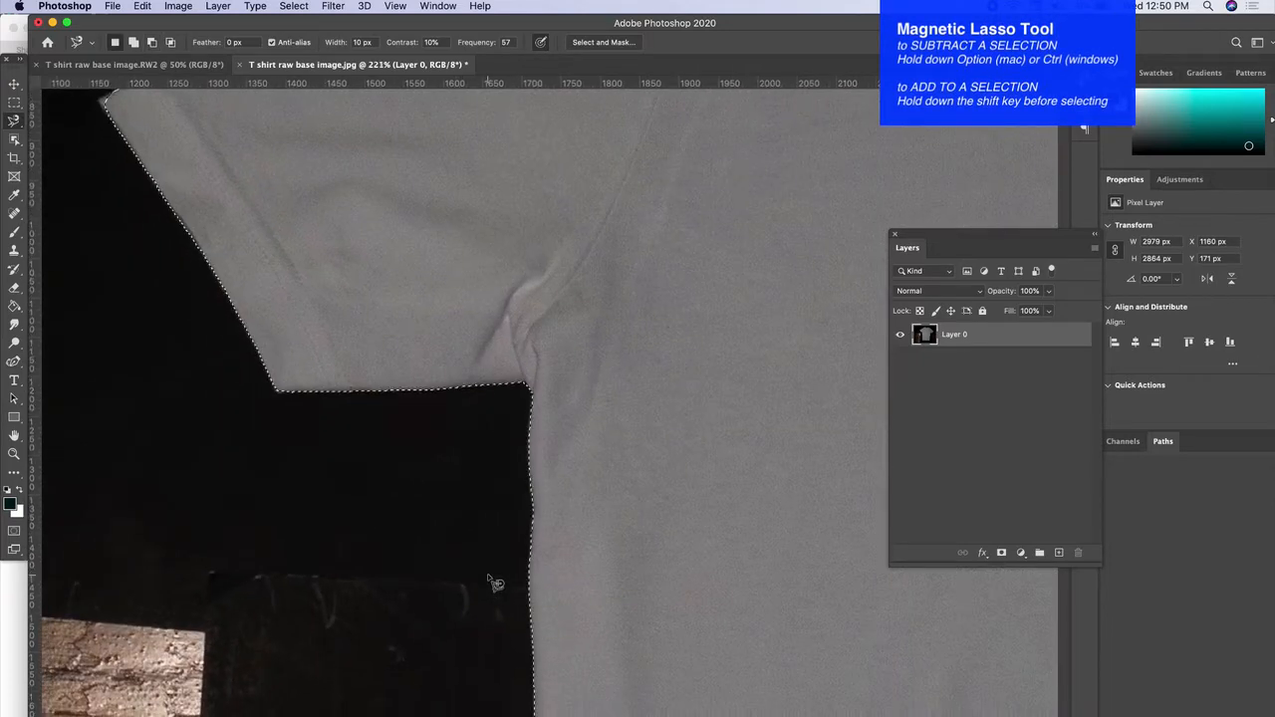
{"action": "scroll", "coordinate": [494, 580], "scroll_direction": "up", "scroll_amount": 5}
{"action": "scroll", "coordinate": [348, 517], "scroll_direction": "left", "scroll_amount": 3}
{"action": "scroll", "coordinate": [348, 519], "scroll_direction": "right", "scroll_amount": 10}
{"action": "scroll", "coordinate": [349, 519], "scroll_direction": "up", "scroll_amount": 5}
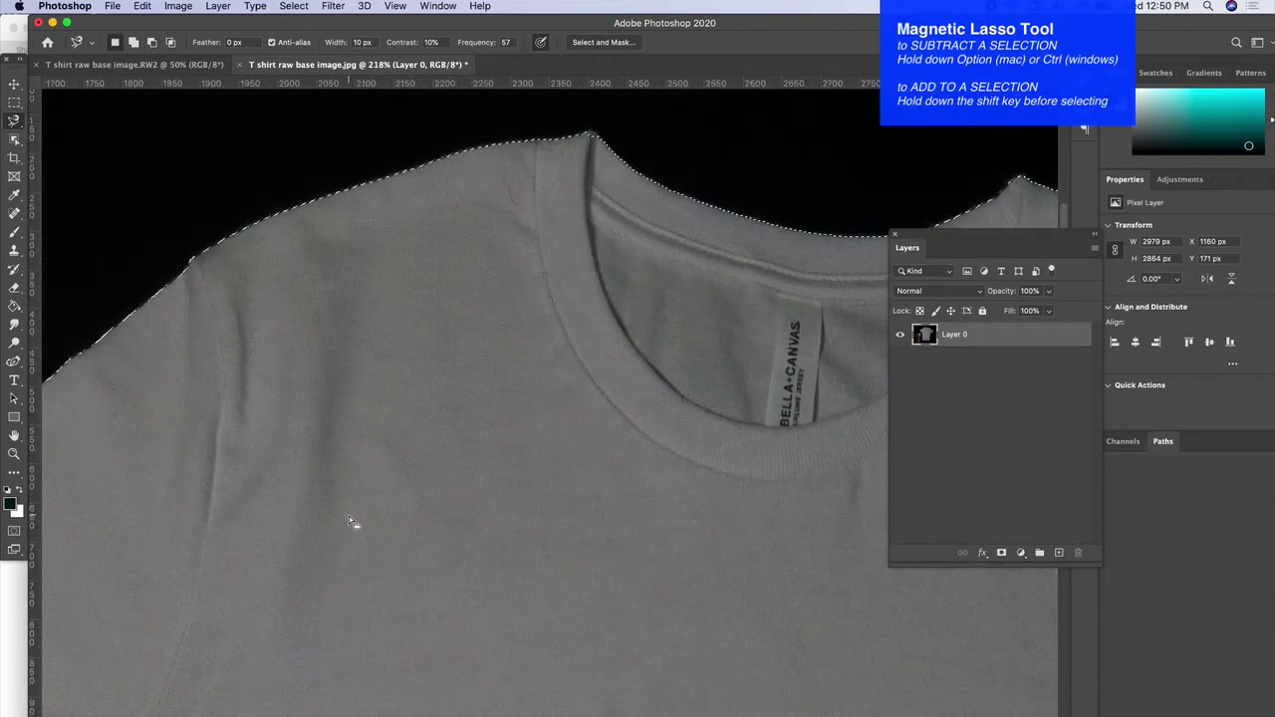
{"action": "scroll", "coordinate": [349, 516], "scroll_direction": "right", "scroll_amount": 5}
{"action": "scroll", "coordinate": [349, 516], "scroll_direction": "down", "scroll_amount": 8}
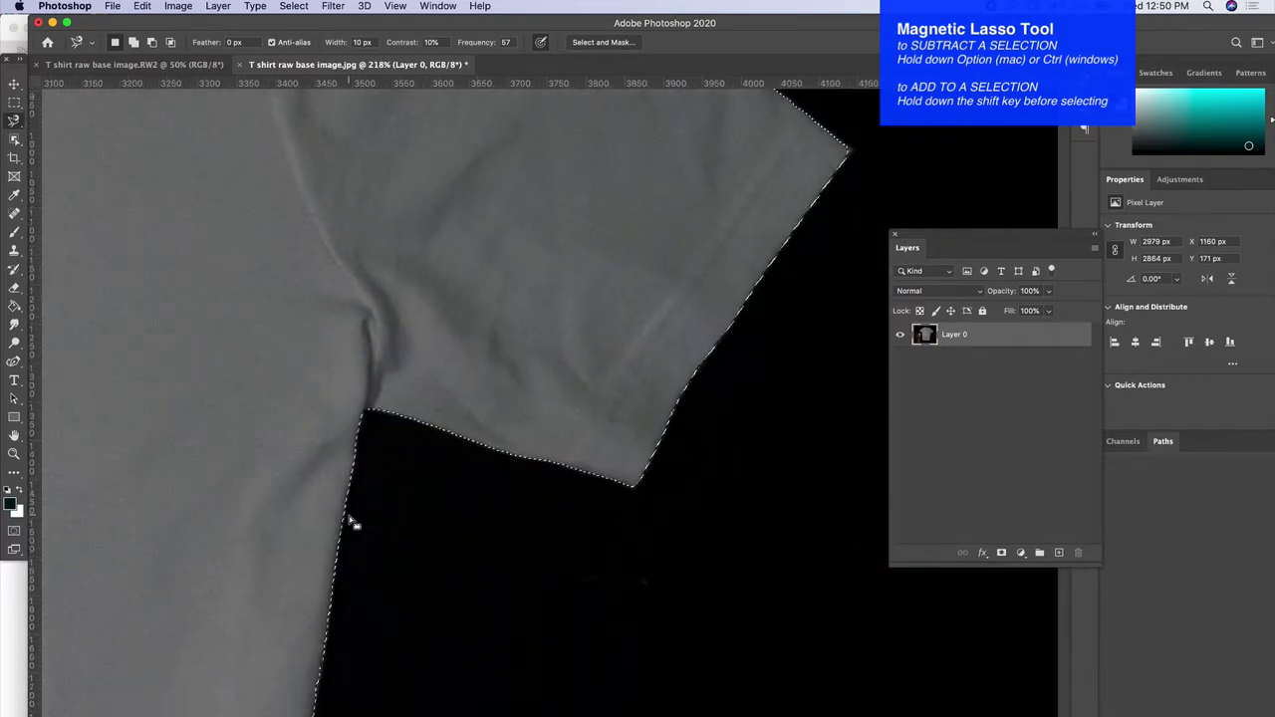
{"action": "scroll", "coordinate": [349, 516], "scroll_direction": "up", "scroll_amount": 5}
{"action": "scroll", "coordinate": [351, 520], "scroll_direction": "right", "scroll_amount": 5}
{"action": "scroll", "coordinate": [351, 520], "scroll_direction": "down", "scroll_amount": 5}
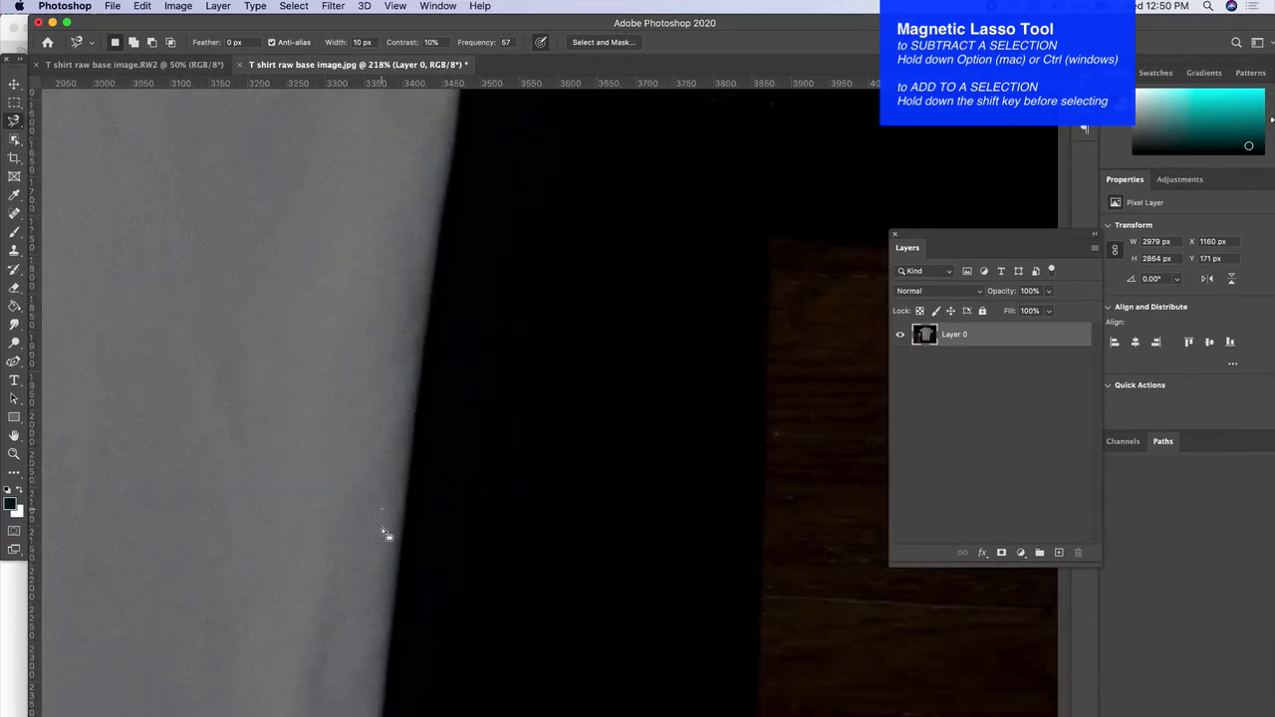
Add the missed fabric along the shirt's right side seam to the selection with the Polygonal Lasso Tool
{"action": "right_click", "coordinate": [18, 127]}
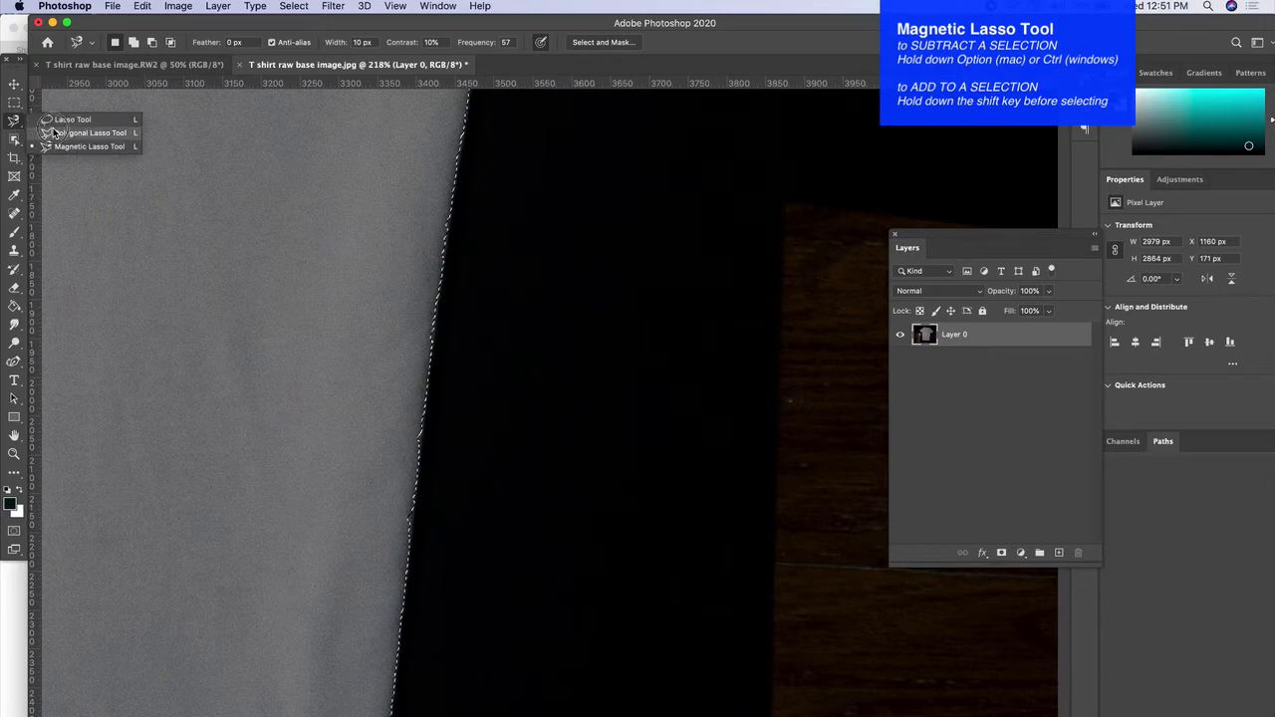
{"action": "left_click", "coordinate": [75, 133]}
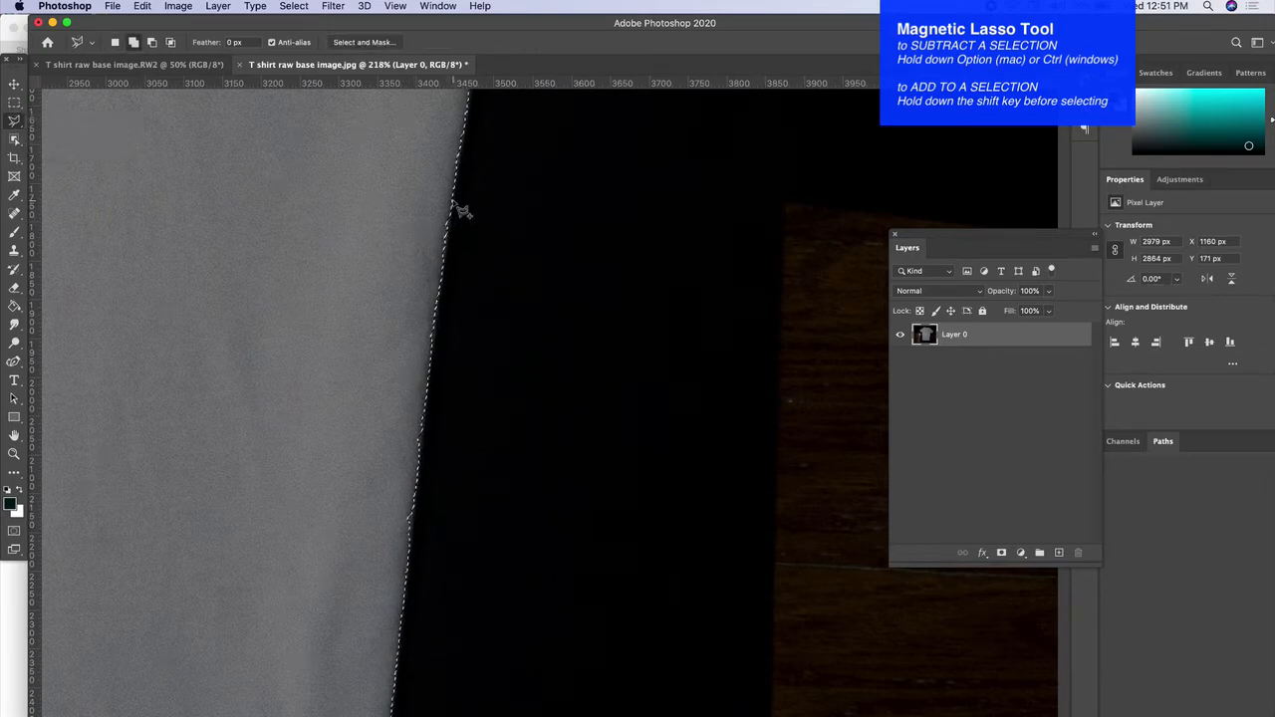
{"action": "left_click", "coordinate": [450, 216]}
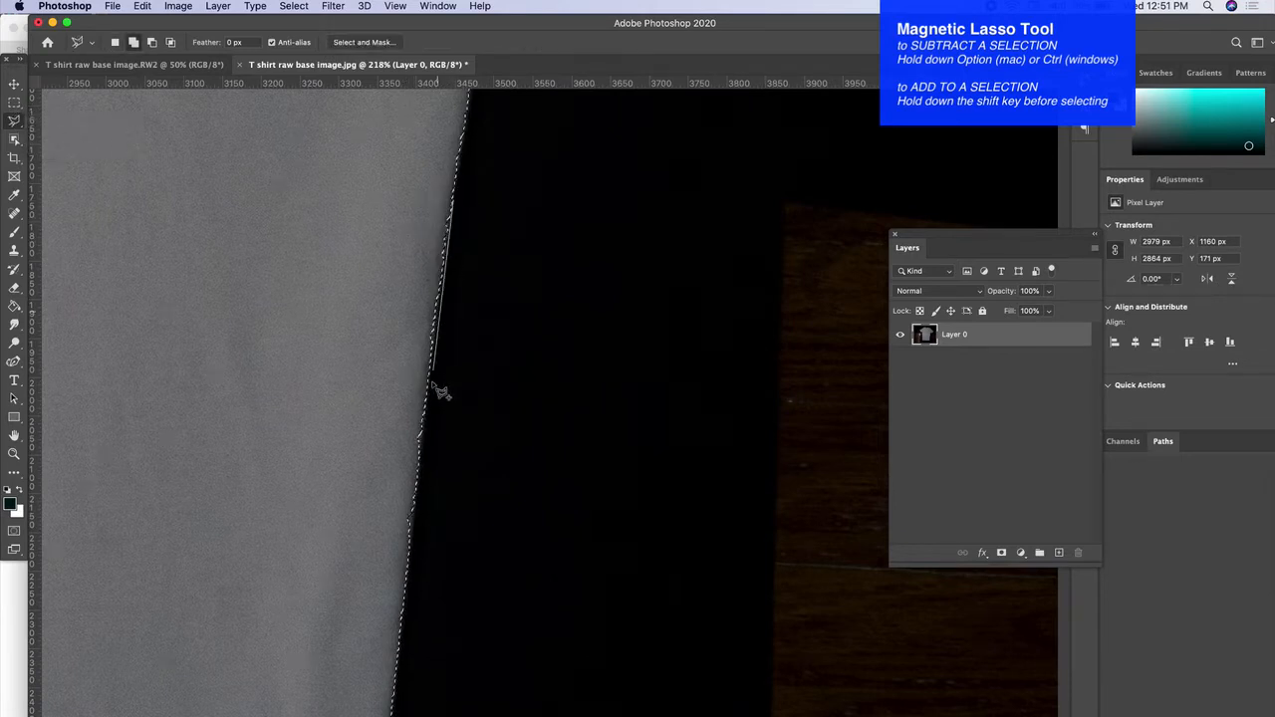
{"action": "left_click", "coordinate": [397, 695]}
{"action": "left_click", "coordinate": [311, 630]}
{"action": "double_click", "coordinate": [366, 246]}
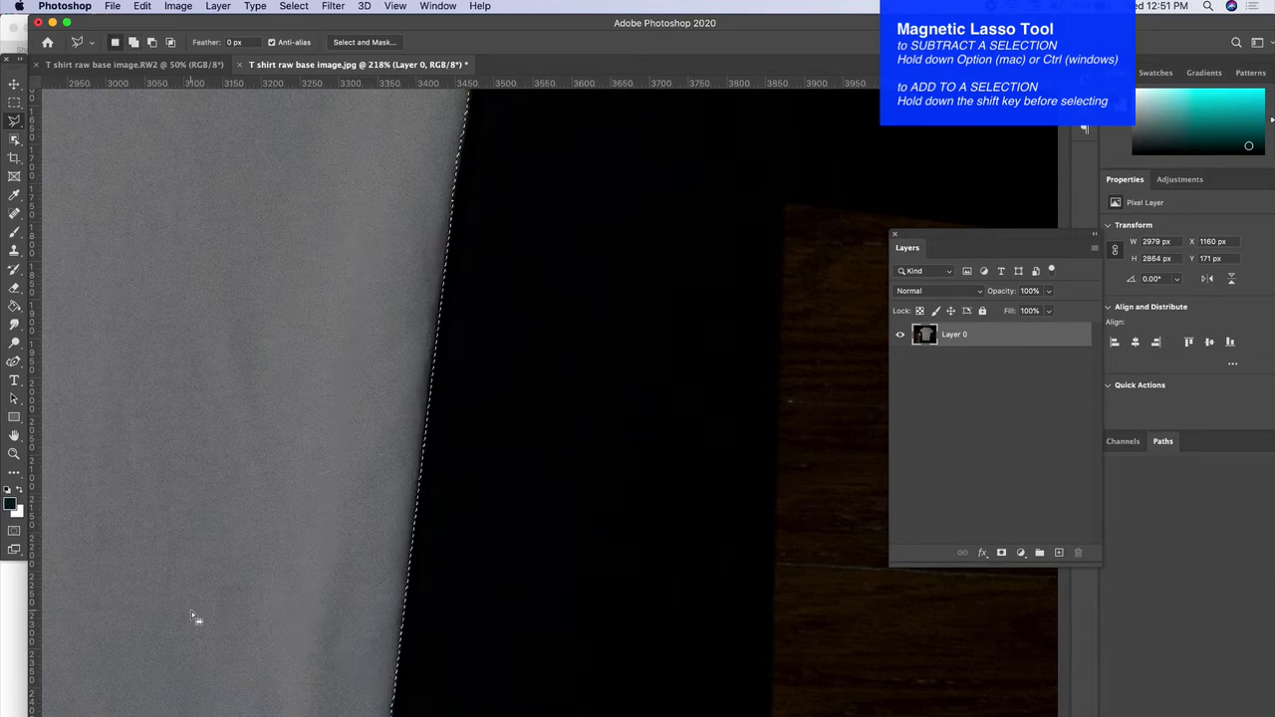
Add a layer mask to the shirt layer from the finished selection to hide the background
{"action": "scroll", "coordinate": [193, 608], "scroll_direction": "down", "scroll_amount": 2}
{"action": "scroll", "coordinate": [194, 607], "scroll_direction": "down", "scroll_amount": 5}
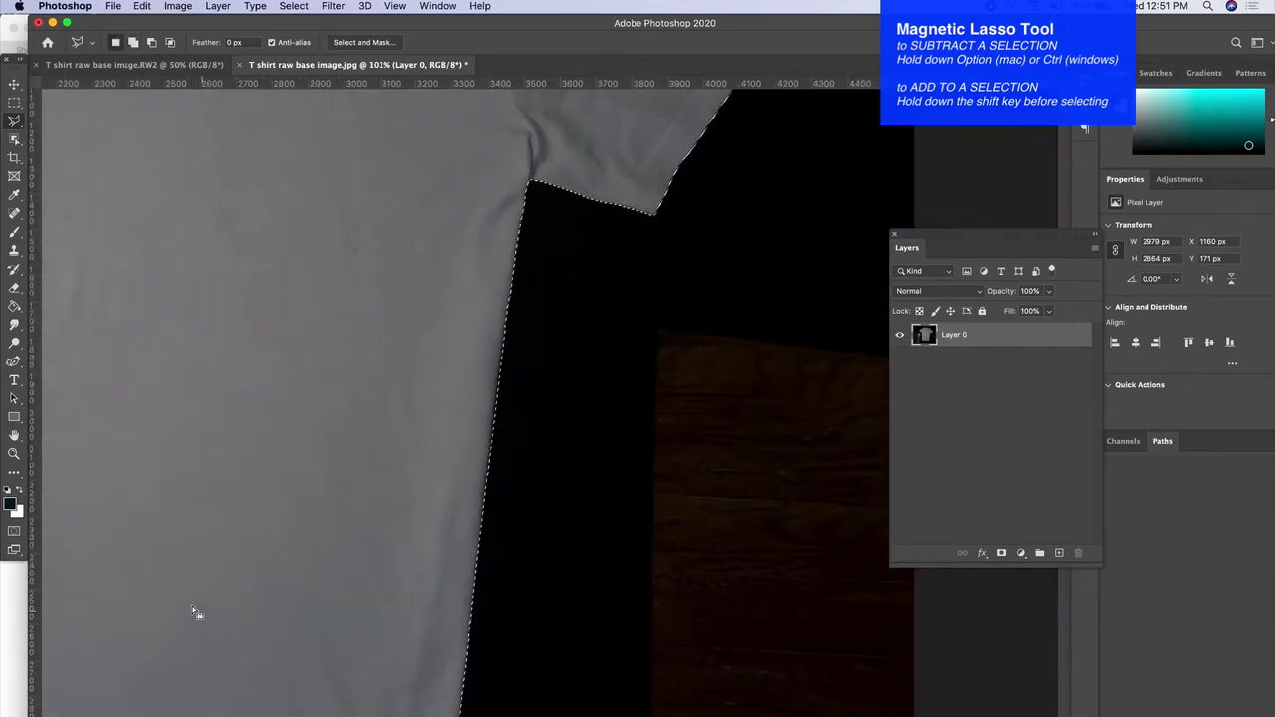
{"action": "scroll", "coordinate": [192, 604], "scroll_direction": "down", "scroll_amount": 2}
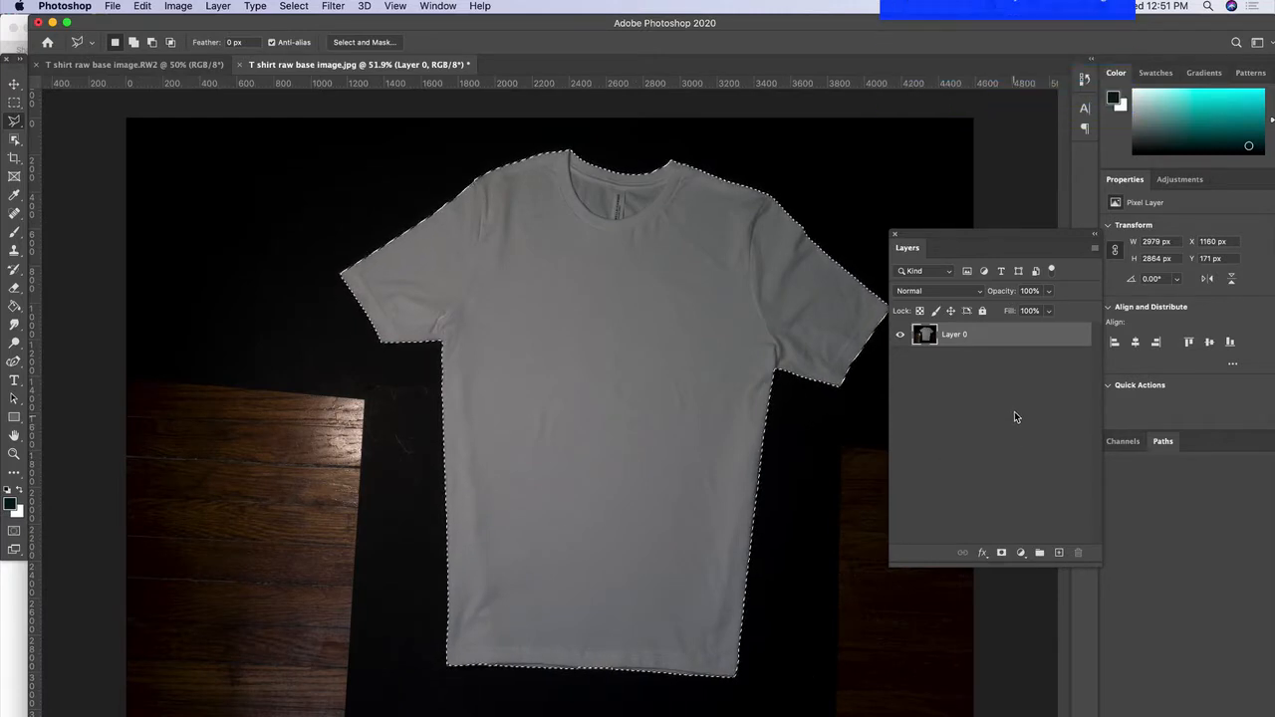
{"action": "left_click", "coordinate": [1002, 554]}
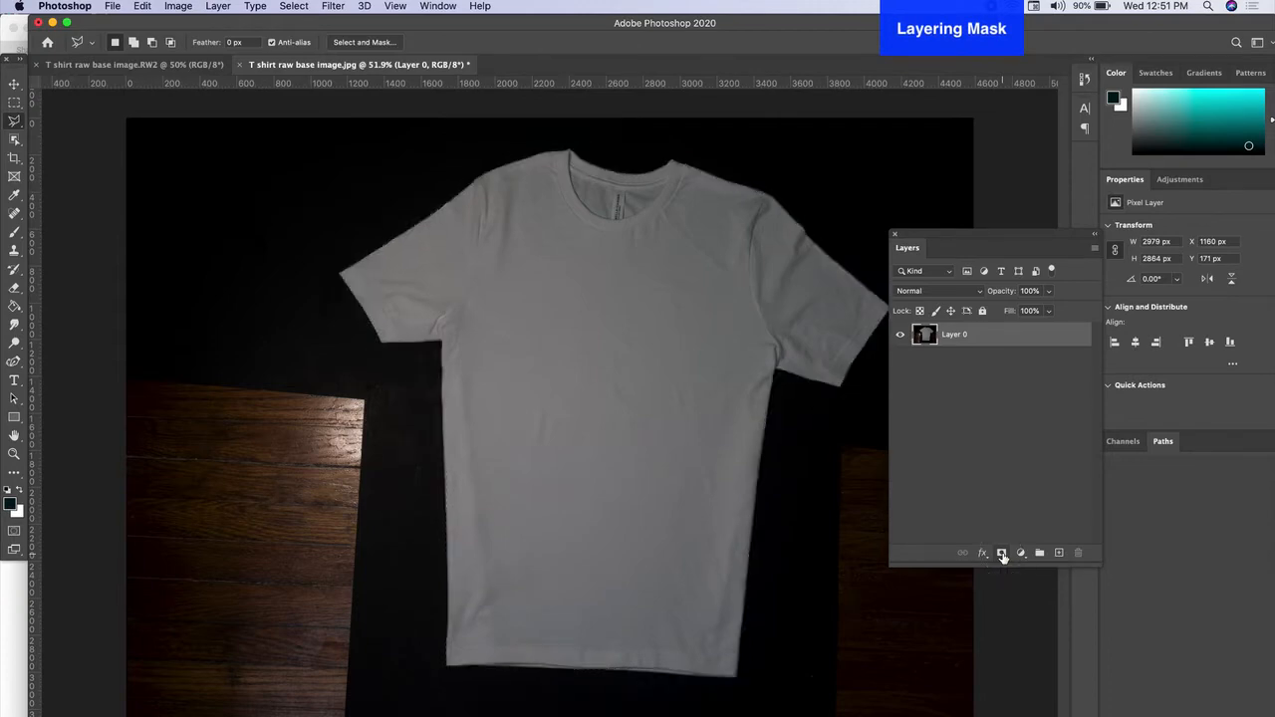
Move the masked shirt left on the canvas and rotate it slightly counter-clockwise so it sits straight
{"action": "left_click", "coordinate": [15, 86]}
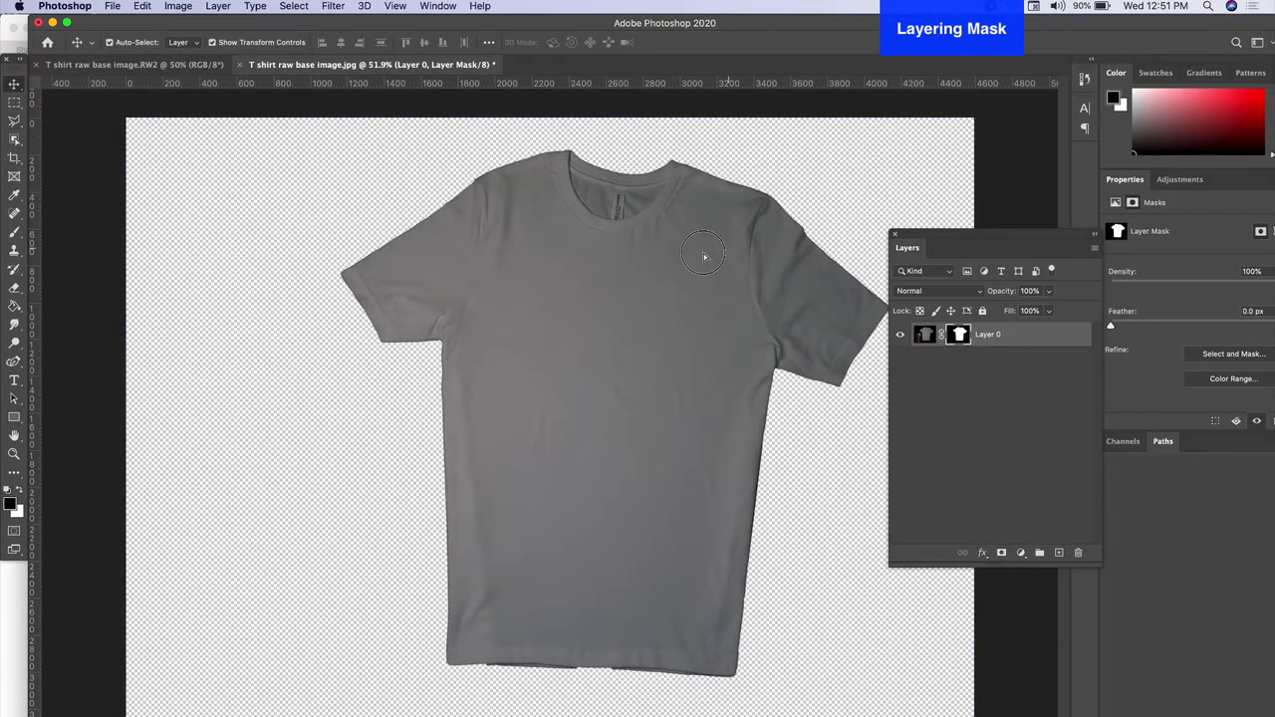
{"action": "left_click_drag", "start_coordinate": [722, 249], "coordinate": [644, 269]}
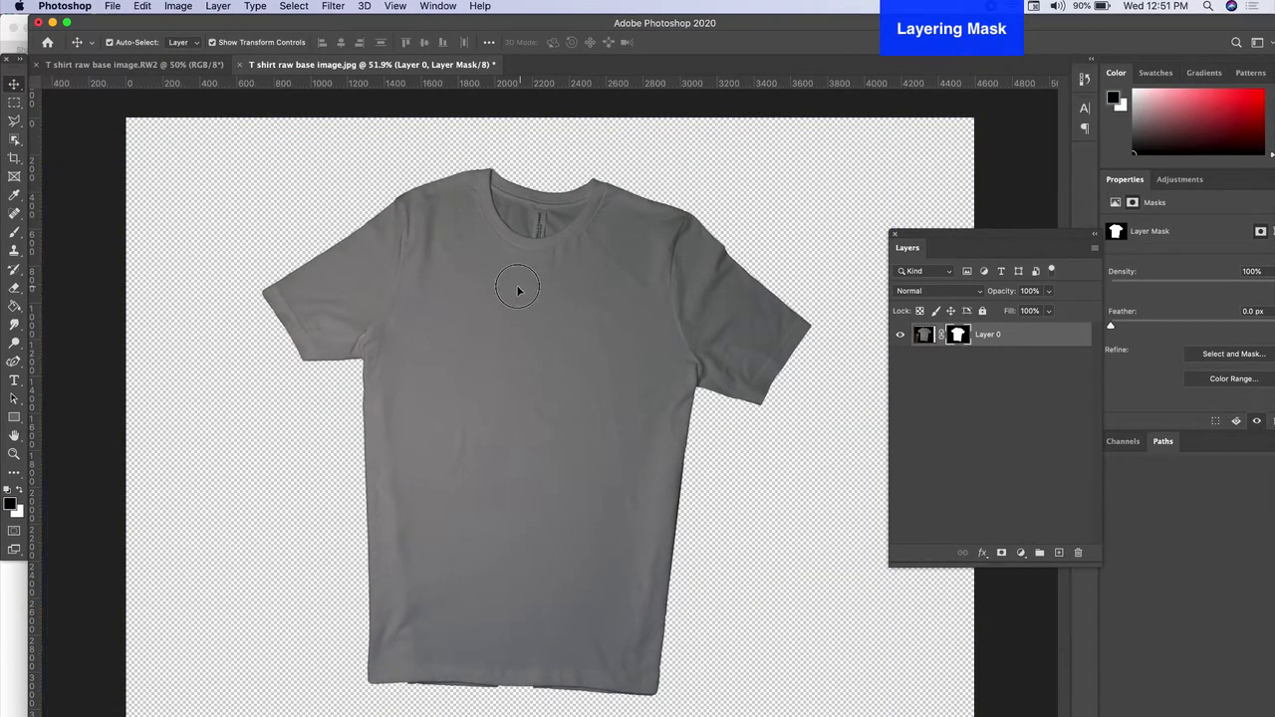
{"action": "left_click_drag", "start_coordinate": [553, 286], "coordinate": [557, 290]}
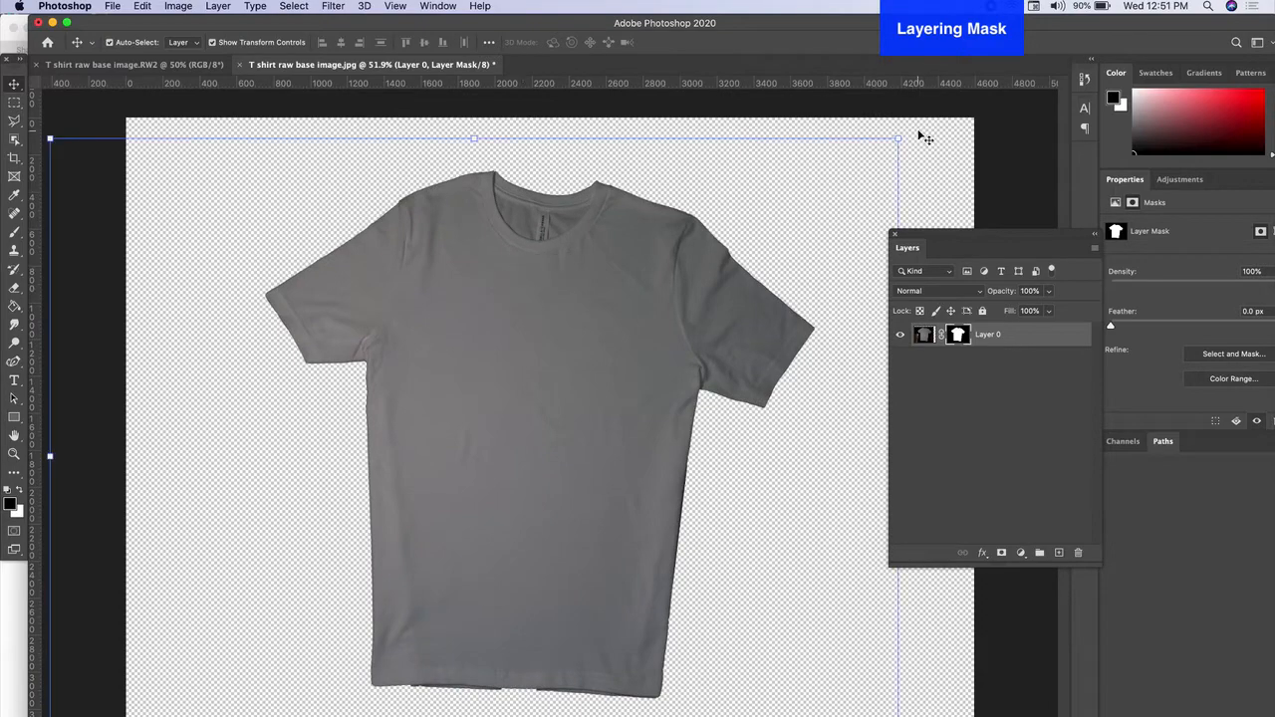
{"action": "left_click_drag", "start_coordinate": [910, 130], "coordinate": [891, 120]}
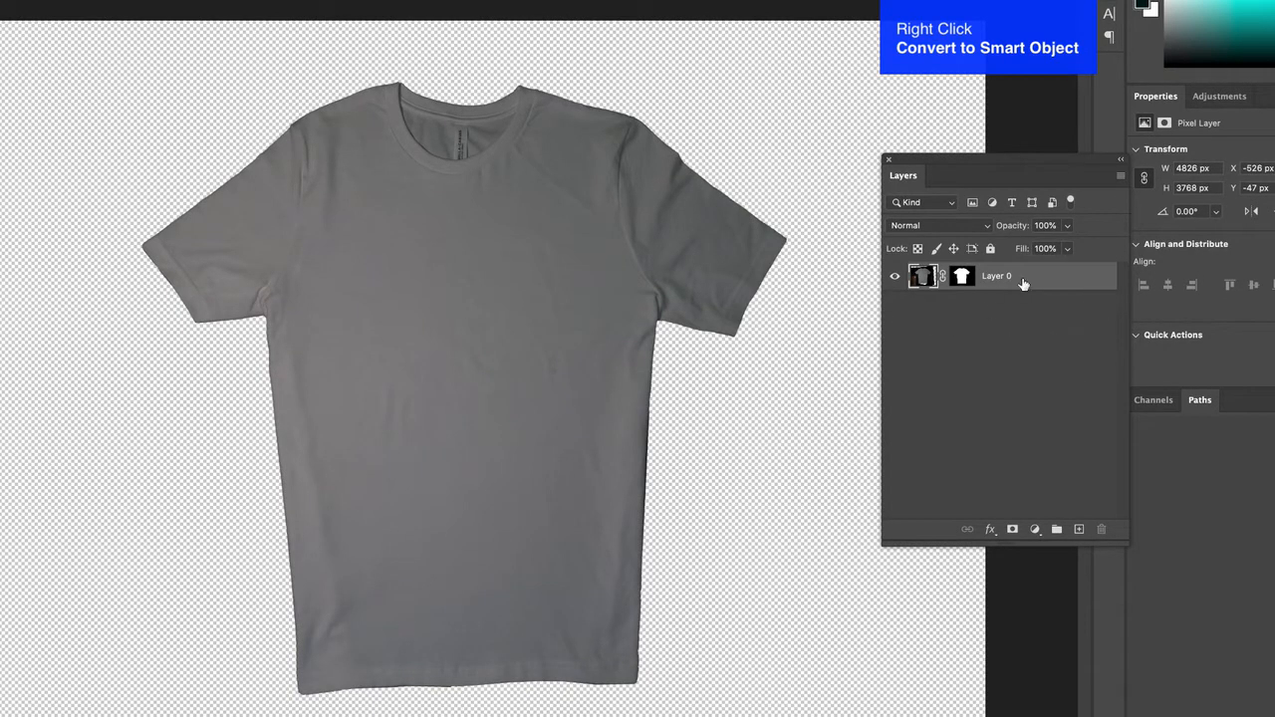
Delete the layer mask from the shirt layer and undo the deletion
{"action": "right_click", "coordinate": [1071, 278]}
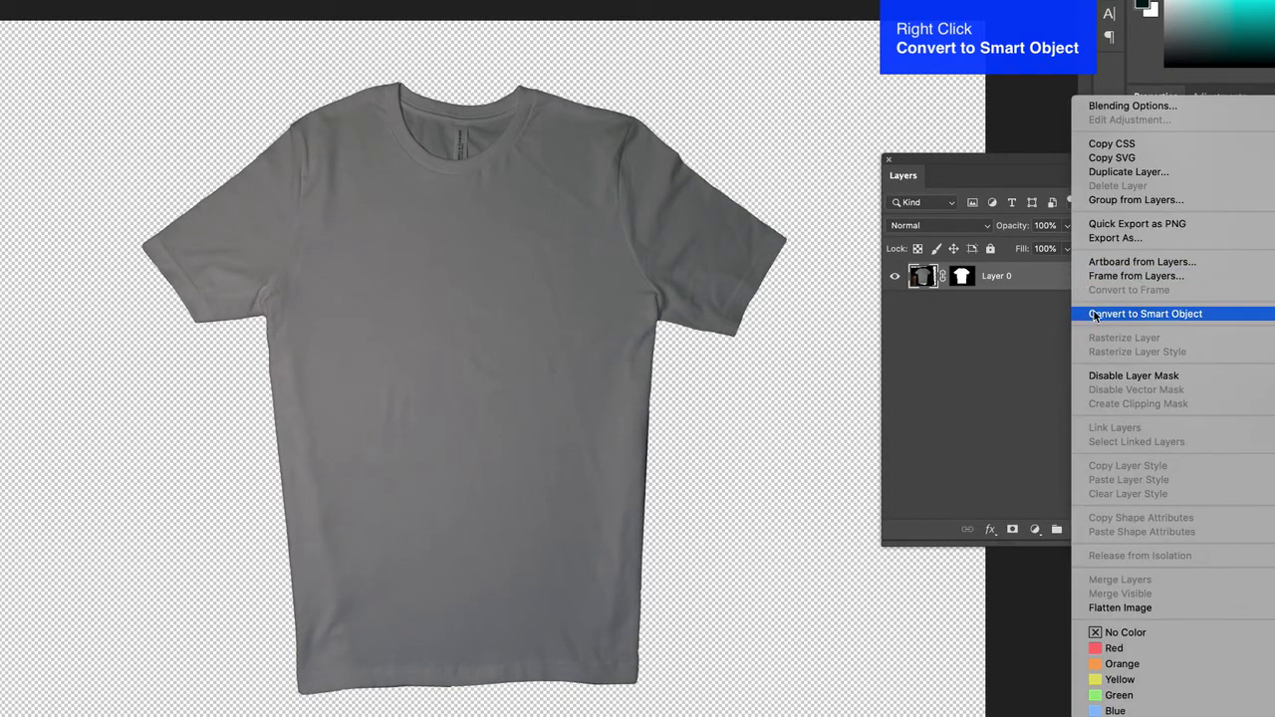
{"action": "left_click", "coordinate": [960, 281]}
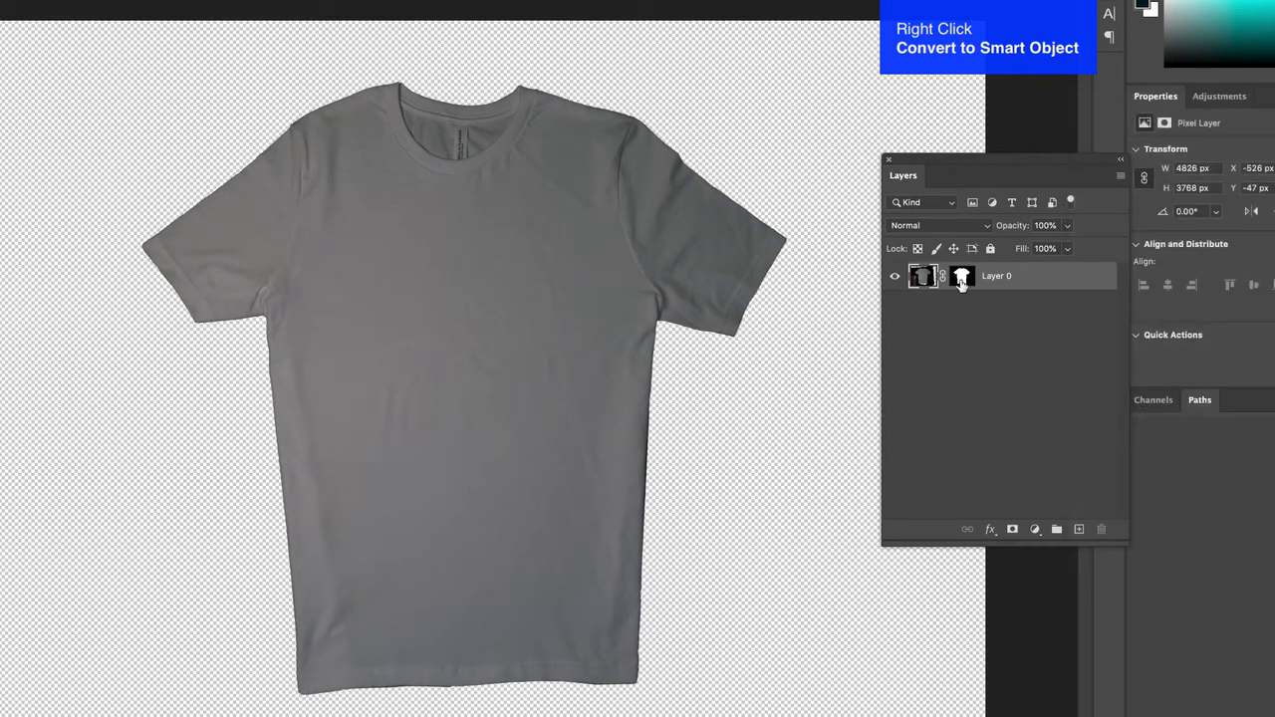
{"action": "left_click", "coordinate": [960, 281]}
{"action": "right_click", "coordinate": [960, 284]}
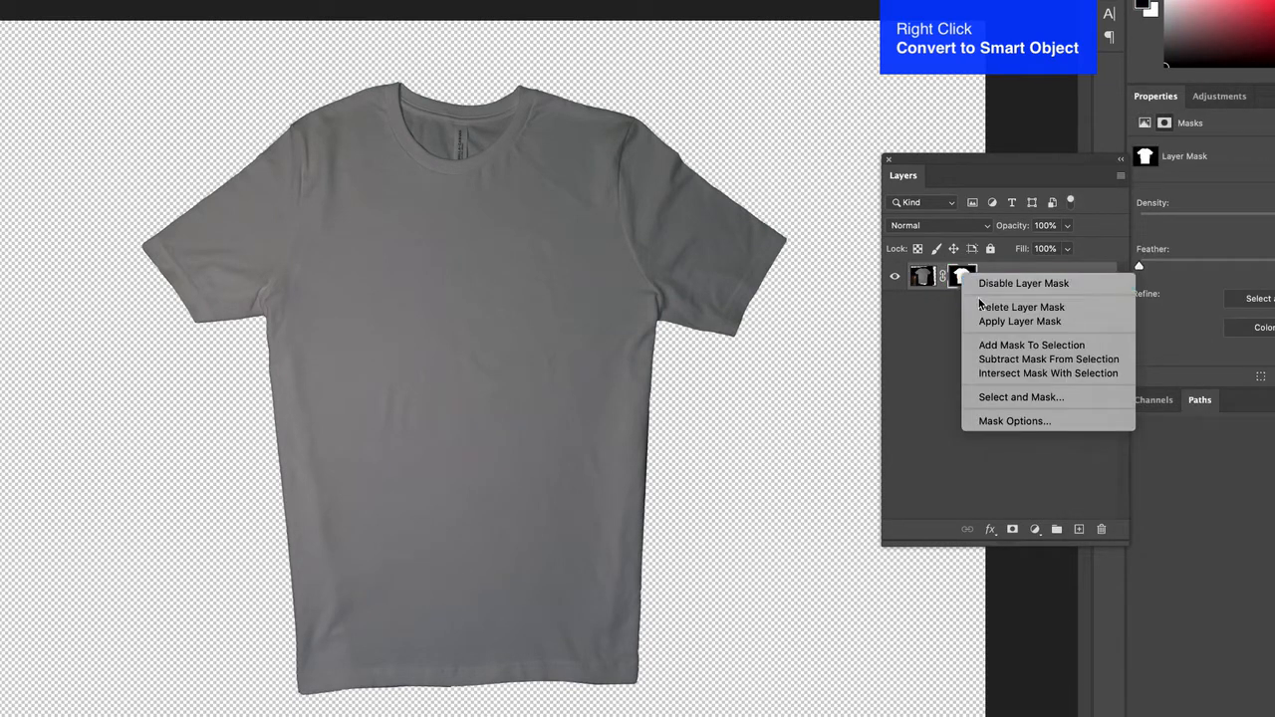
{"action": "left_click", "coordinate": [1021, 307]}
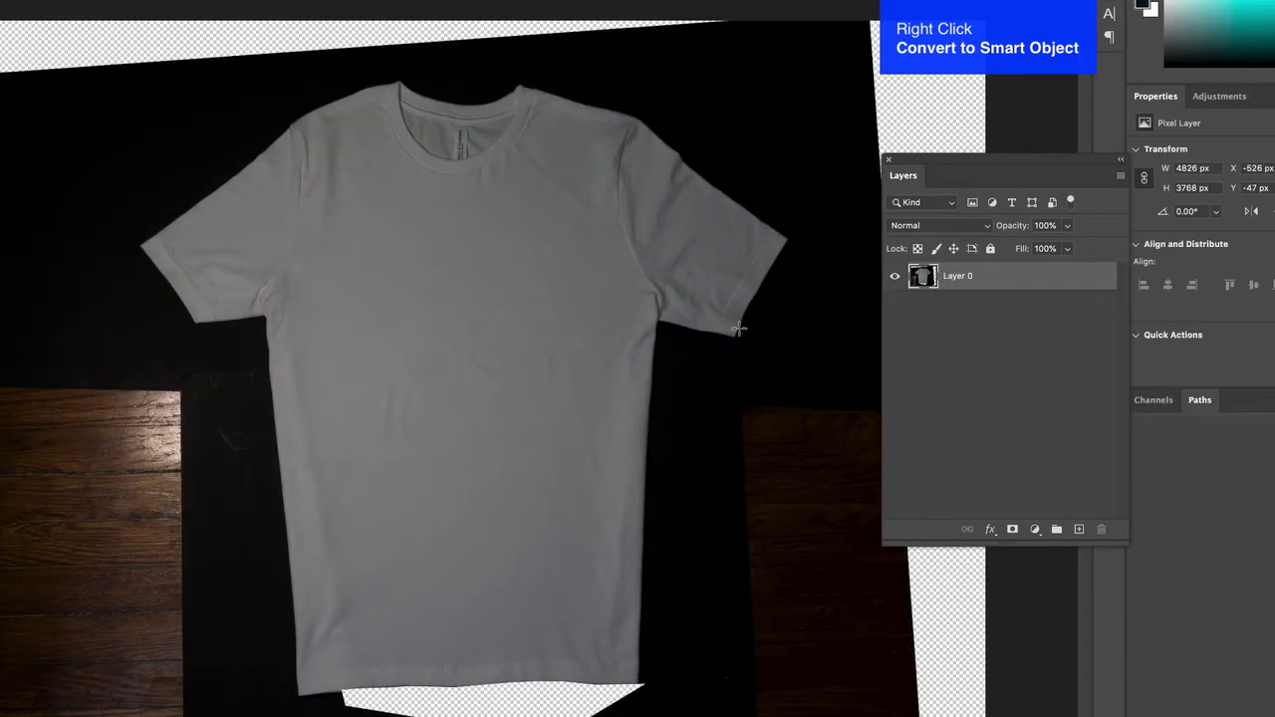
{"action": "key", "text": "ctrl+z"}
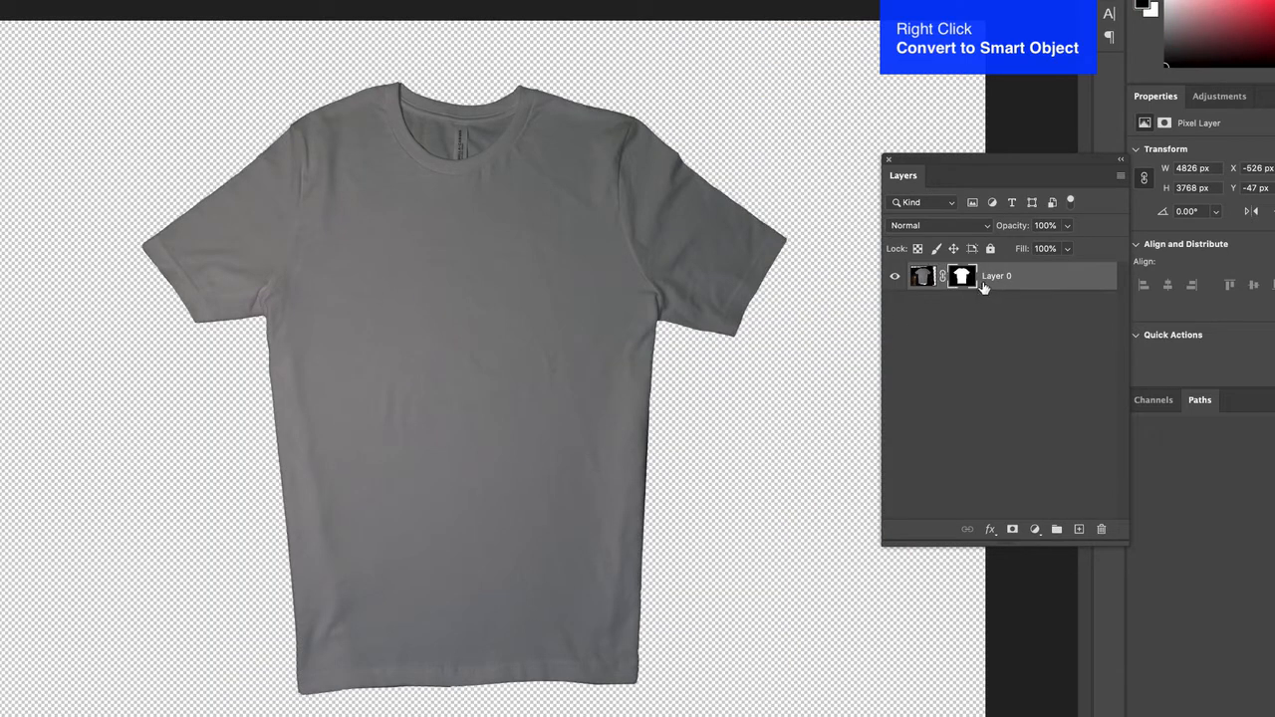
Convert the masked shirt layer to a Smart Object
{"action": "right_click", "coordinate": [1054, 282]}
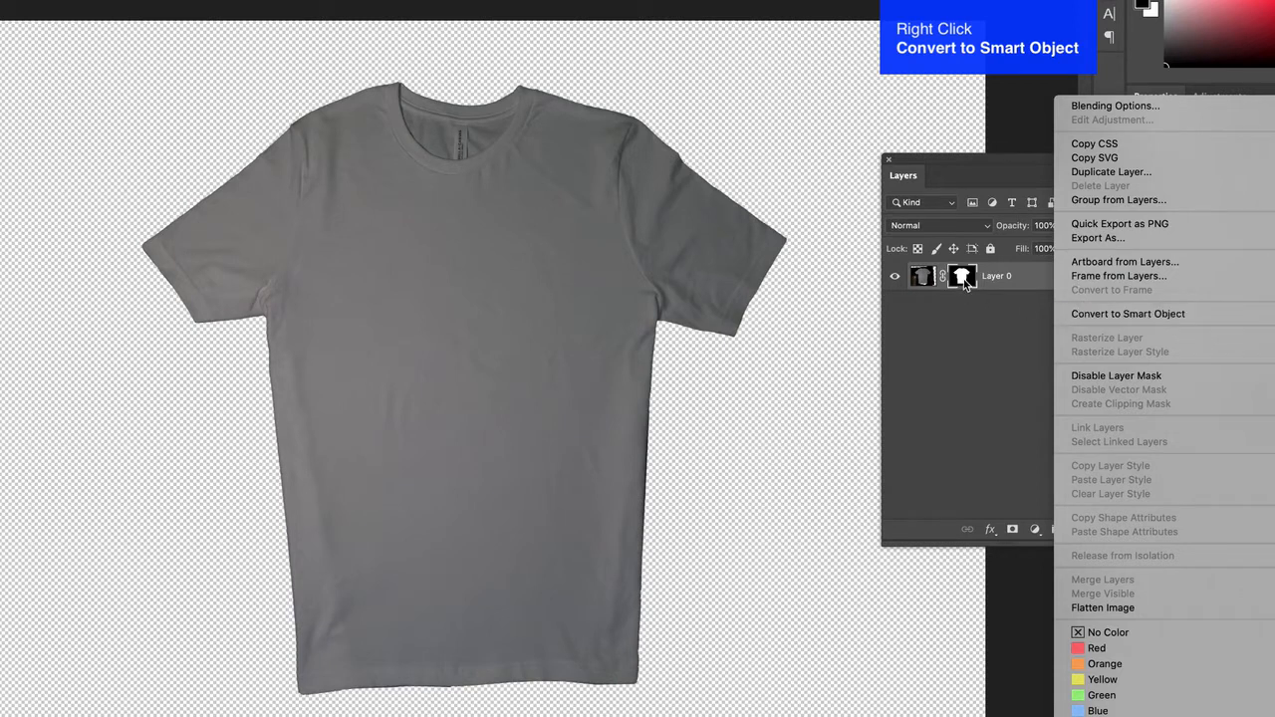
{"action": "left_click", "coordinate": [1079, 315]}
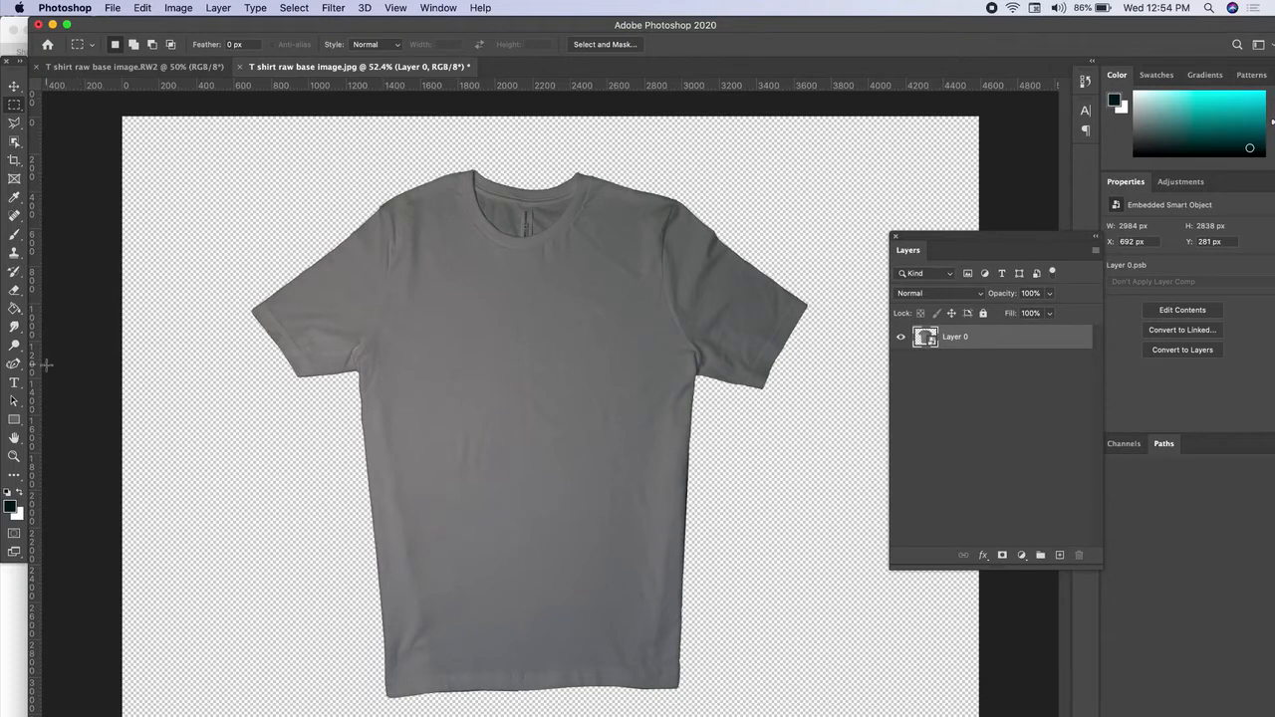
Draw a dark teal rectangle of about 4754 x 3524 px covering the canvas and place it beneath the shirt layer
{"action": "left_click", "coordinate": [14, 419]}
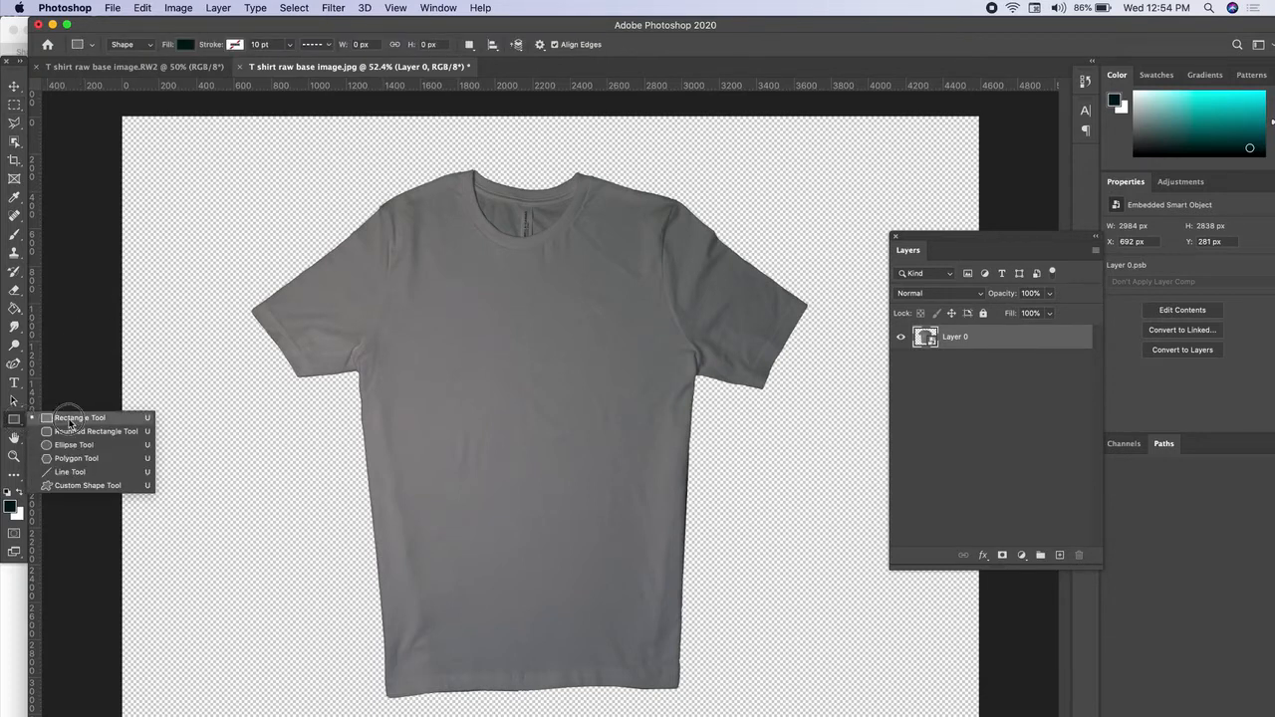
{"action": "left_click", "coordinate": [70, 419]}
{"action": "left_click_drag", "start_coordinate": [106, 107], "coordinate": [993, 716]}
{"action": "left_click_drag", "start_coordinate": [986, 336], "coordinate": [987, 372]}
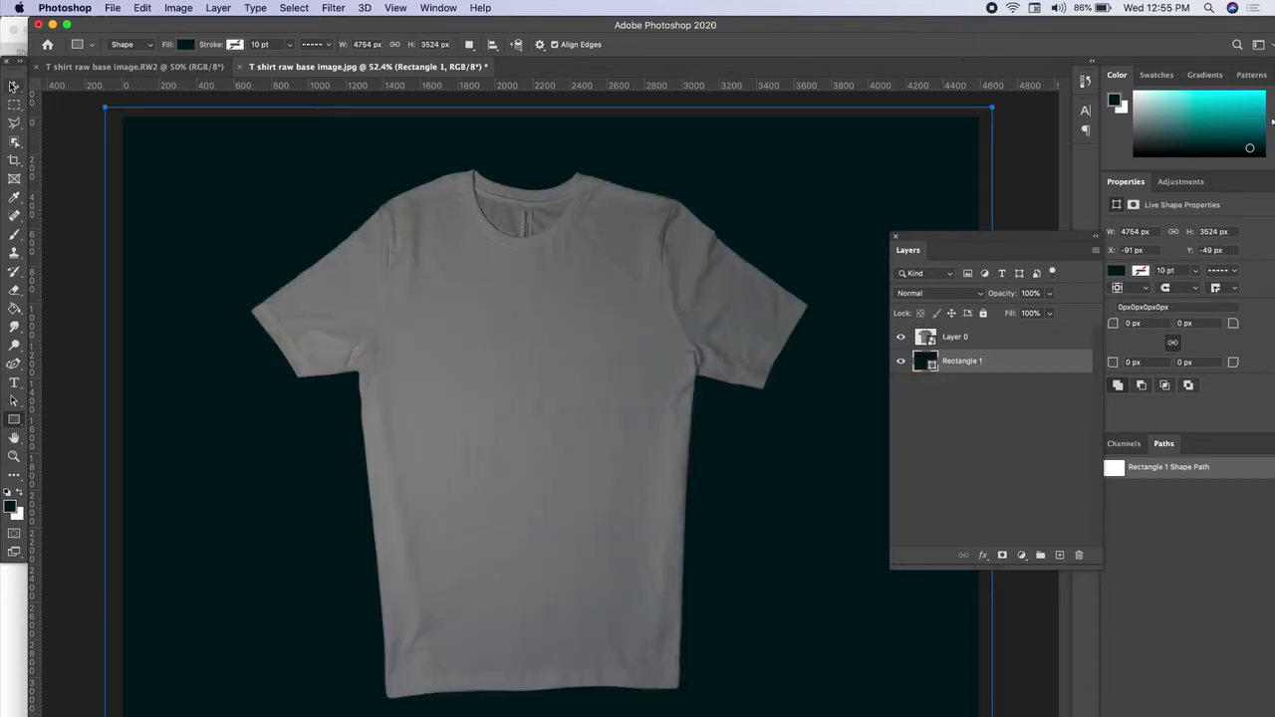
{"action": "left_click", "coordinate": [14, 86]}
{"action": "left_click", "coordinate": [80, 165]}
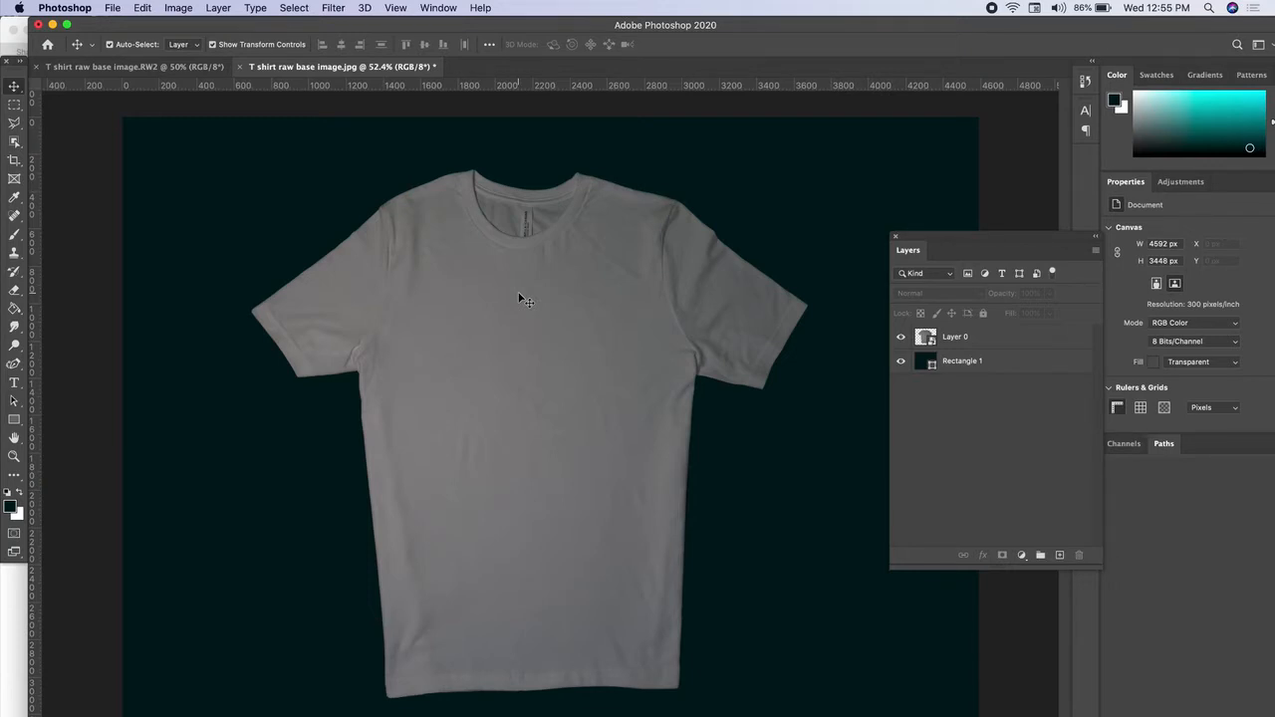
Apply a Brightness/Contrast adjustment to the shirt layer with brightness 48 and contrast 100
{"action": "left_click", "coordinate": [1005, 345]}
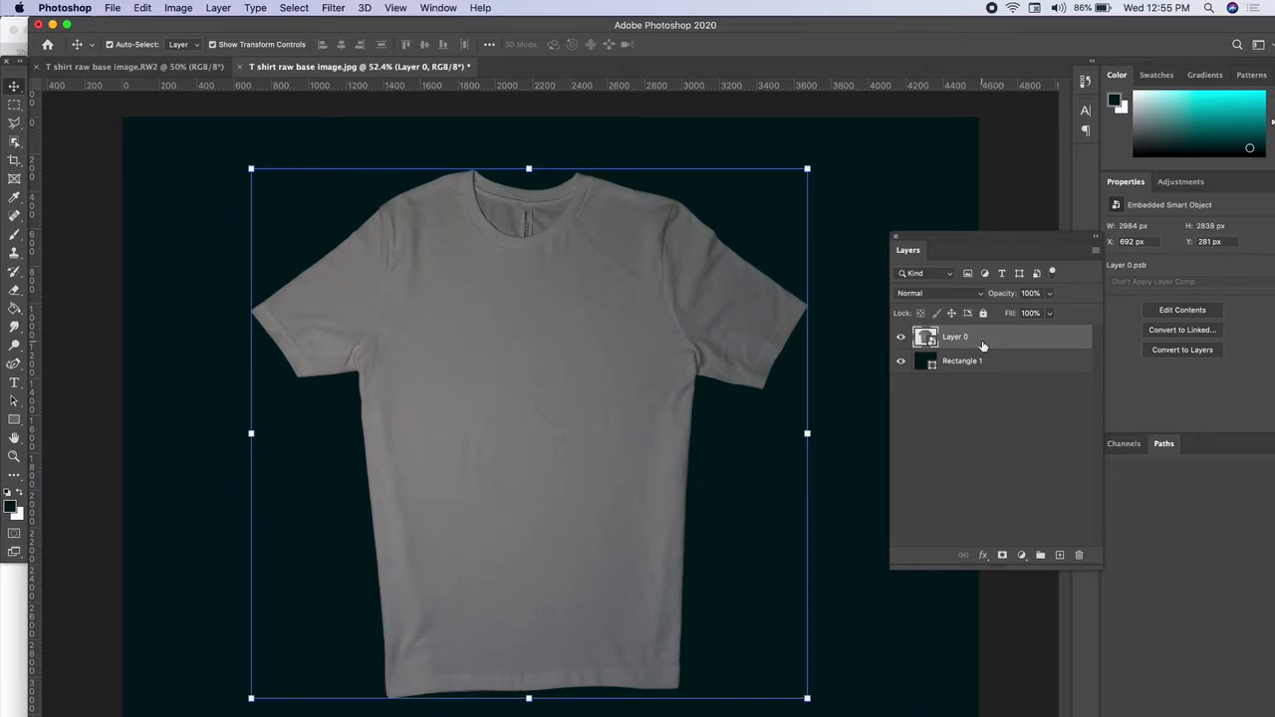
{"action": "left_click", "coordinate": [178, 8]}
{"action": "mouse_move", "coordinate": [258, 54]}
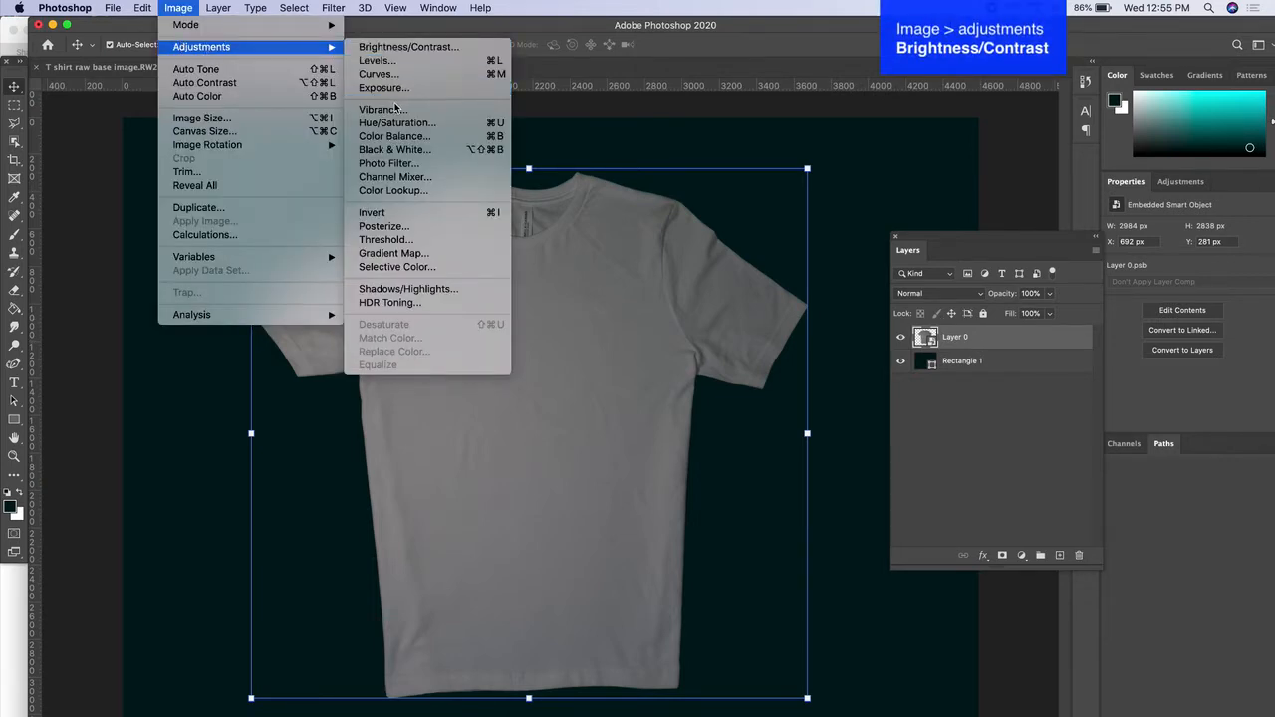
{"action": "left_click", "coordinate": [403, 47]}
{"action": "left_click_drag", "start_coordinate": [656, 238], "coordinate": [787, 203]}
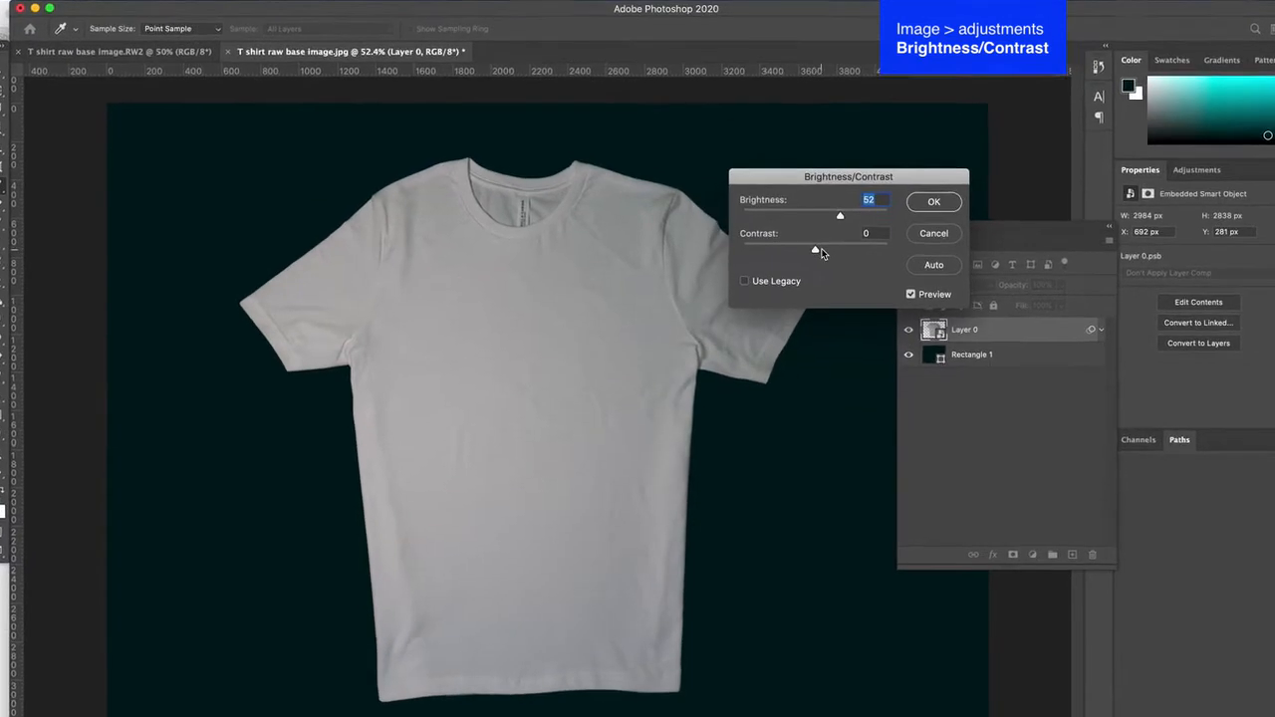
{"action": "left_click_drag", "start_coordinate": [789, 272], "coordinate": [844, 273]}
{"action": "left_click_drag", "start_coordinate": [920, 186], "coordinate": [949, 189]}
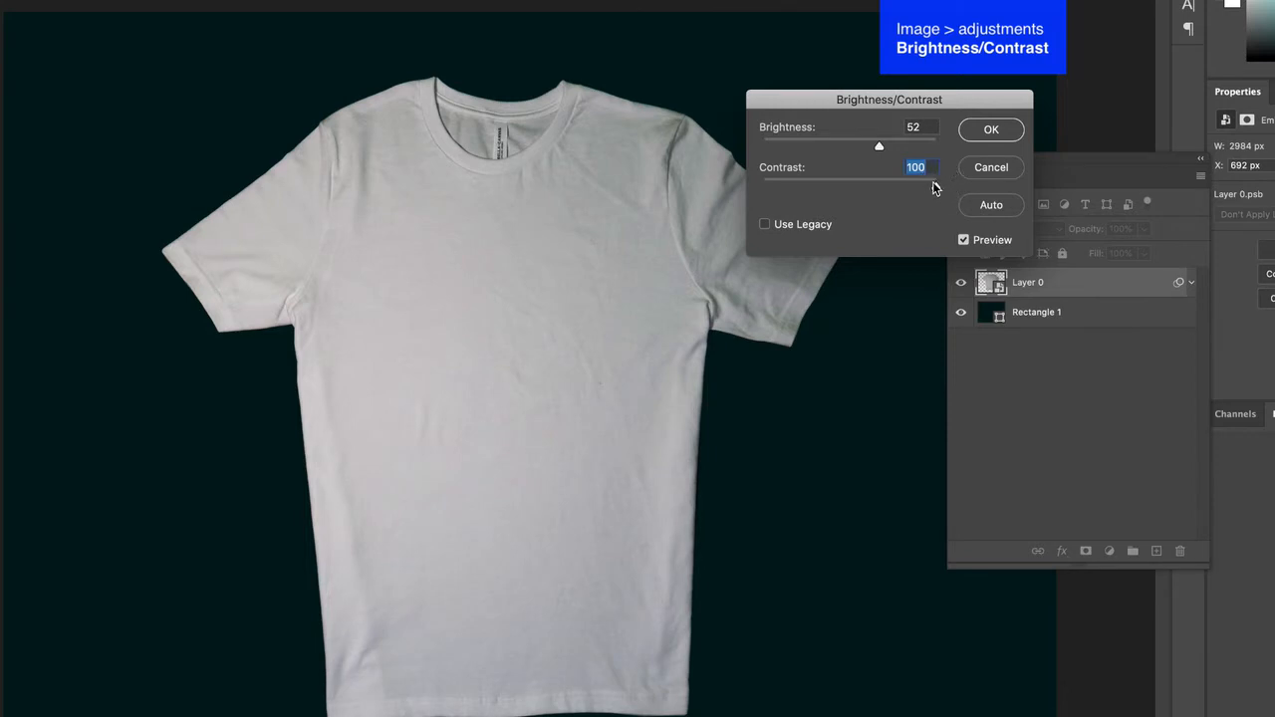
{"action": "left_click", "coordinate": [900, 148]}
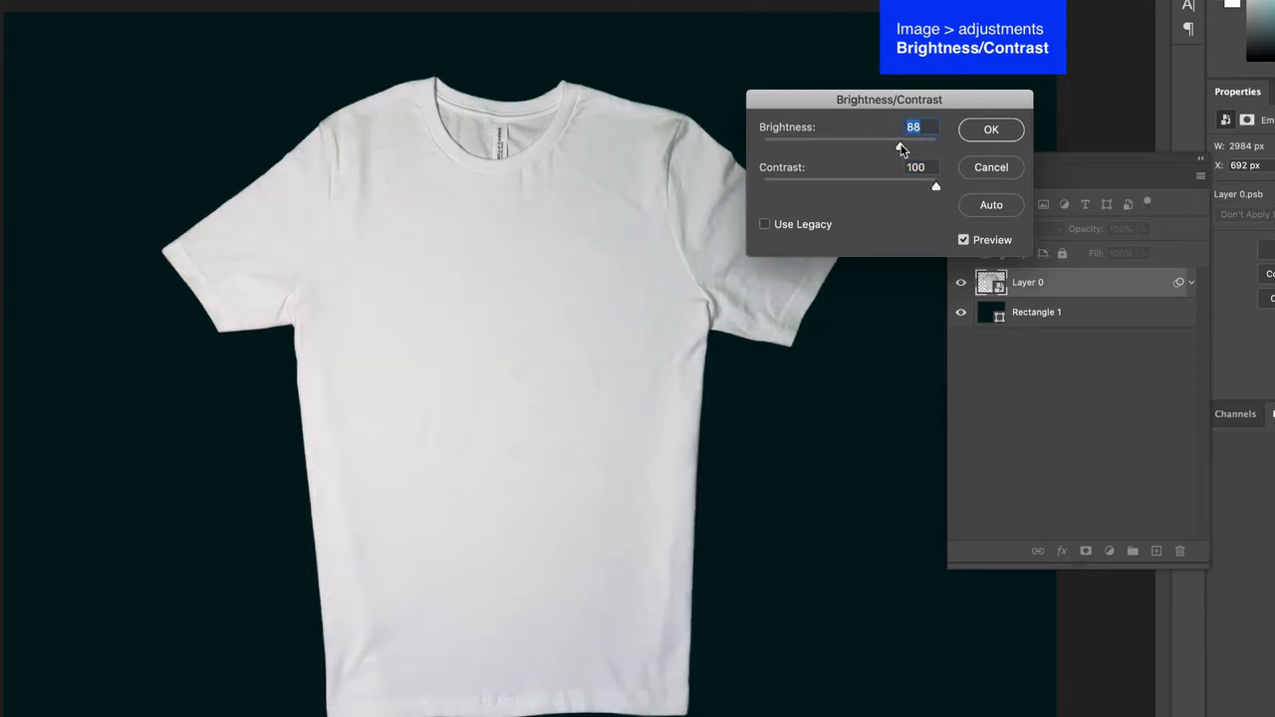
{"action": "left_click_drag", "start_coordinate": [882, 144], "coordinate": [879, 148]}
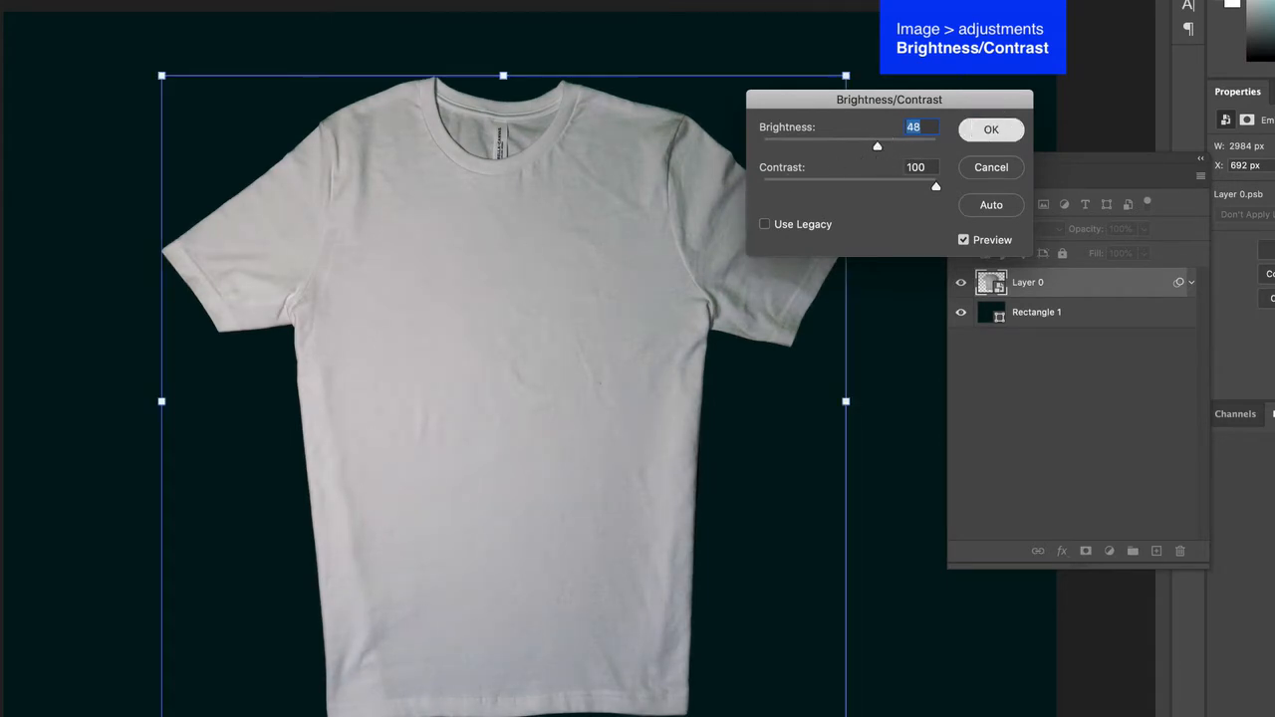
{"action": "left_click", "coordinate": [991, 130]}
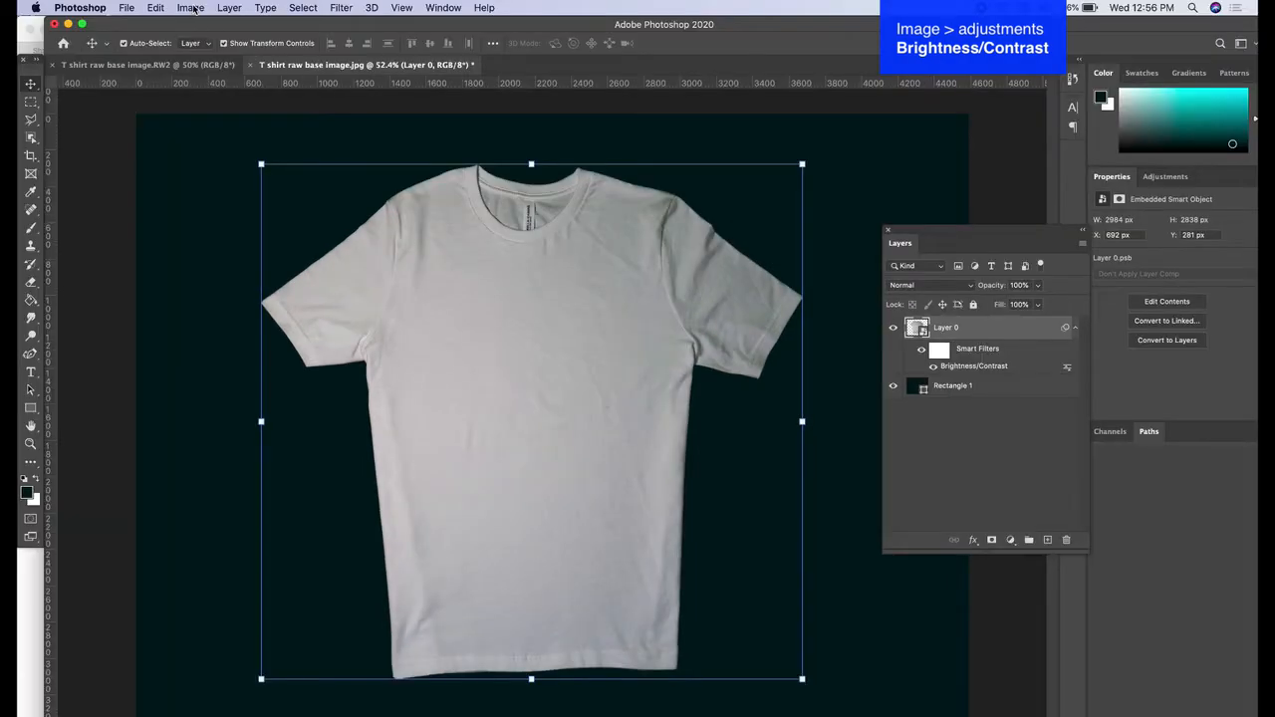
{"action": "left_click", "coordinate": [191, 7]}
{"action": "mouse_move", "coordinate": [199, 45]}
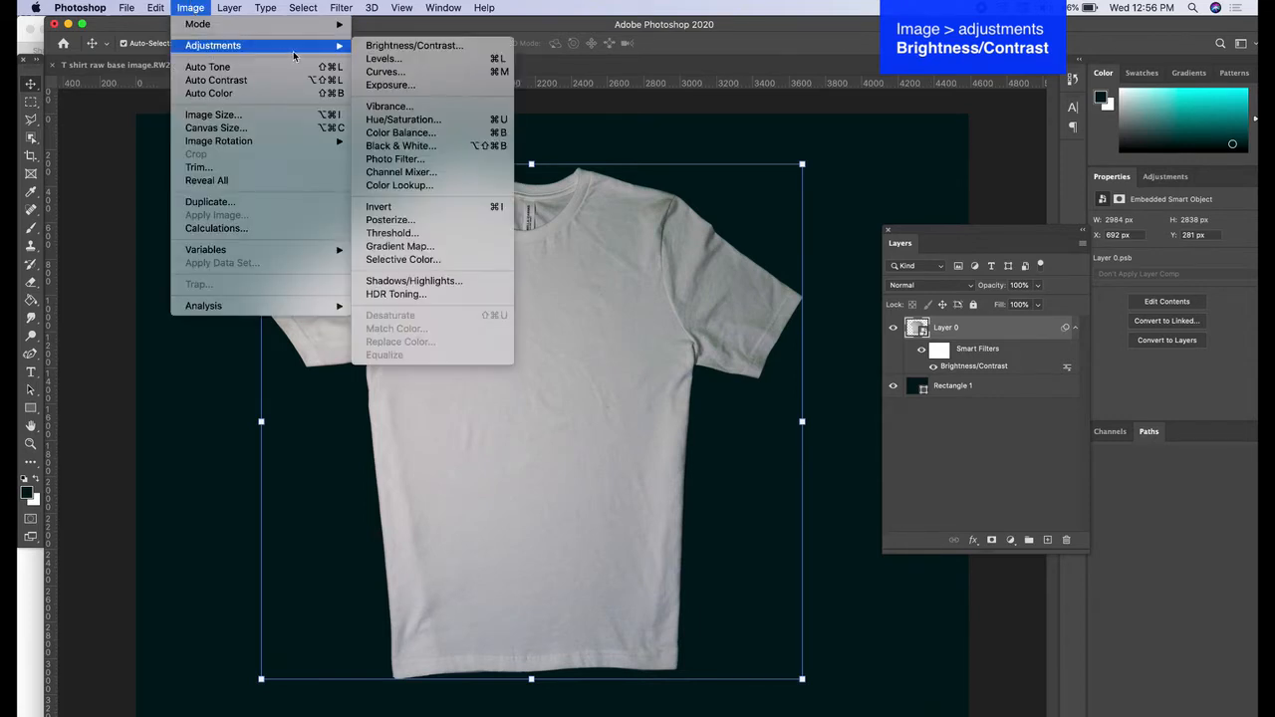
{"action": "left_click", "coordinate": [1155, 180]}
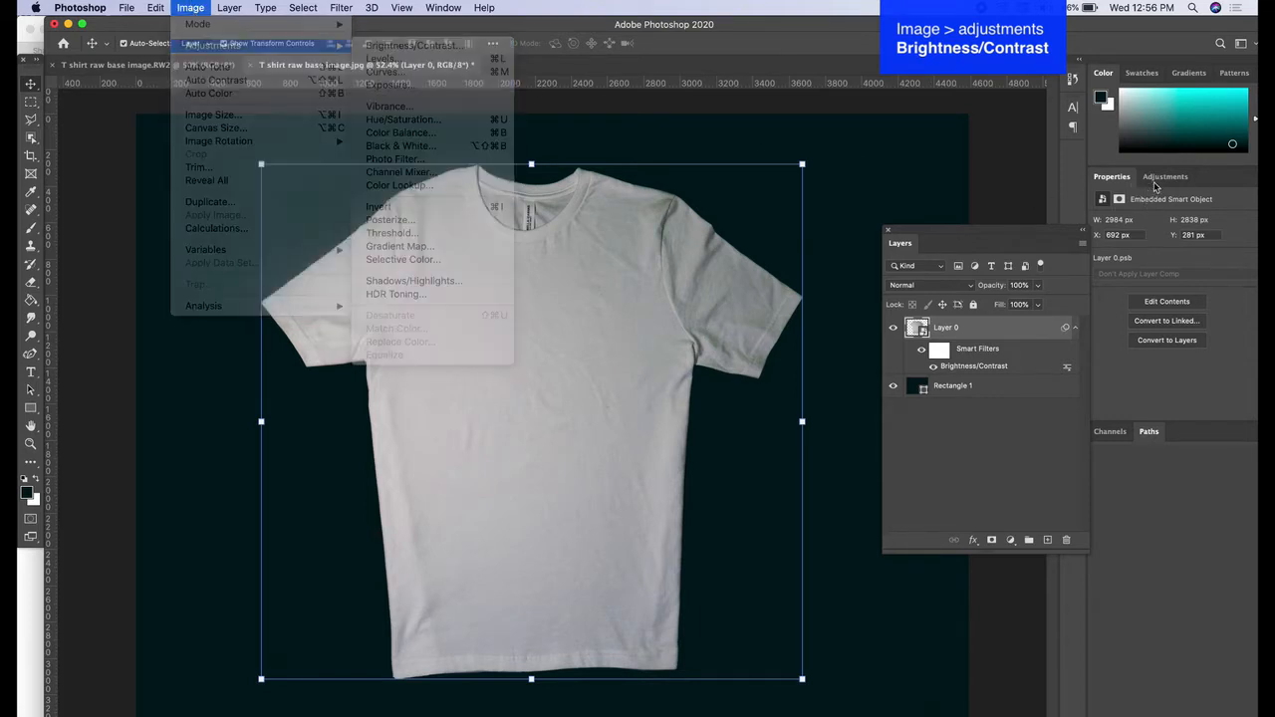
{"action": "left_click", "coordinate": [191, 7]}
{"action": "mouse_move", "coordinate": [195, 47]}
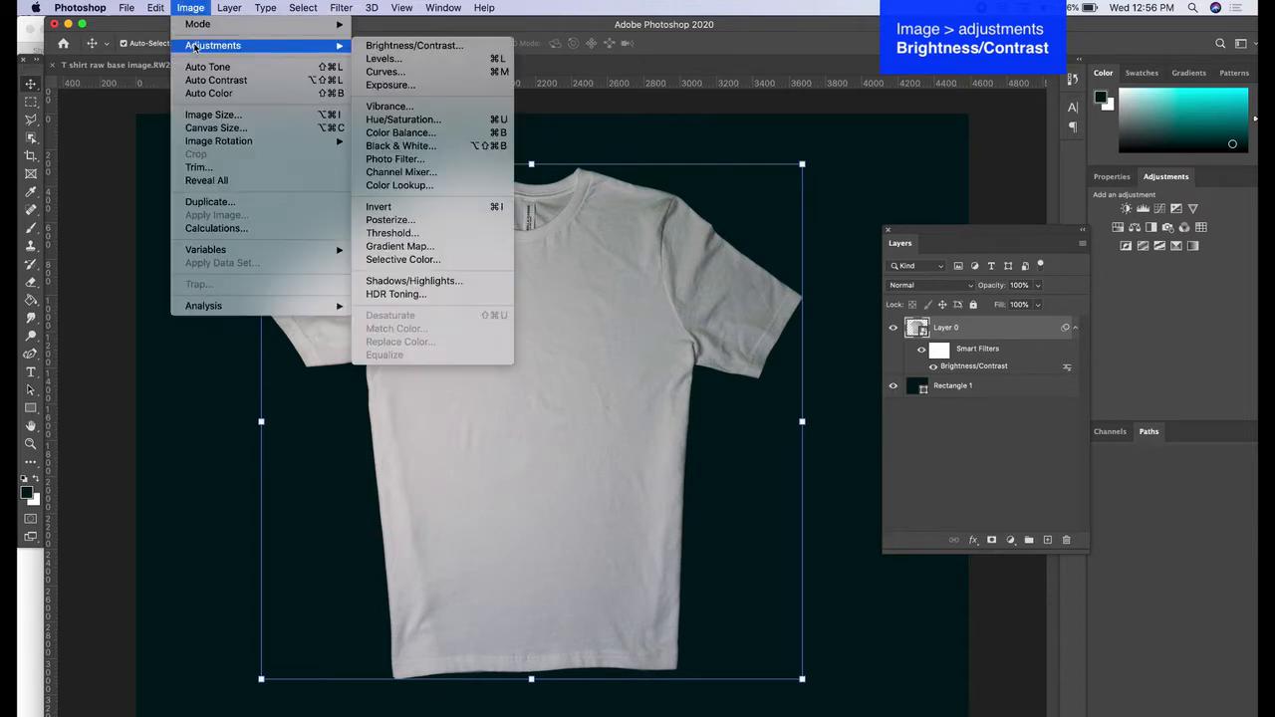
{"action": "left_click", "coordinate": [191, 8]}
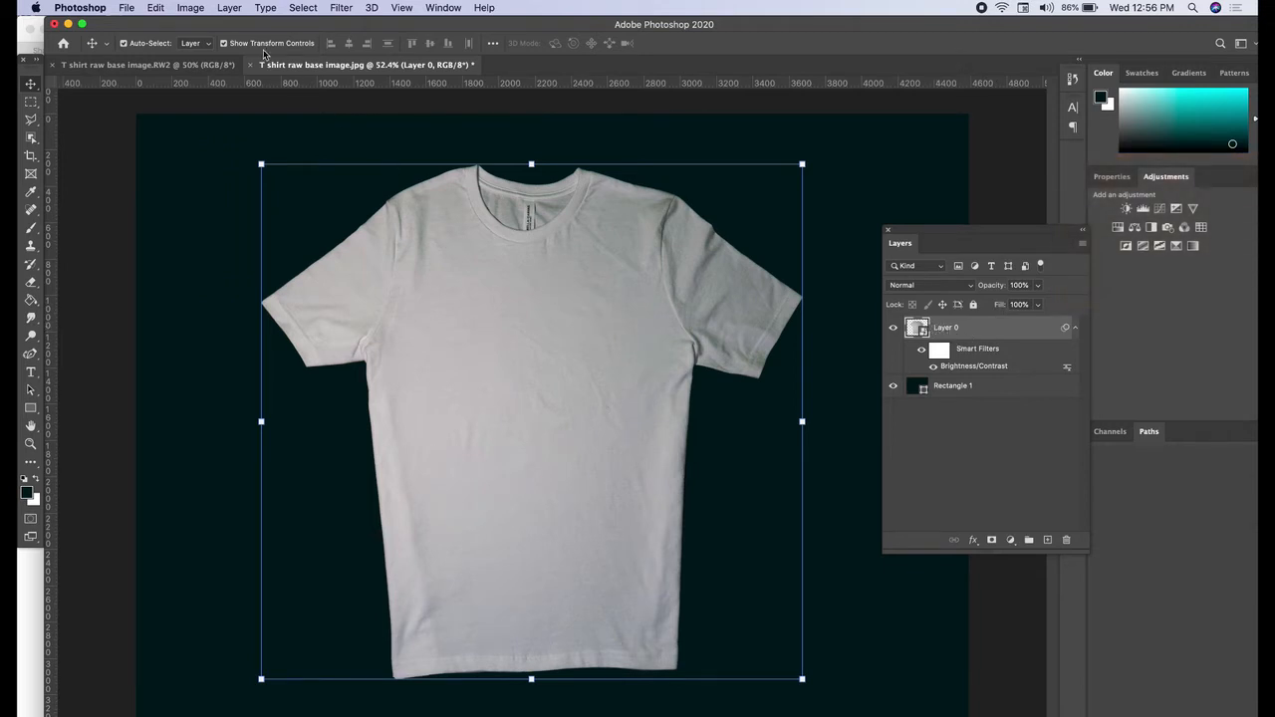
Apply a Curves adjustment to the shirt, pulling a shadow point down to output 19 at input 27 and reshaping the highlights
{"action": "left_click", "coordinate": [188, 6]}
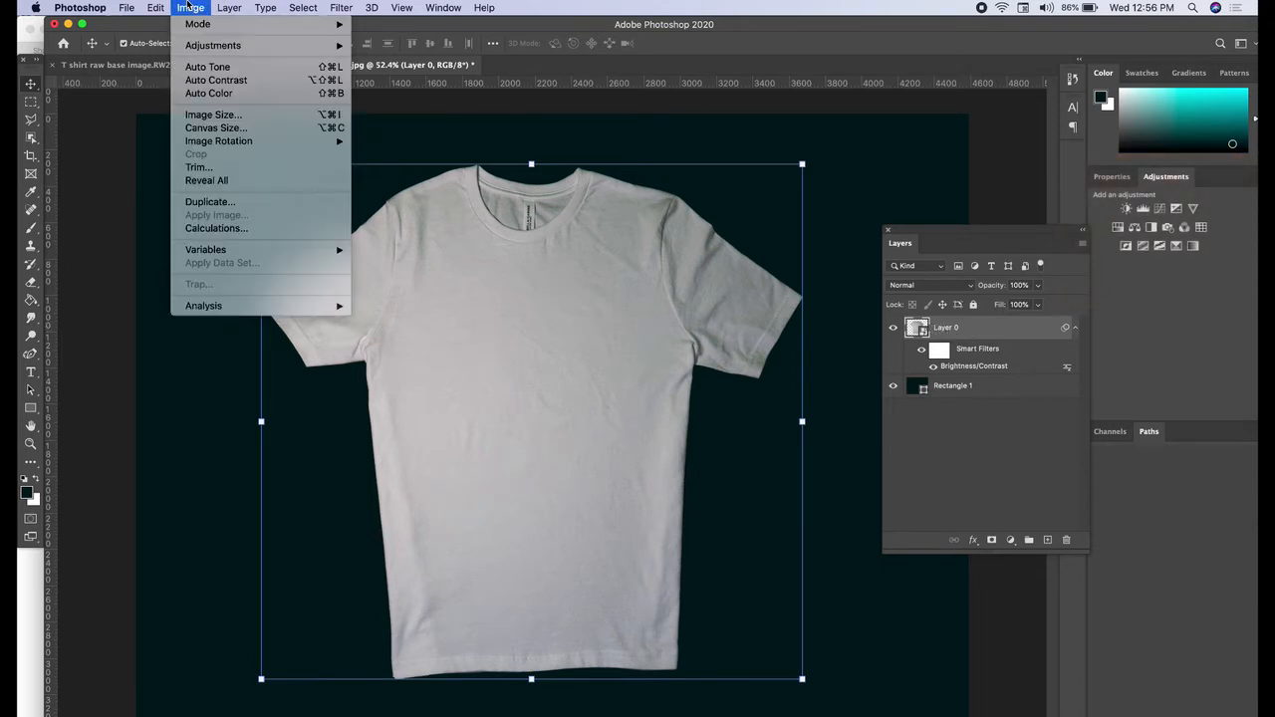
{"action": "mouse_move", "coordinate": [200, 30]}
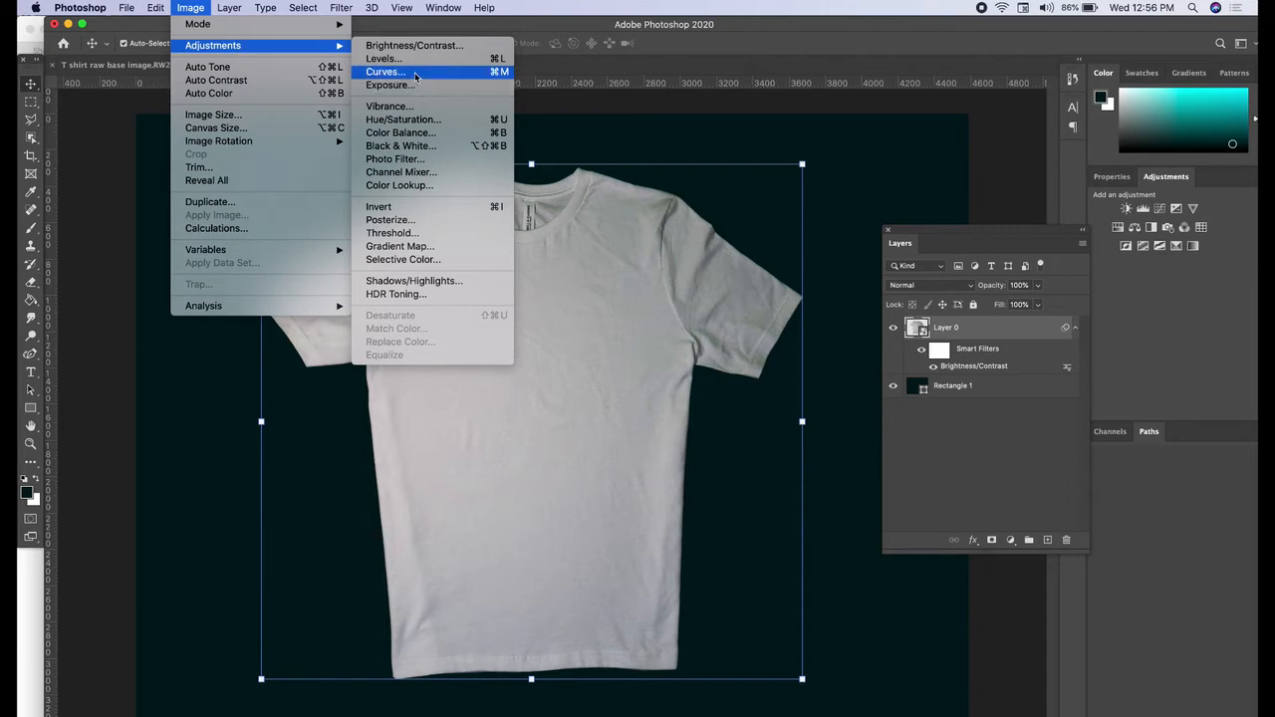
{"action": "left_click", "coordinate": [416, 73]}
{"action": "left_click_drag", "start_coordinate": [656, 174], "coordinate": [989, 156]}
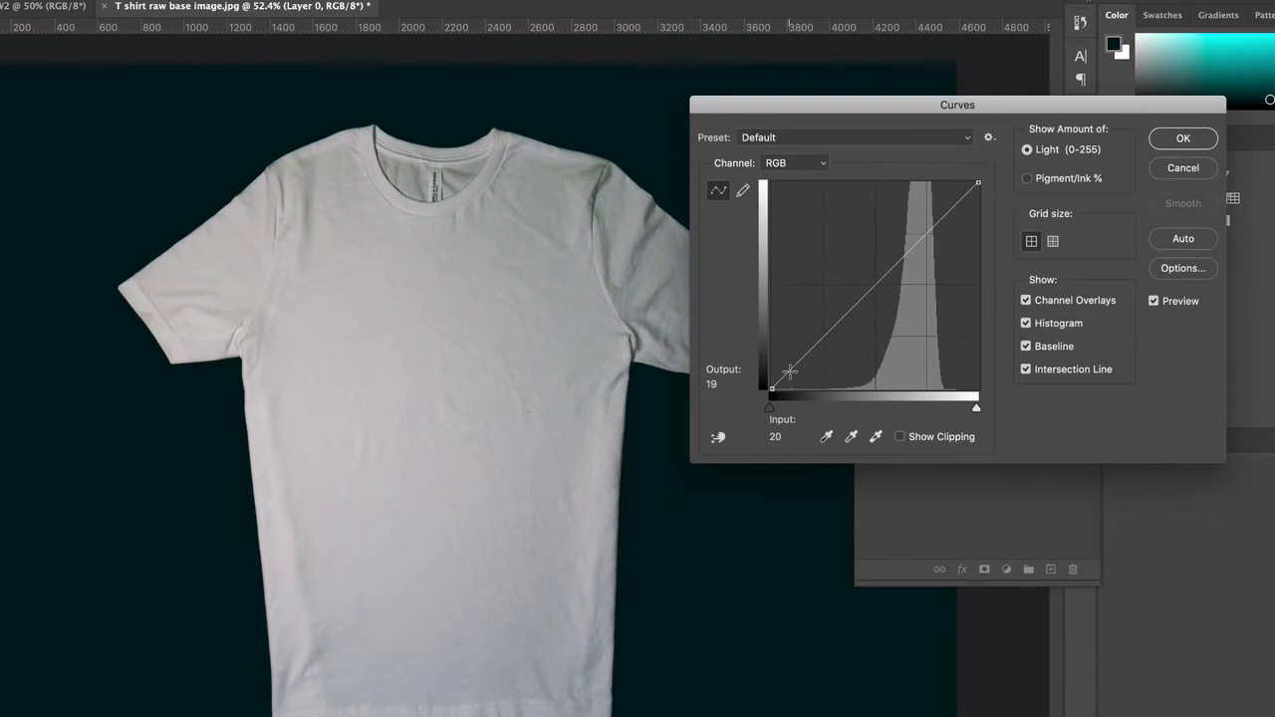
{"action": "left_click", "coordinate": [789, 360]}
{"action": "key", "text": "super+z"}
{"action": "left_click", "coordinate": [793, 366]}
{"action": "left_click_drag", "start_coordinate": [793, 366], "coordinate": [794, 372]}
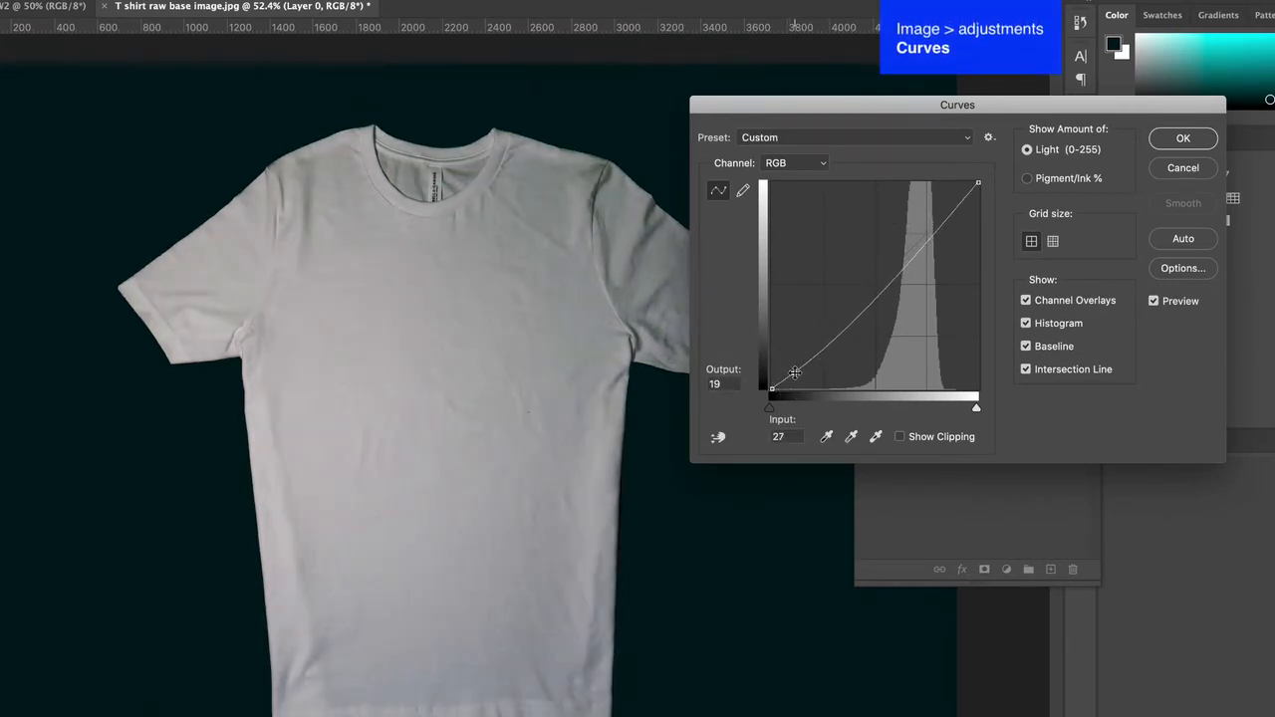
{"action": "left_click_drag", "start_coordinate": [942, 220], "coordinate": [921, 236]}
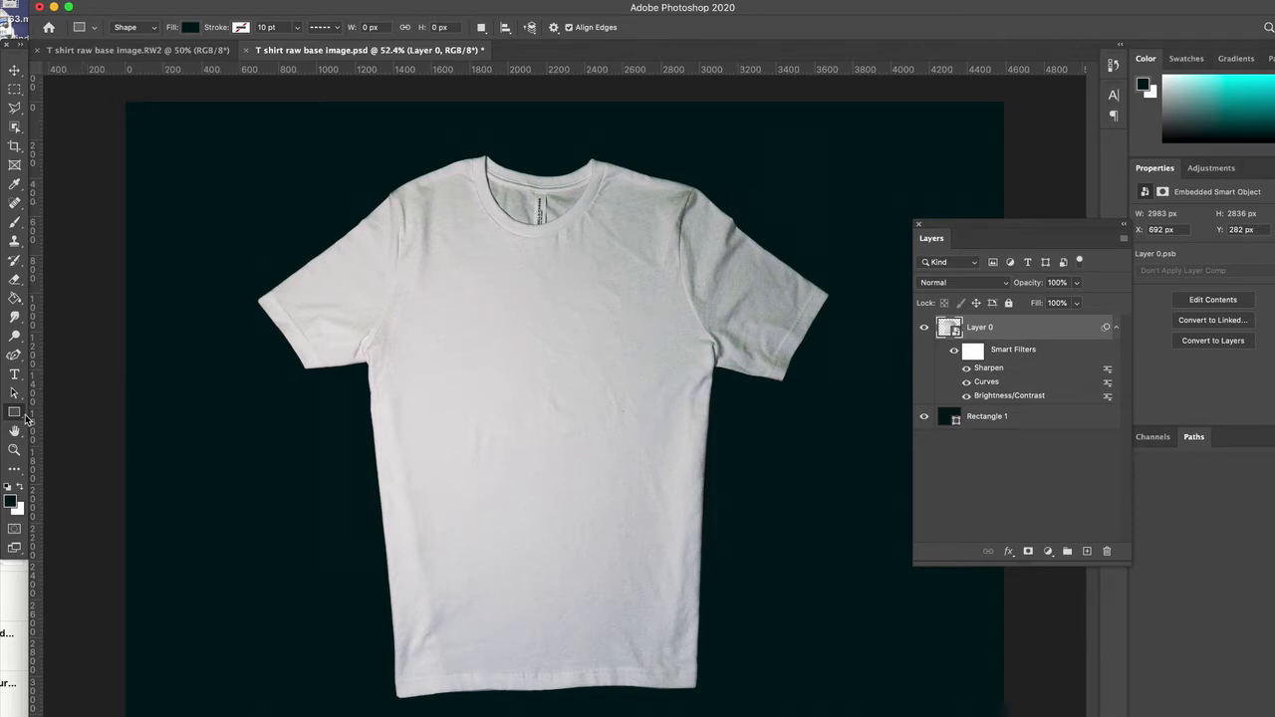
Draw a rectangle over the shirt's chest and scale it down to about 1407 x 1445 px
{"action": "left_click", "coordinate": [14, 413]}
{"action": "left_click", "coordinate": [51, 415]}
{"action": "left_click_drag", "start_coordinate": [374, 237], "coordinate": [702, 575]}
{"action": "left_click", "coordinate": [14, 72]}
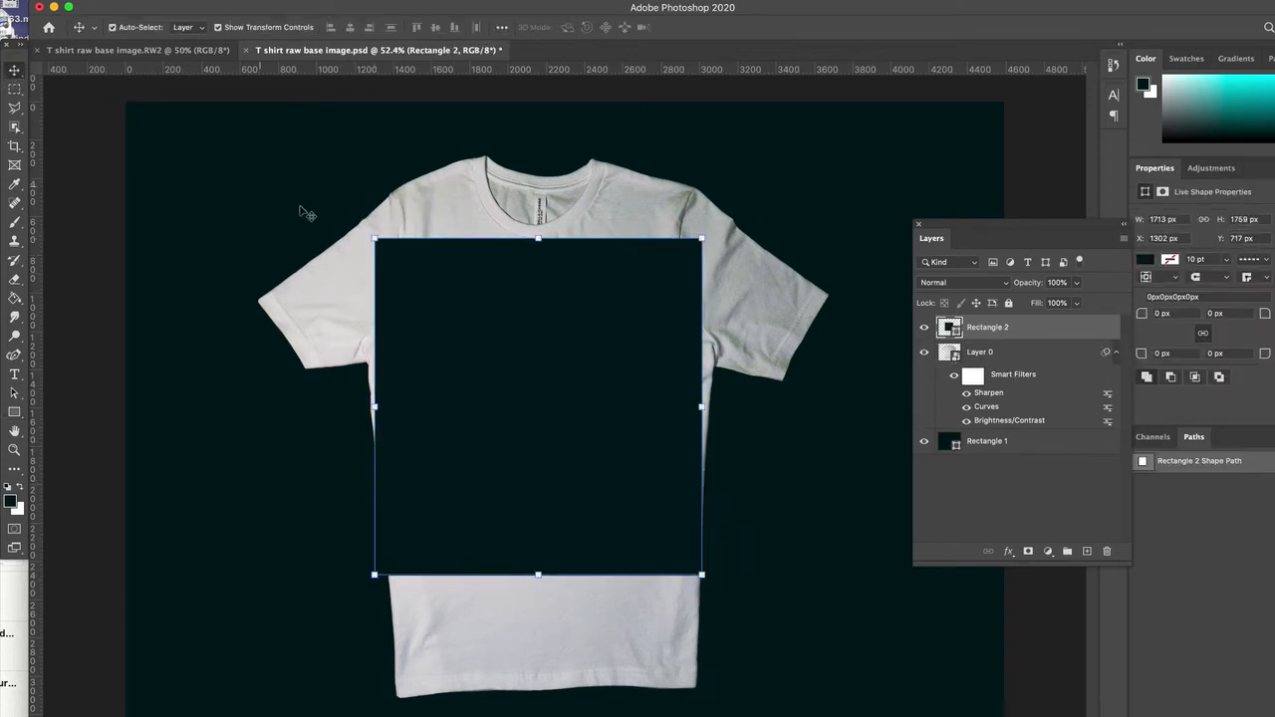
{"action": "left_click_drag", "start_coordinate": [374, 239], "coordinate": [409, 267]}
{"action": "left_click_drag", "start_coordinate": [701, 566], "coordinate": [675, 540]}
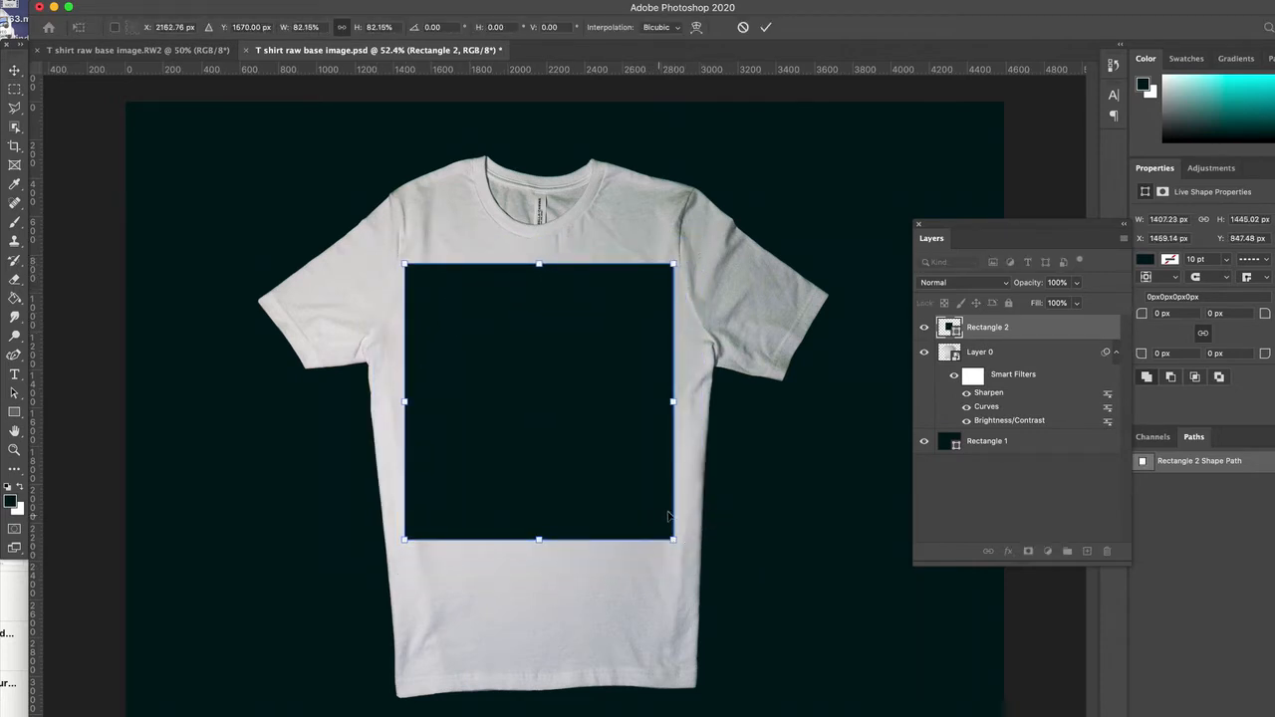
Convert the chest rectangle to a Smart Object and open its contents for editing
{"action": "right_click", "coordinate": [1028, 331]}
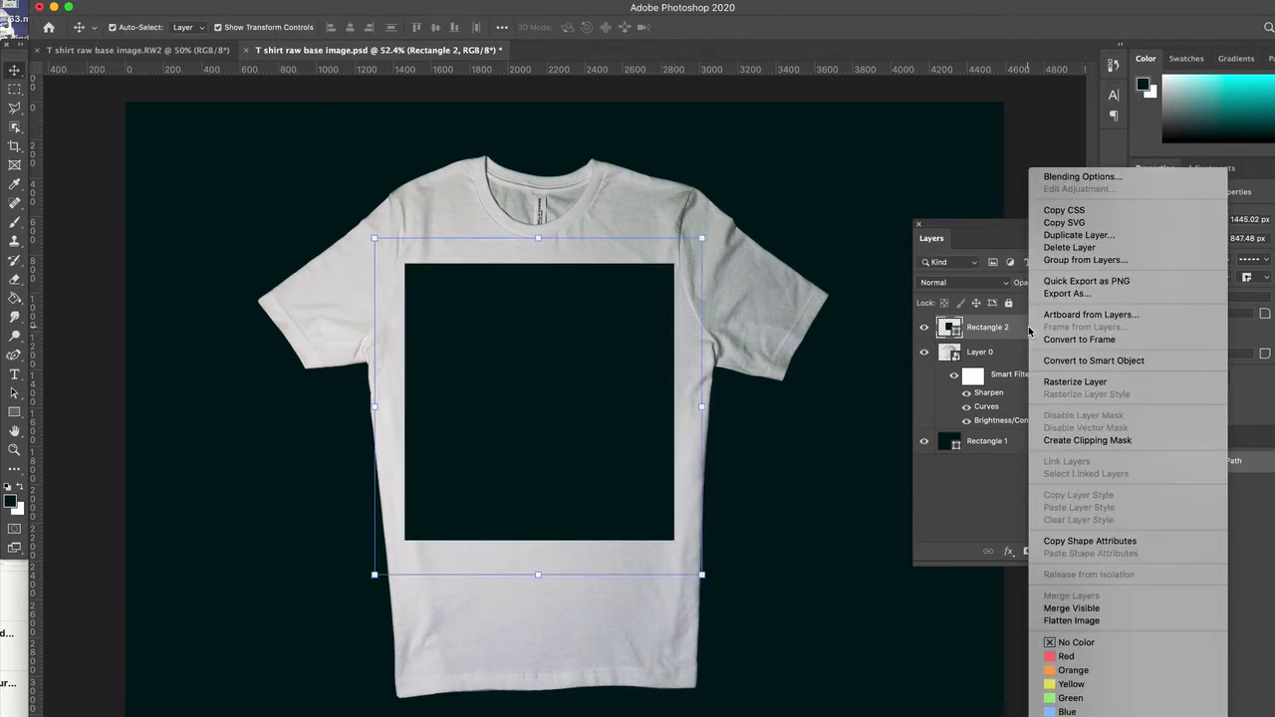
{"action": "left_click", "coordinate": [1074, 367]}
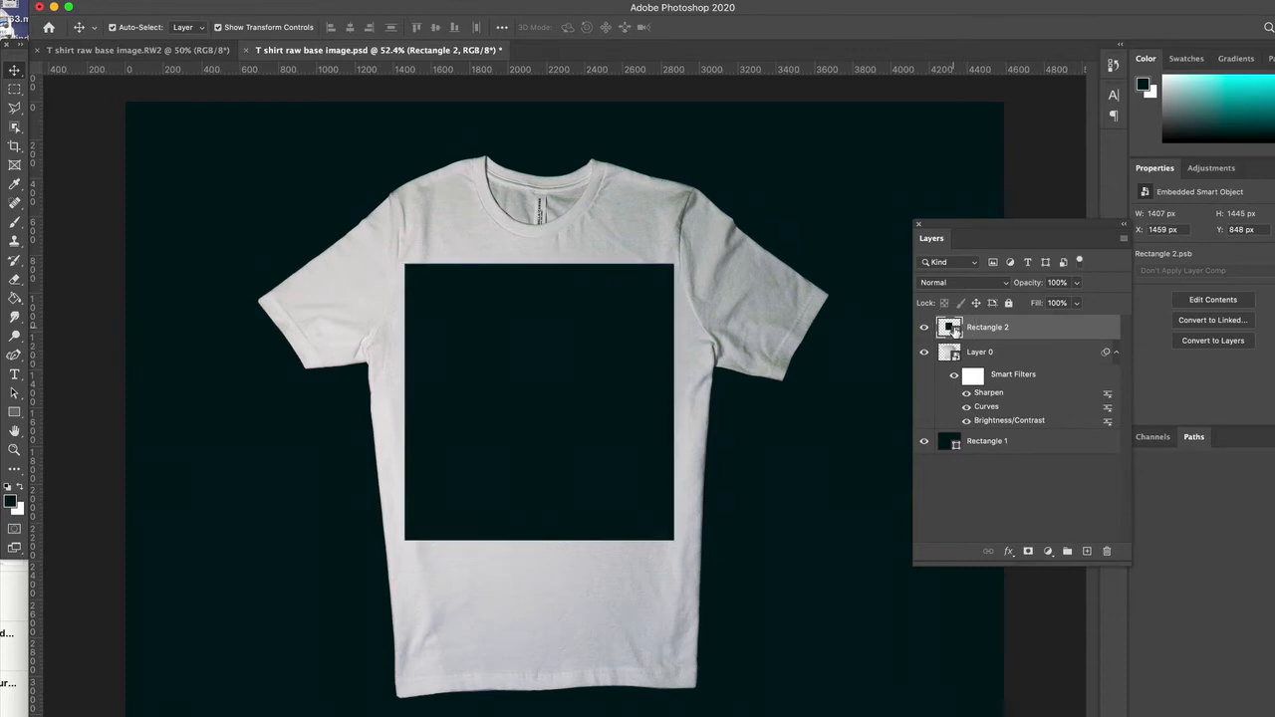
{"action": "double_click", "coordinate": [952, 329]}
Switch to Illustrator, bring the Retro Gamer logo from fakelogoexamples.eps into the Smart Object's document, and hide the Rectangle 2 layer there
{"action": "key", "text": "super+Tab"}
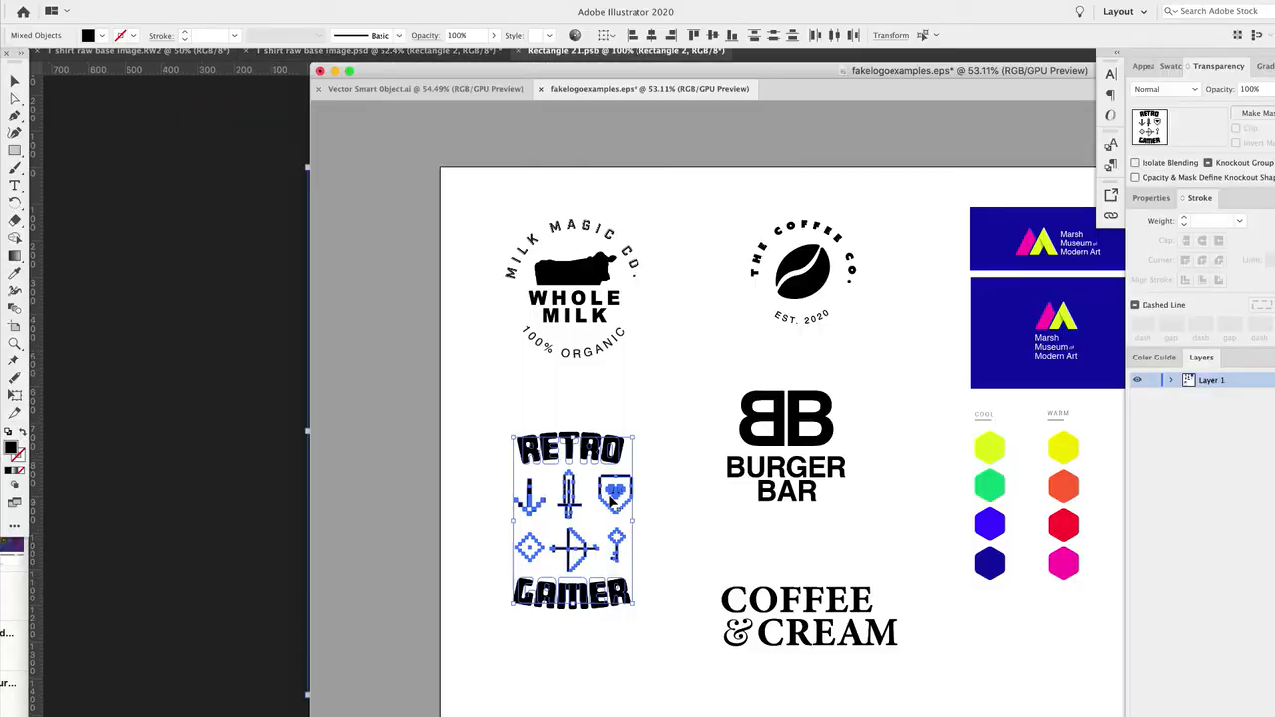
{"action": "left_click_drag", "start_coordinate": [598, 446], "coordinate": [472, 338]}
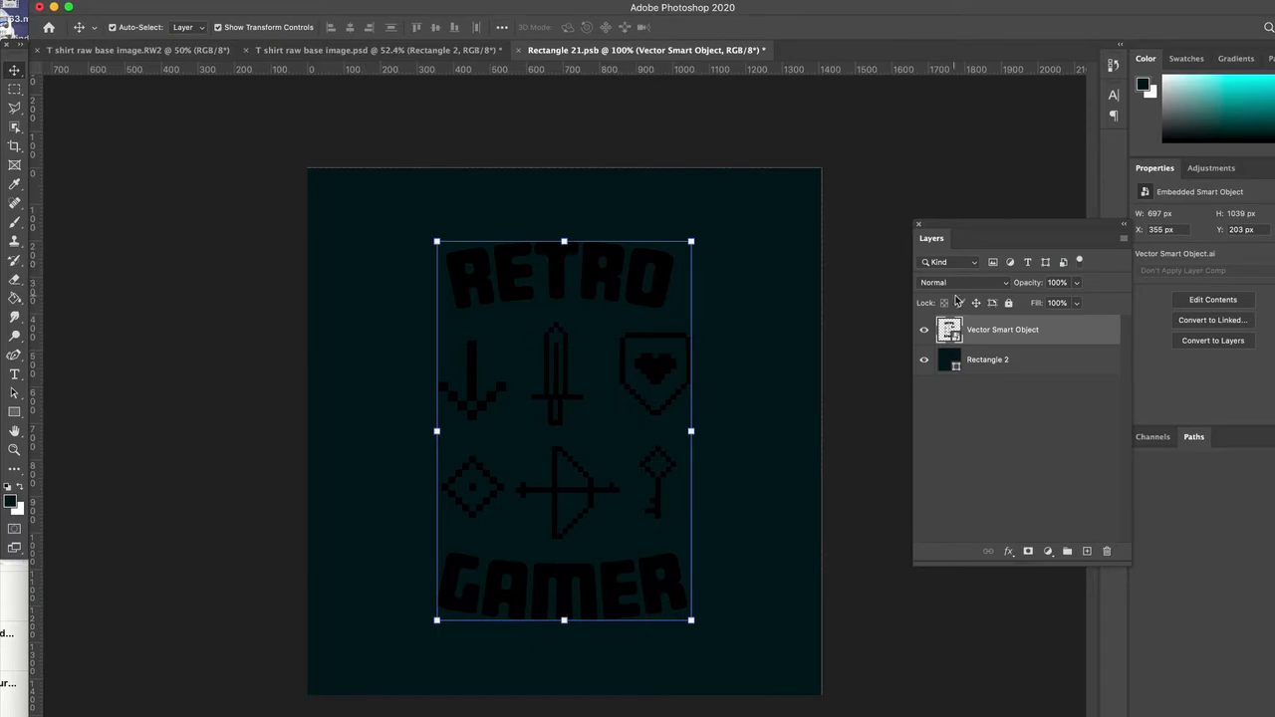
{"action": "left_click", "coordinate": [925, 360]}
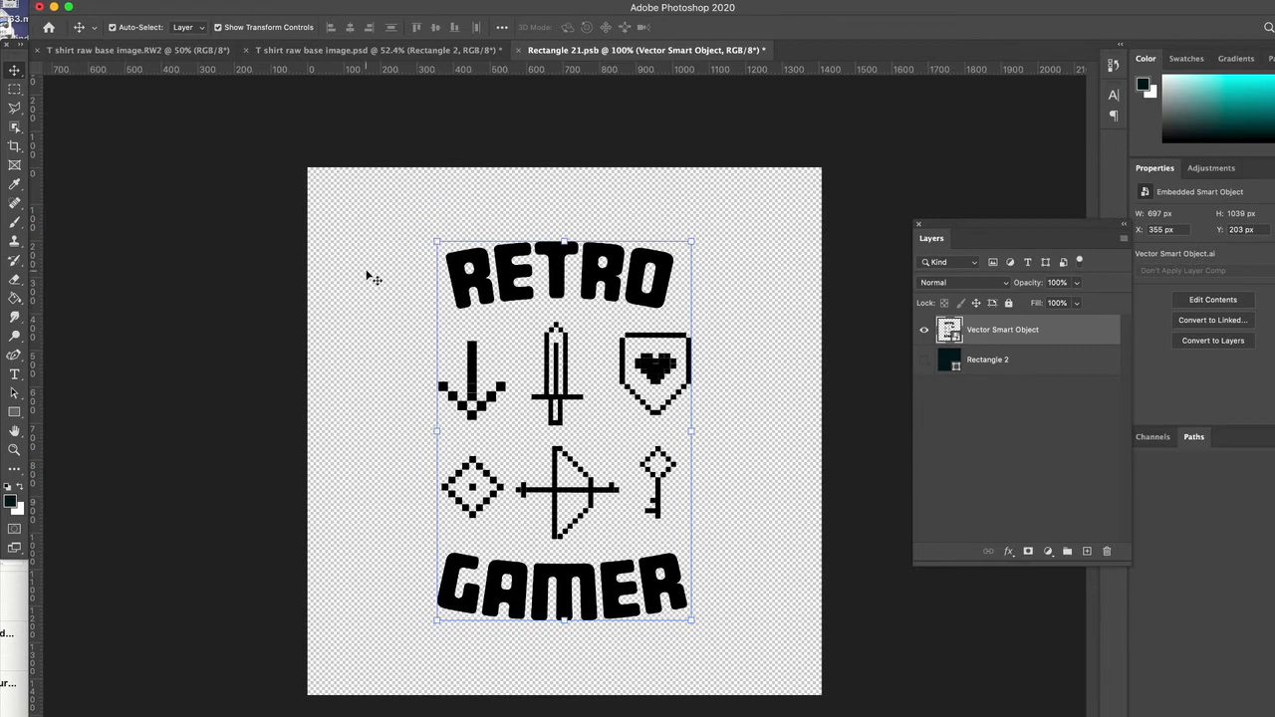
Save and close the Smart Object's contents and inspect the logo on the shirt up close
{"action": "left_click", "coordinate": [518, 50]}
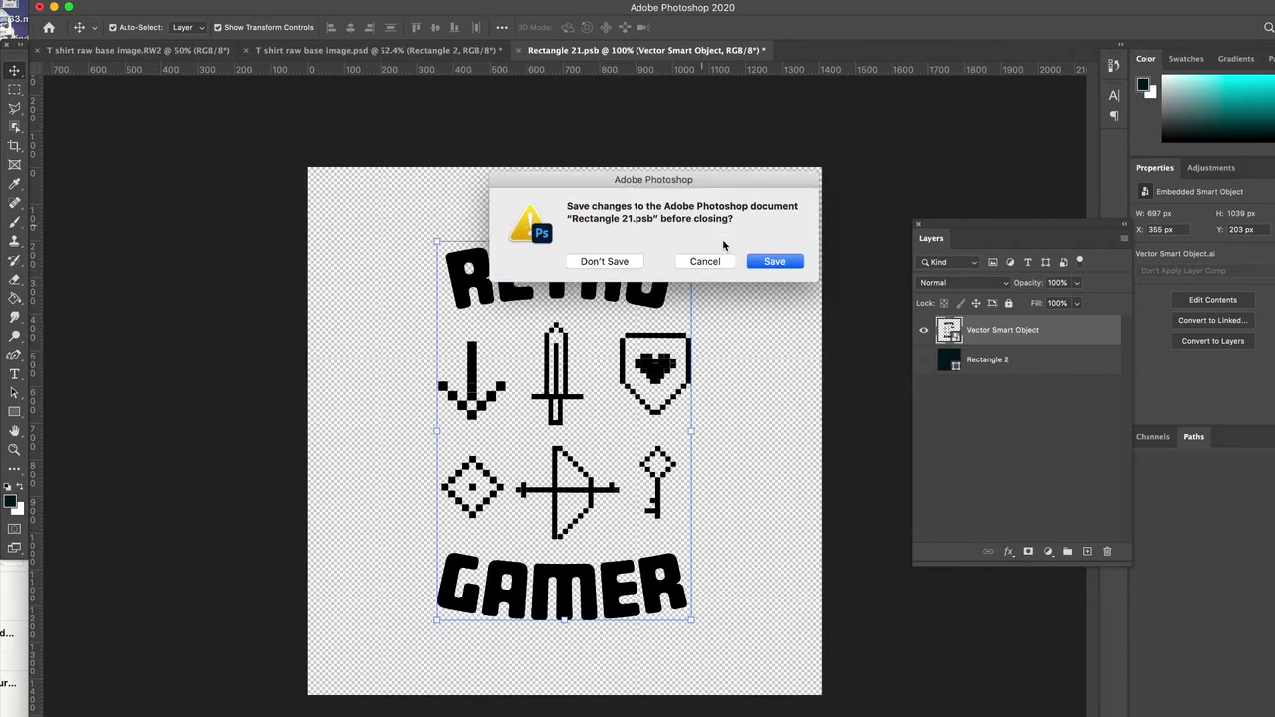
{"action": "left_click", "coordinate": [776, 262]}
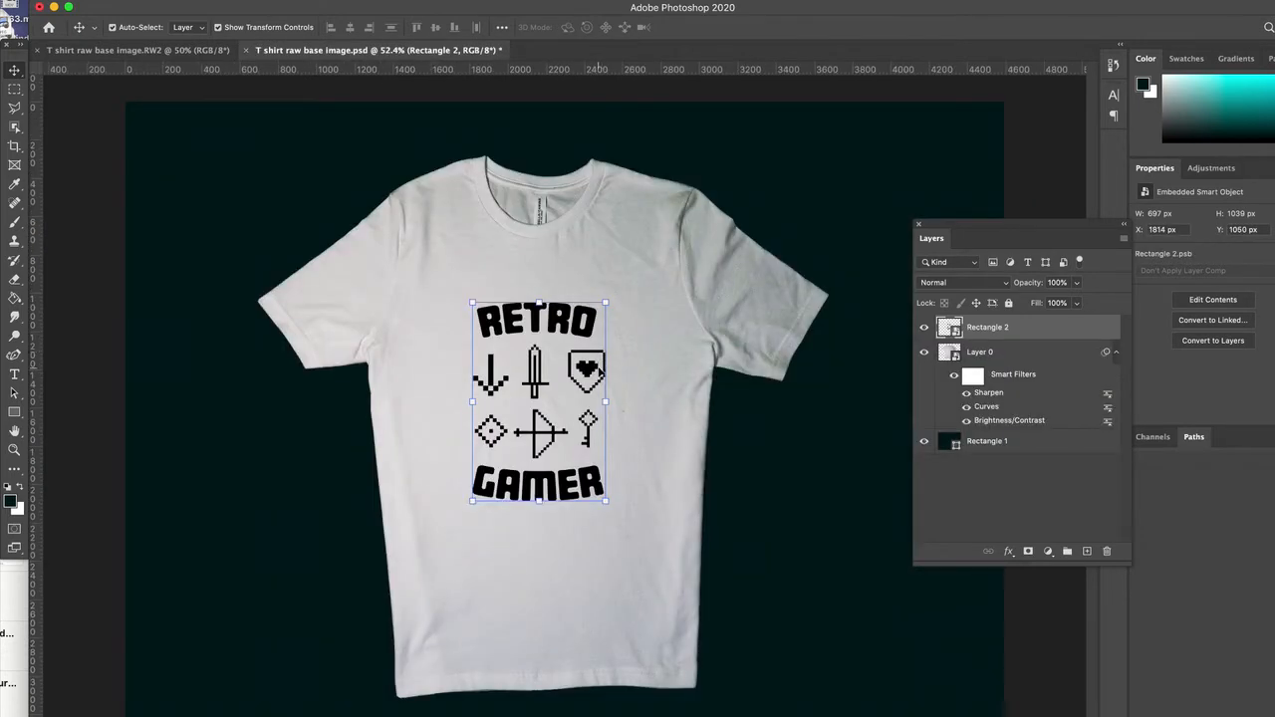
{"action": "scroll", "coordinate": [547, 371], "scroll_direction": "up", "scroll_amount": 6}
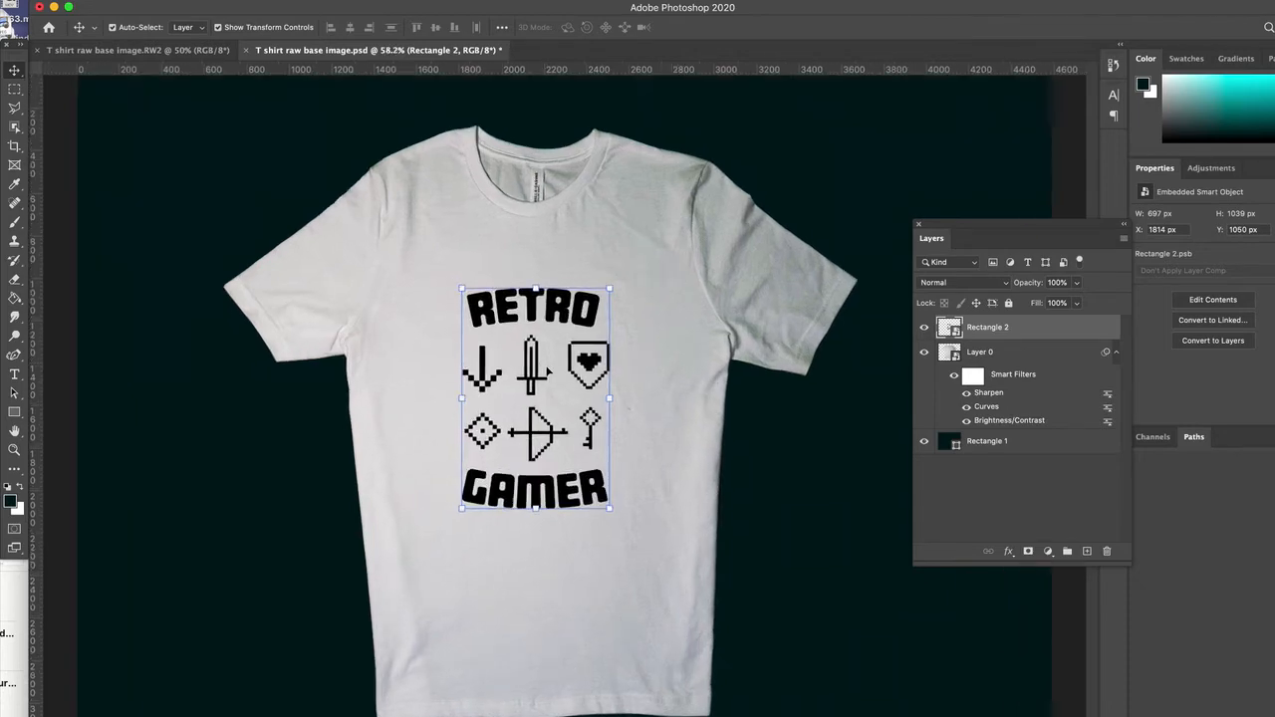
{"action": "scroll", "coordinate": [546, 371], "scroll_direction": "up", "scroll_amount": 2}
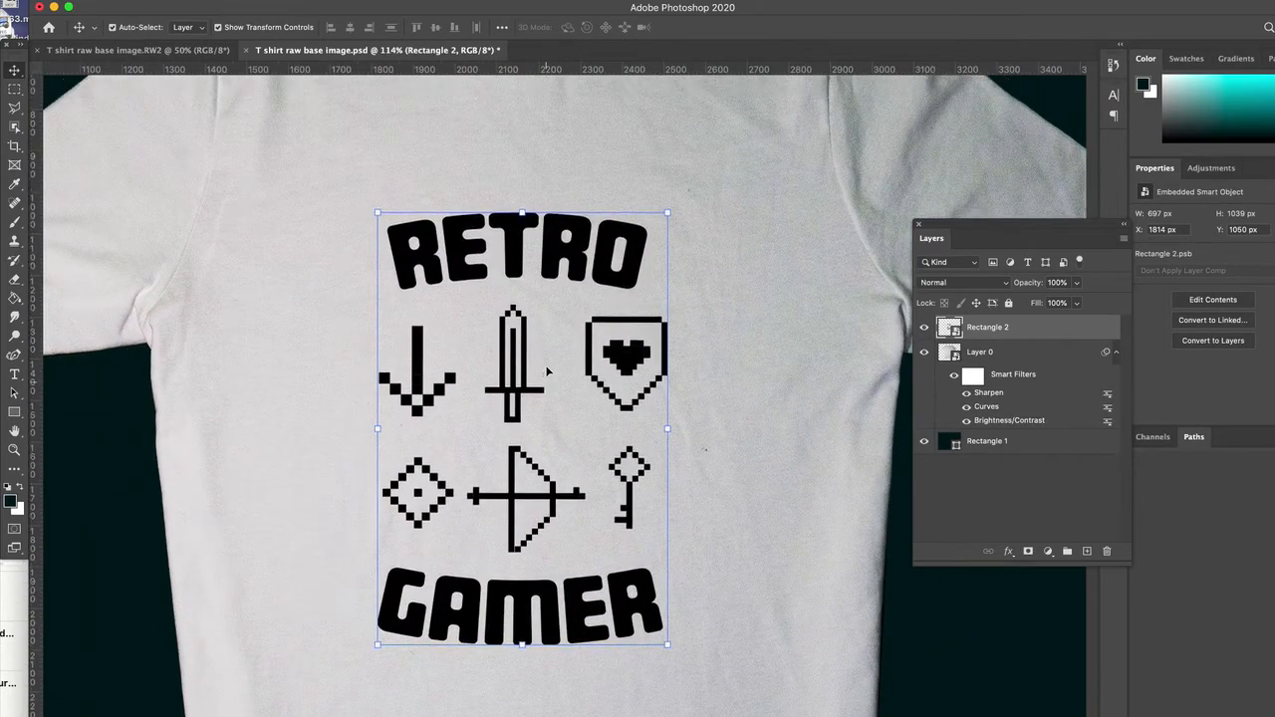
{"action": "left_click", "coordinate": [727, 345]}
{"action": "left_click", "coordinate": [585, 281]}
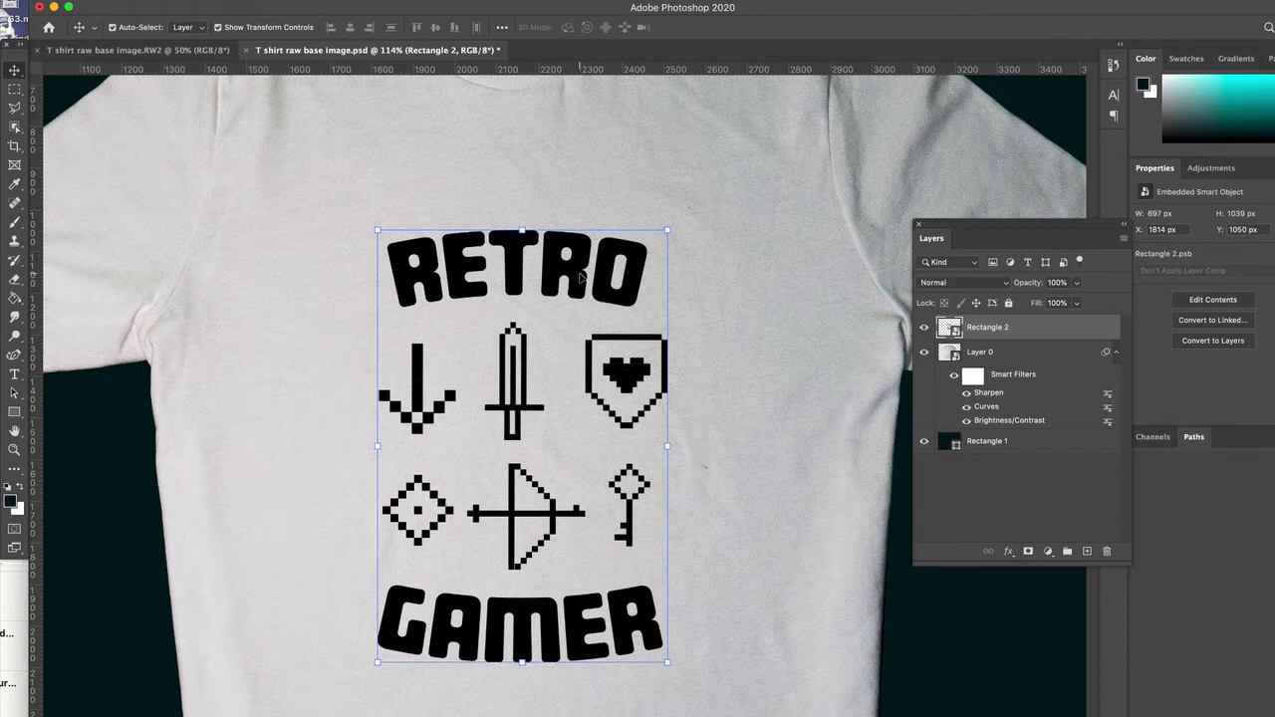
Duplicate the shirt layer and move the copy above the logo layer
{"action": "left_click", "coordinate": [953, 356]}
{"action": "left_click", "coordinate": [925, 353]}
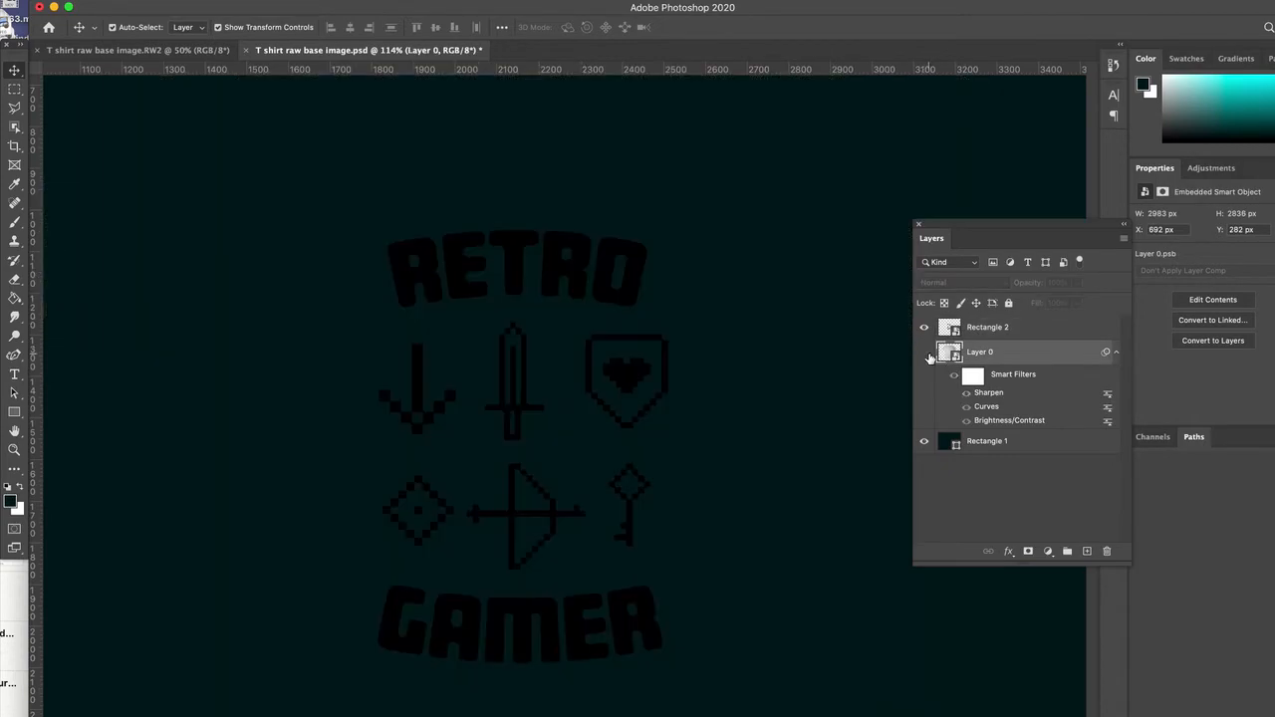
{"action": "left_click", "coordinate": [925, 354]}
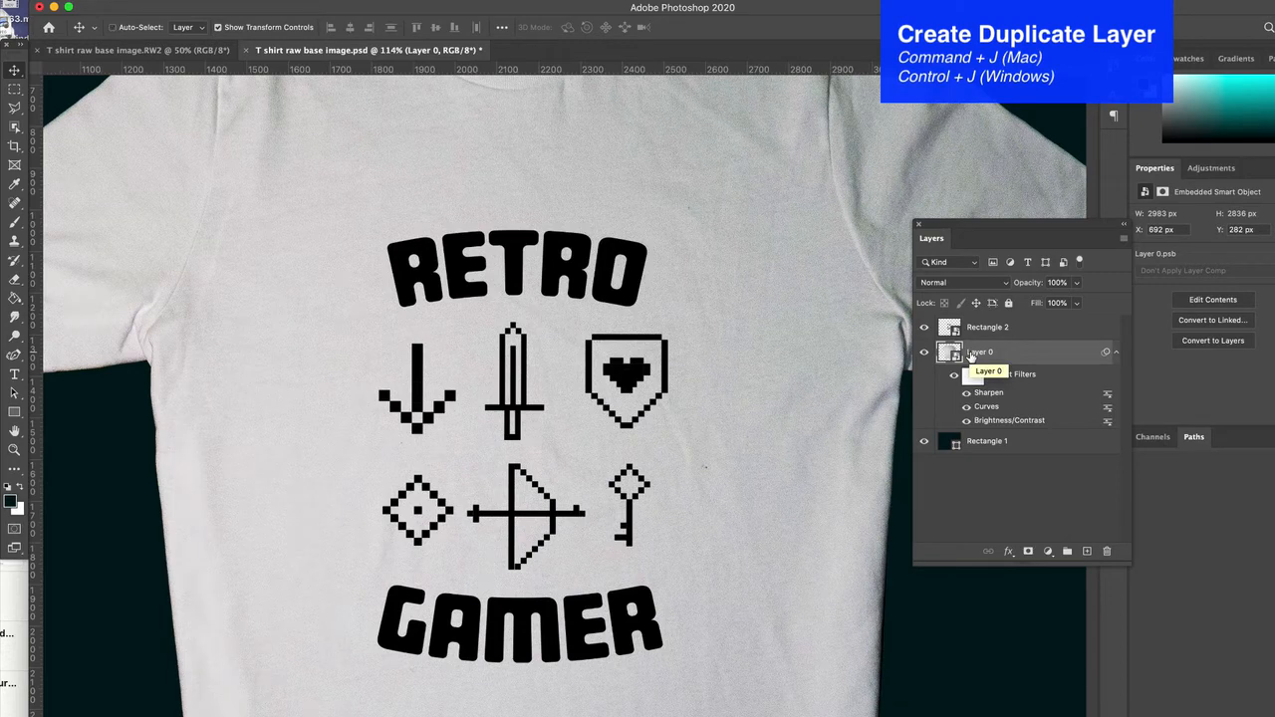
{"action": "key", "text": "super+j"}
{"action": "left_click_drag", "start_coordinate": [989, 355], "coordinate": [995, 328]}
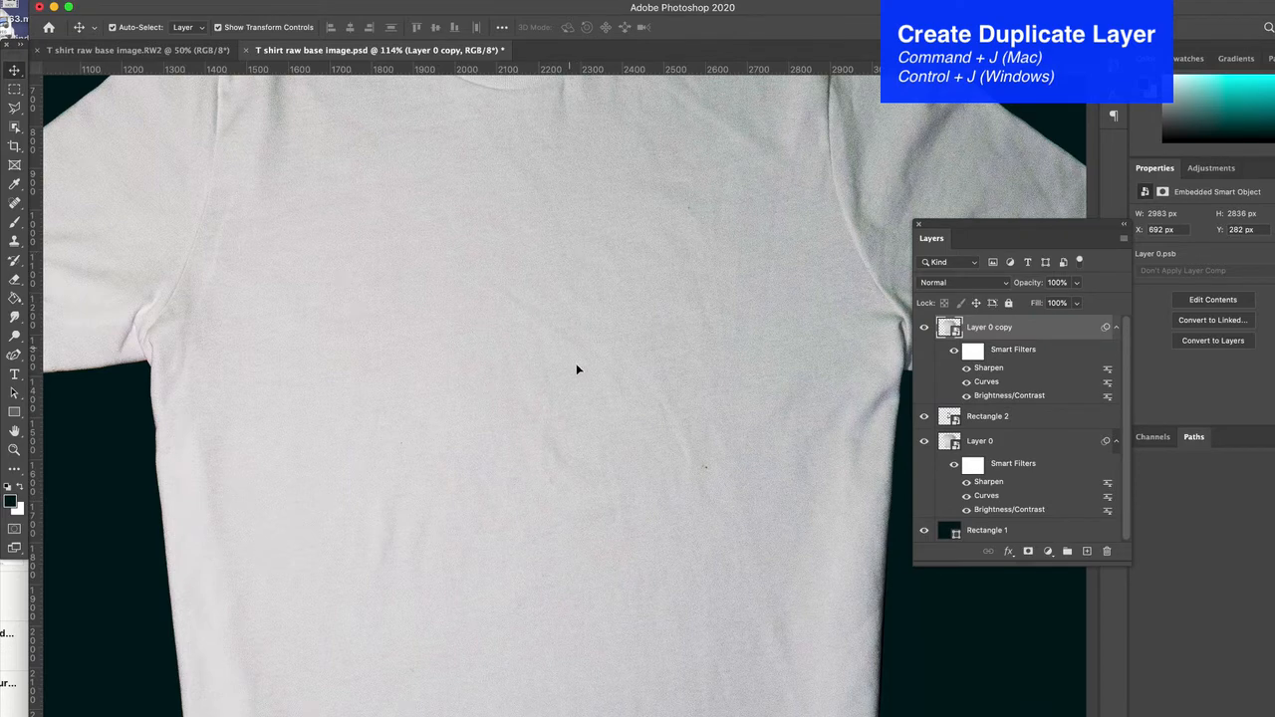
Set the shirt copy above the logo to Hard Light blending with 50% opacity
{"action": "scroll", "coordinate": [615, 455], "scroll_direction": "up", "scroll_amount": 3}
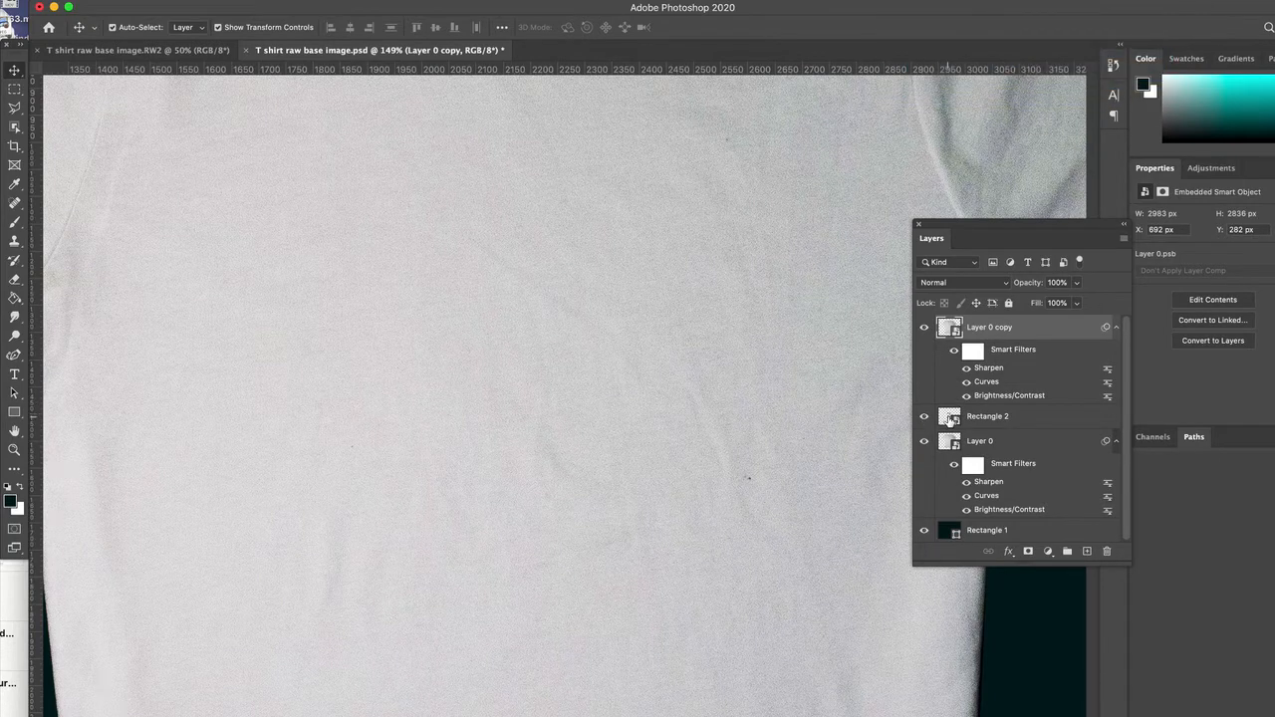
{"action": "left_click", "coordinate": [964, 283]}
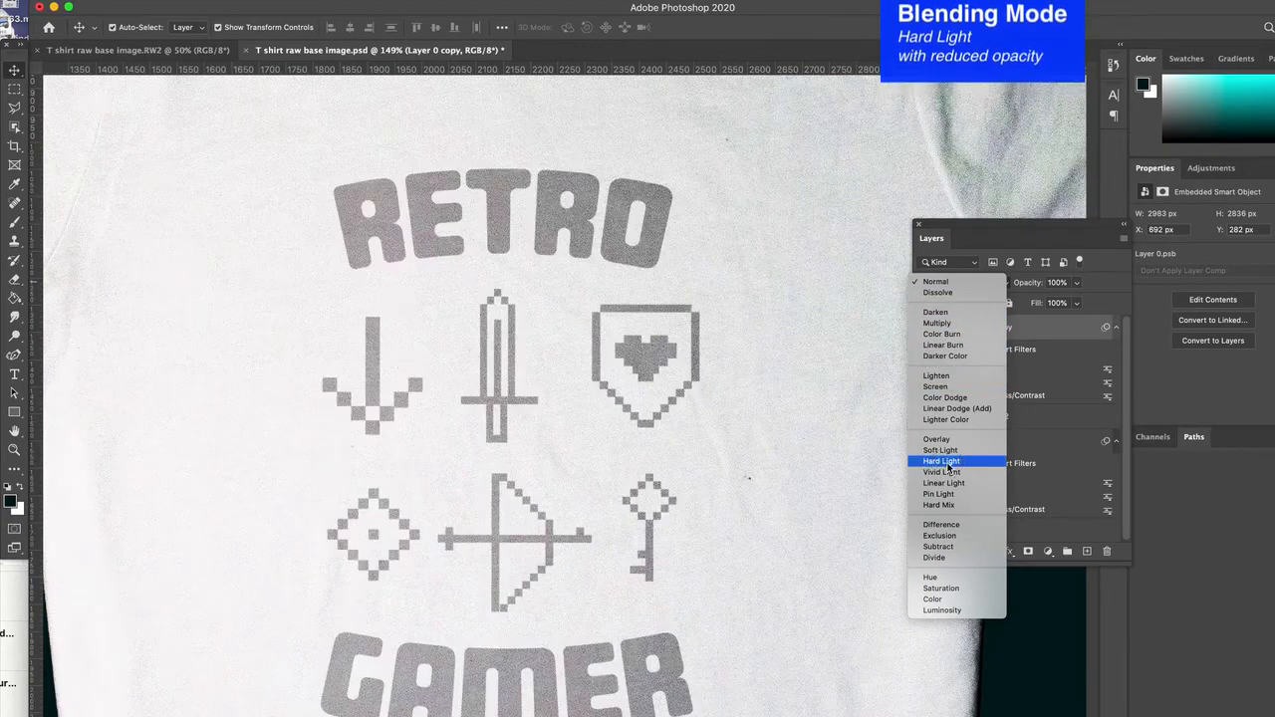
{"action": "left_click", "coordinate": [942, 462]}
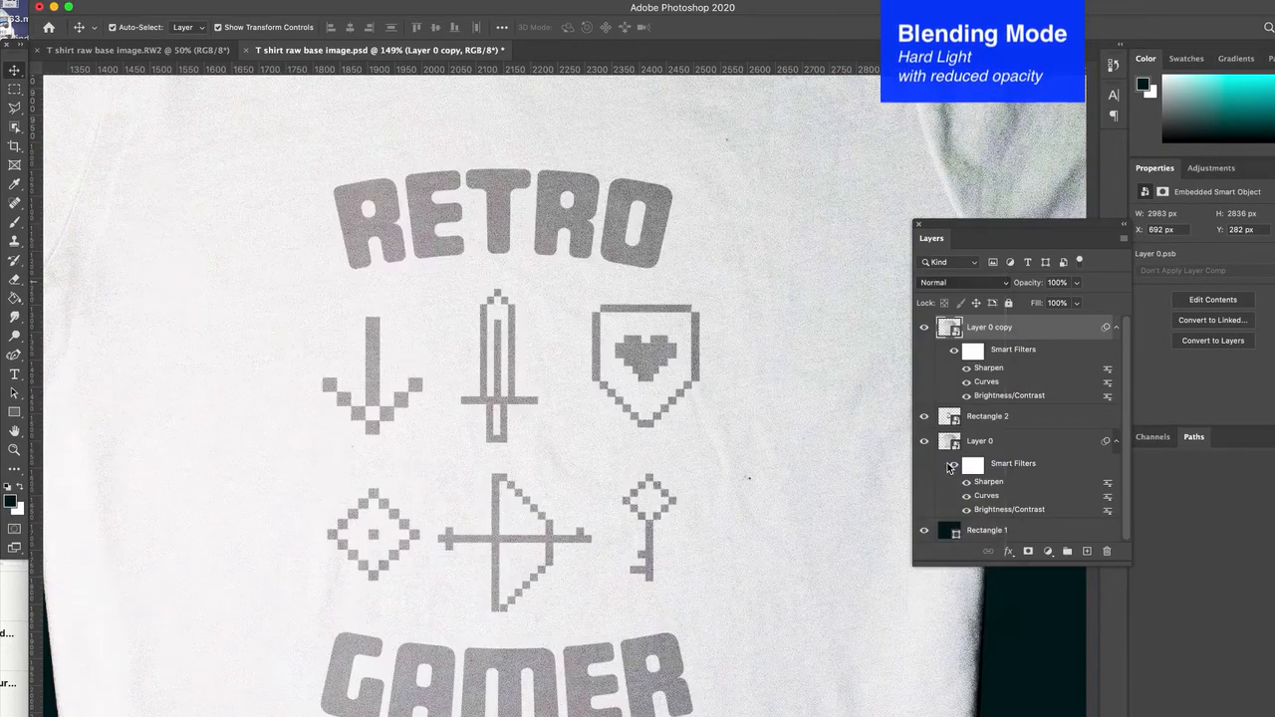
{"action": "left_click", "coordinate": [1077, 286]}
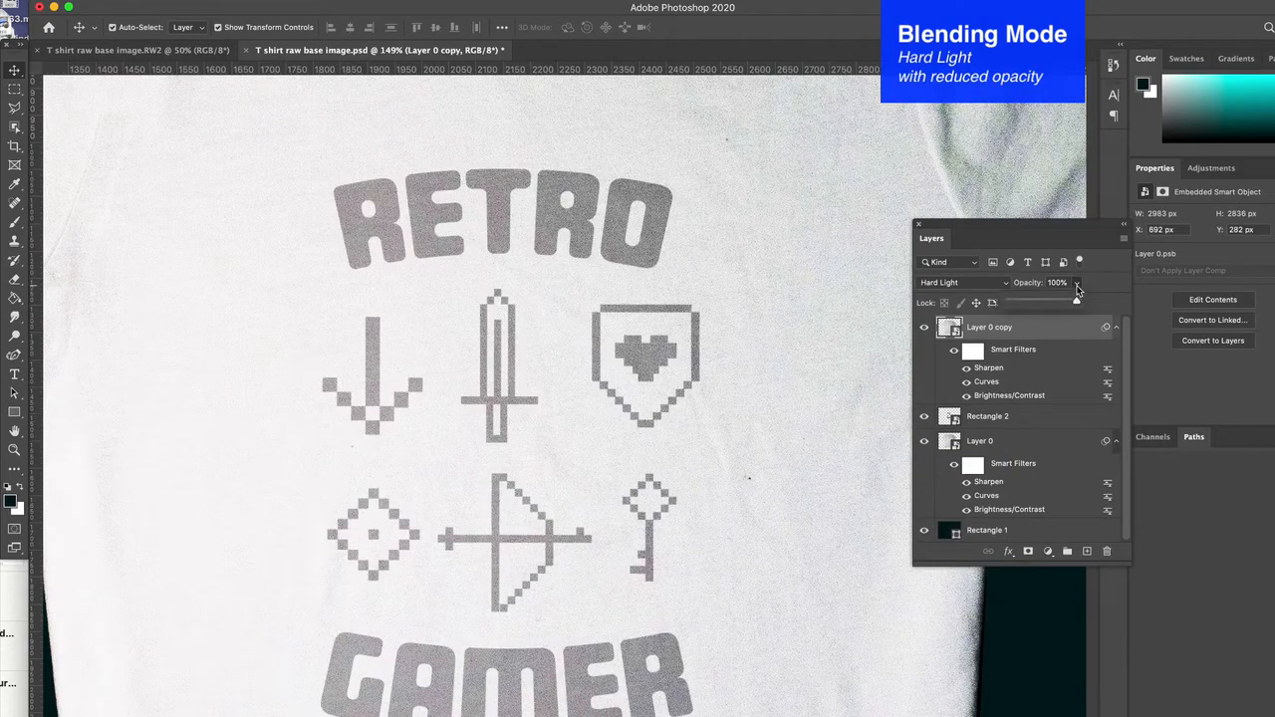
{"action": "left_click_drag", "start_coordinate": [1055, 304], "coordinate": [1045, 305]}
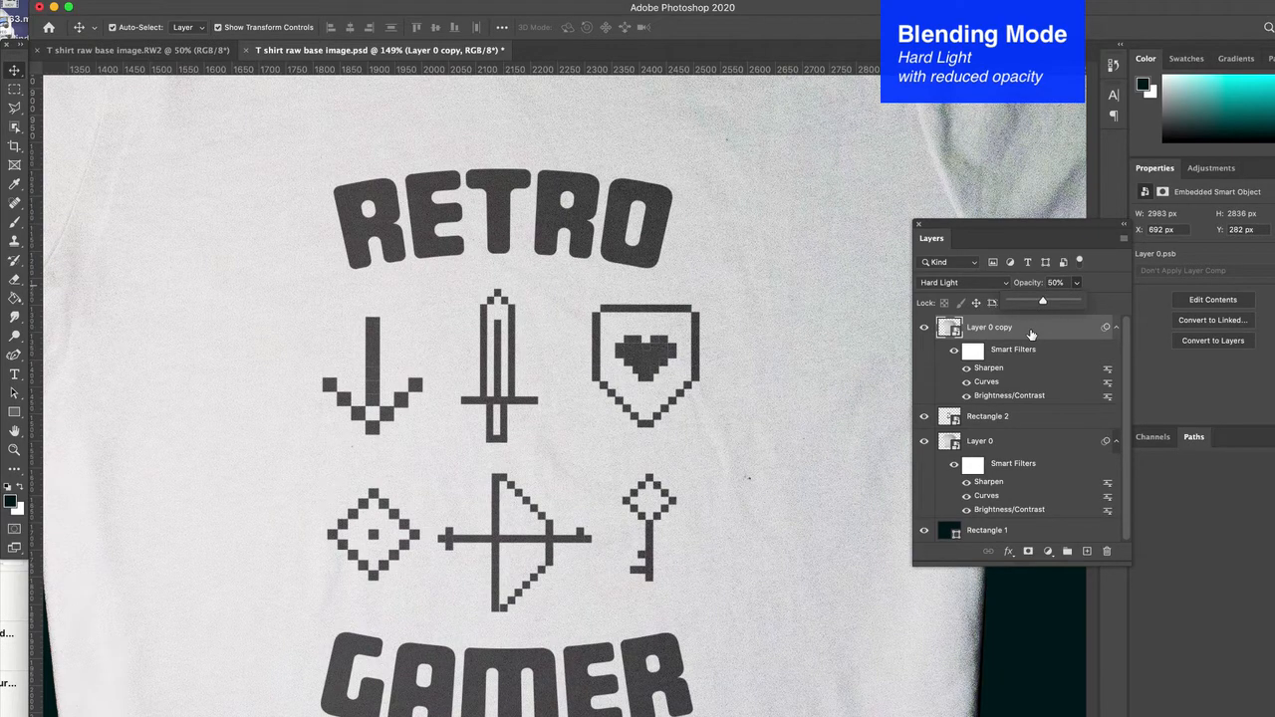
Rename the shirt copy layer "effects" and clip it to the logo layer below
{"action": "left_click", "coordinate": [982, 327]}
{"action": "scroll", "coordinate": [668, 403], "scroll_direction": "down", "scroll_amount": 5}
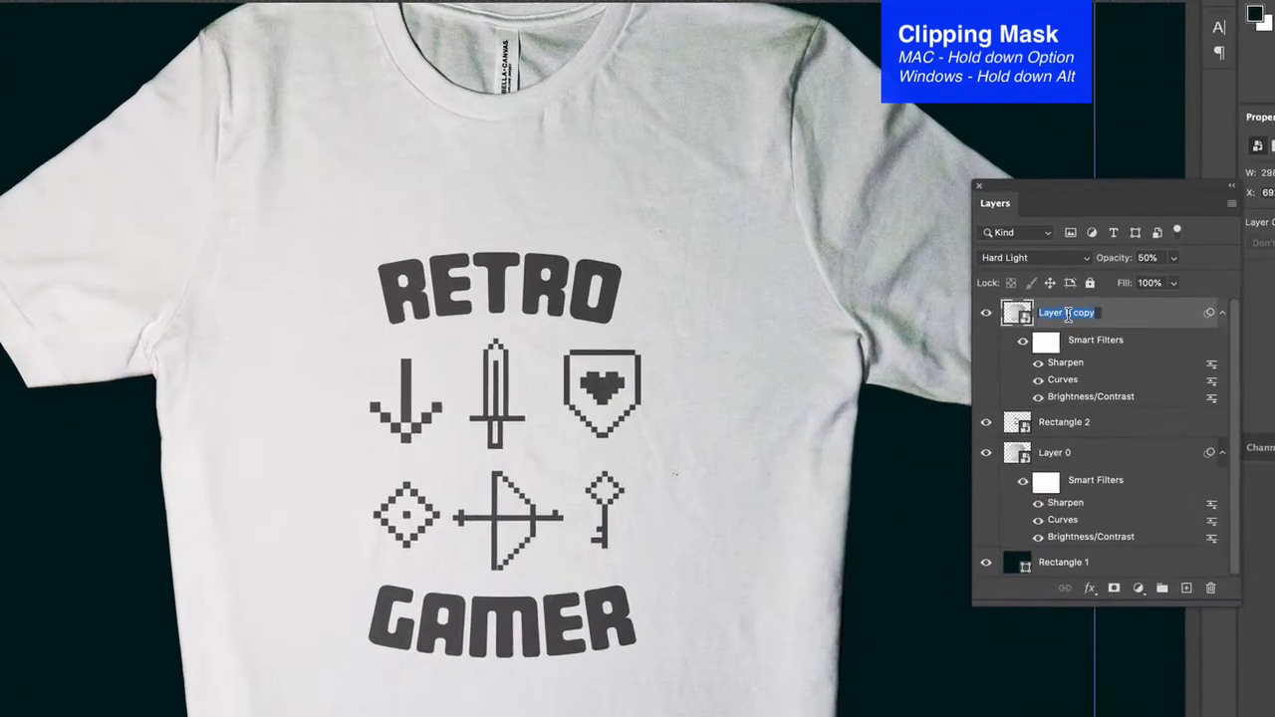
{"action": "double_click", "coordinate": [992, 328]}
{"action": "type", "text": "effec"}
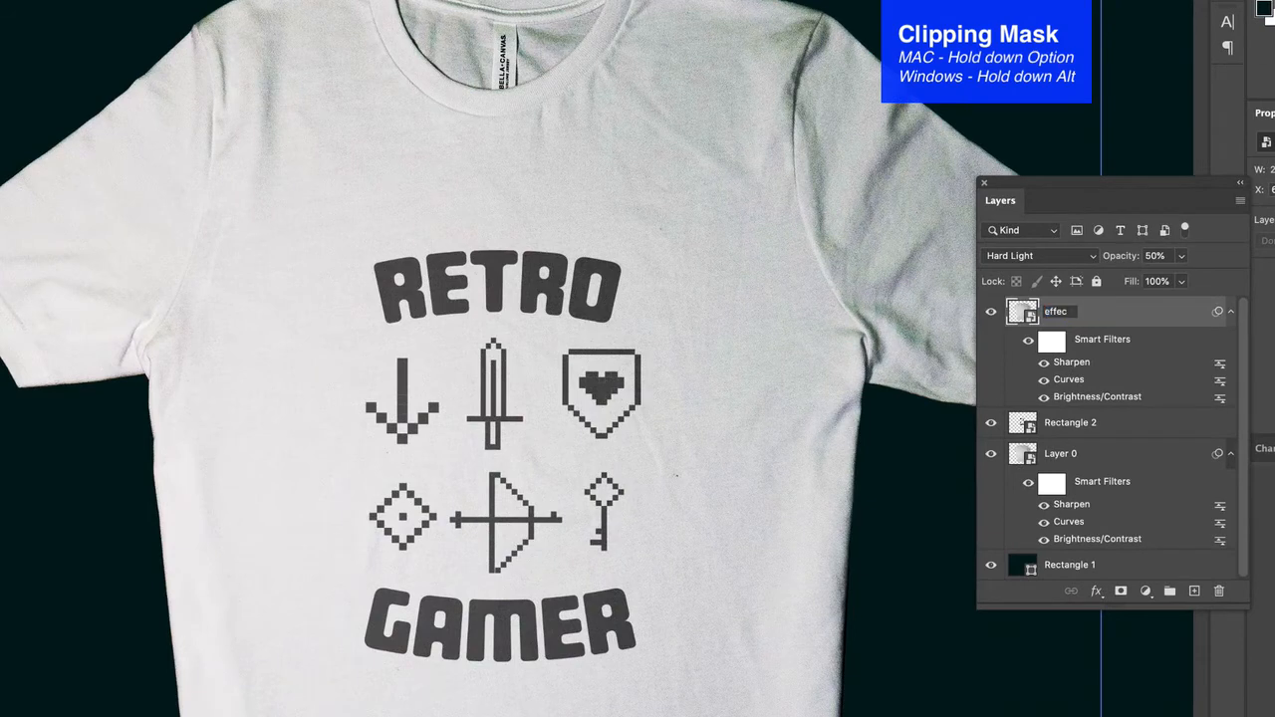
{"action": "type", "text": "ts sha"}
{"action": "key", "text": "Return"}
{"action": "left_click_drag", "start_coordinate": [1132, 329], "coordinate": [1106, 401]}
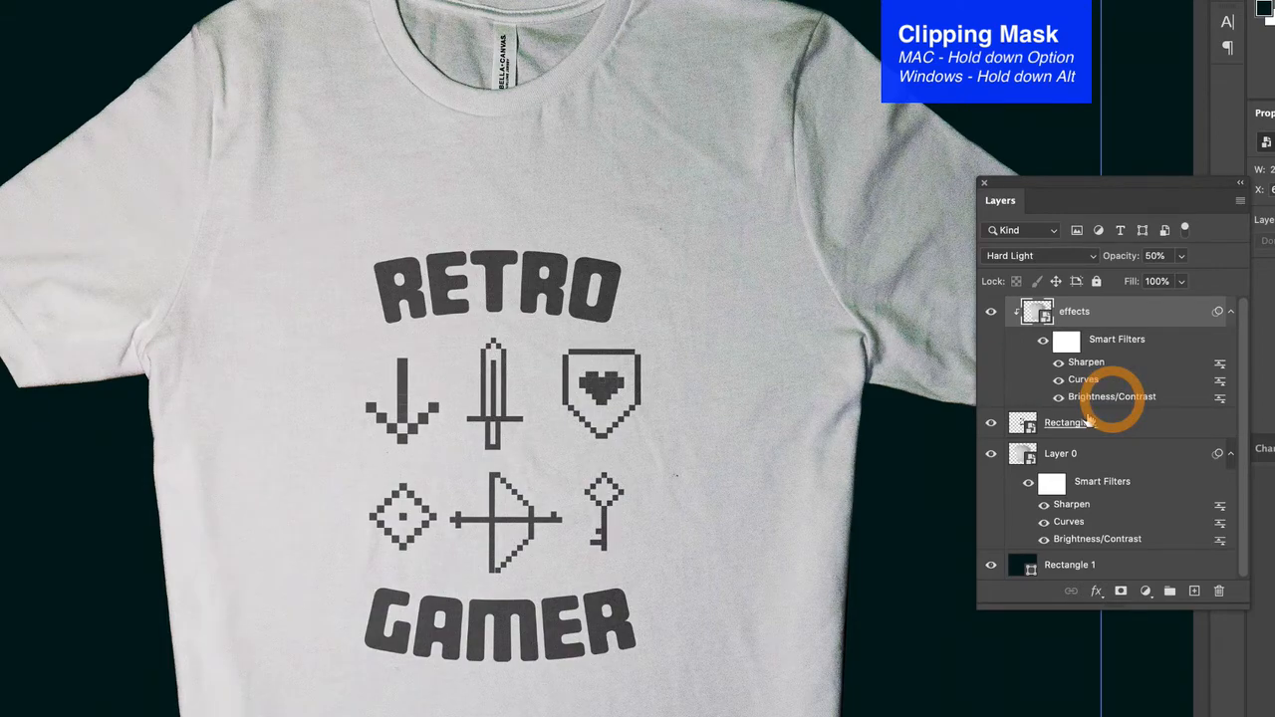
Rename the Rectangle 2 Smart Object layer "Logo"
{"action": "double_click", "coordinate": [1079, 424]}
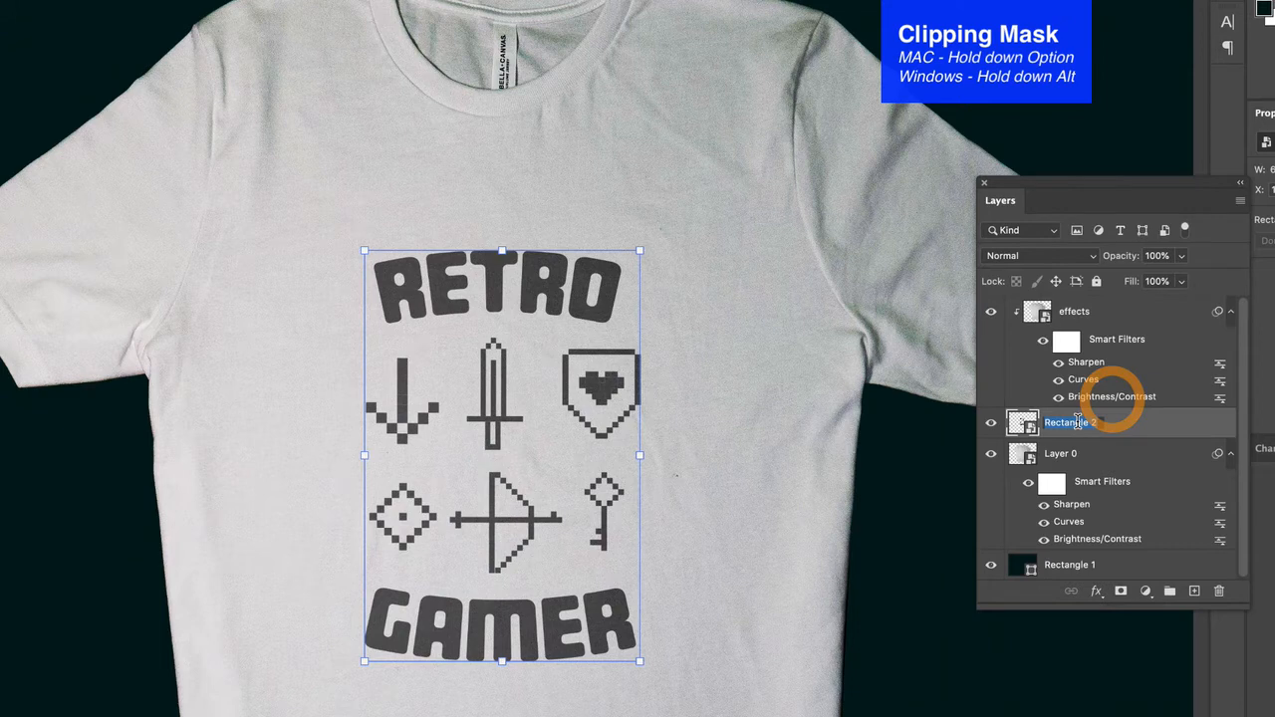
{"action": "type", "text": "Logo"}
{"action": "key", "text": "Return"}
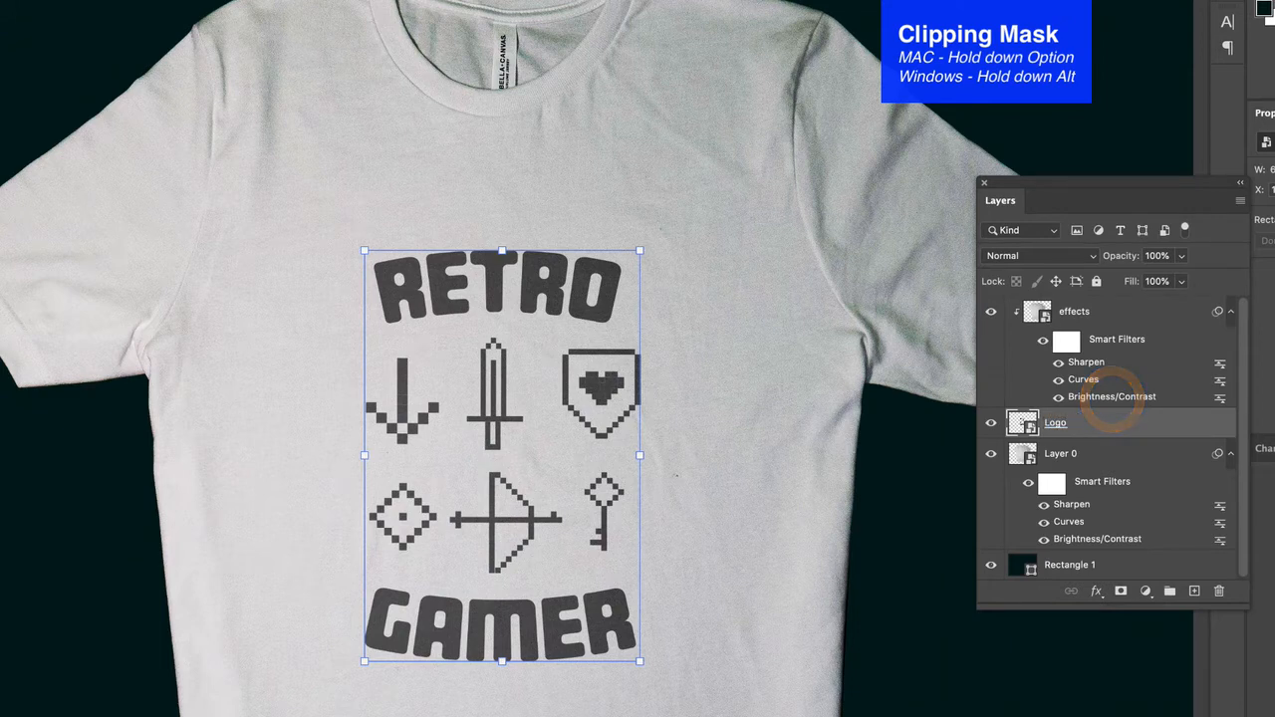
Hide and reshow the effects layer to compare the logo, and nudge the Logo layer slightly to the right
{"action": "left_click", "coordinate": [1068, 314]}
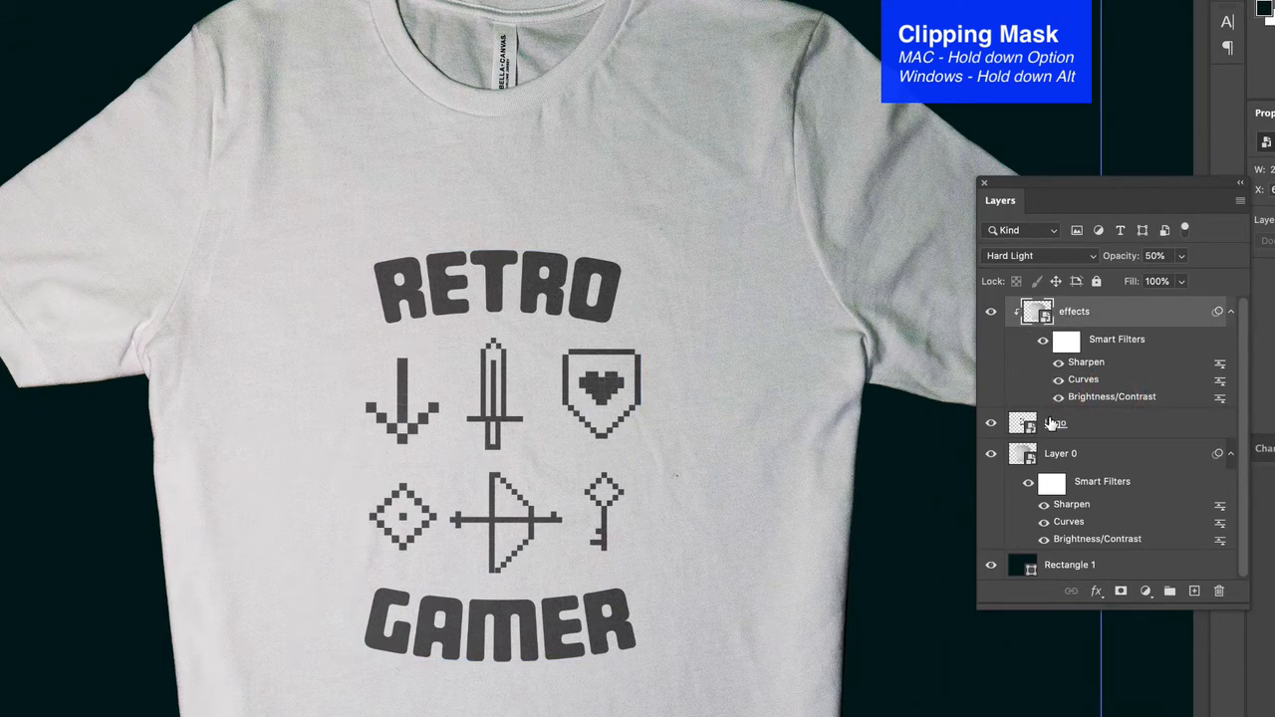
{"action": "left_click", "coordinate": [1052, 423]}
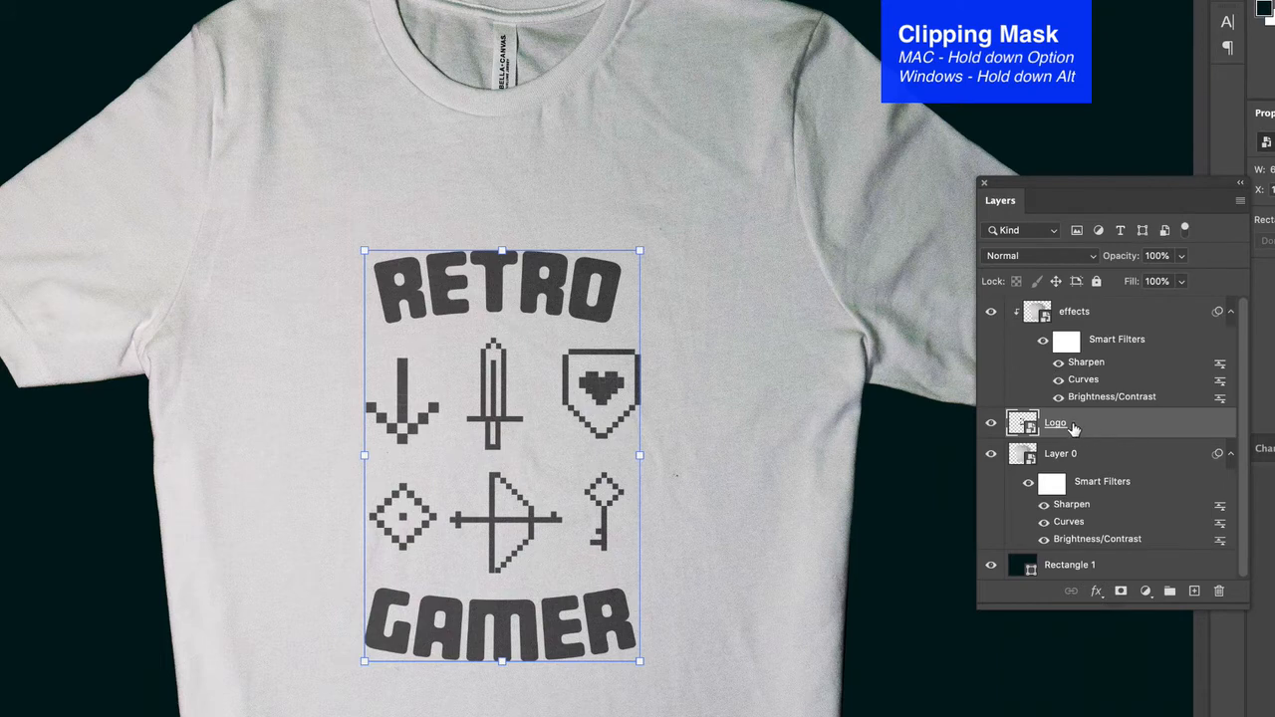
{"action": "left_click", "coordinate": [991, 312]}
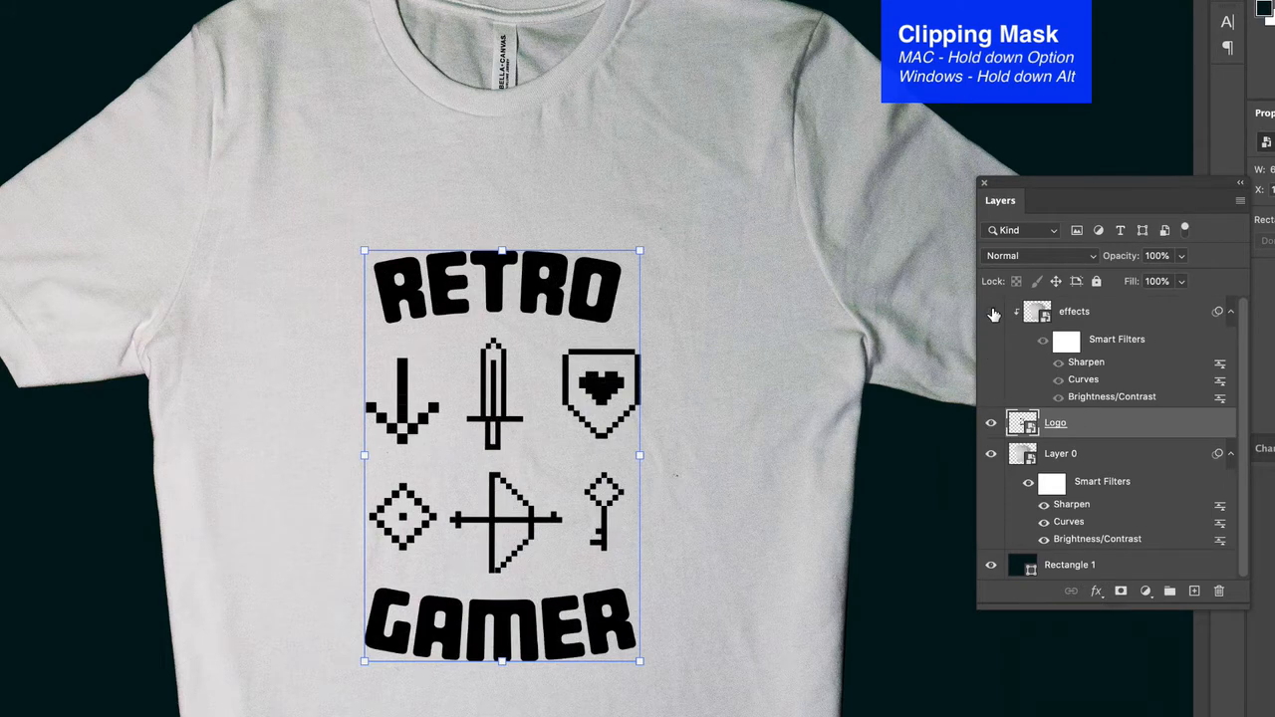
{"action": "left_click", "coordinate": [992, 313]}
{"action": "key", "text": "shift+Right"}
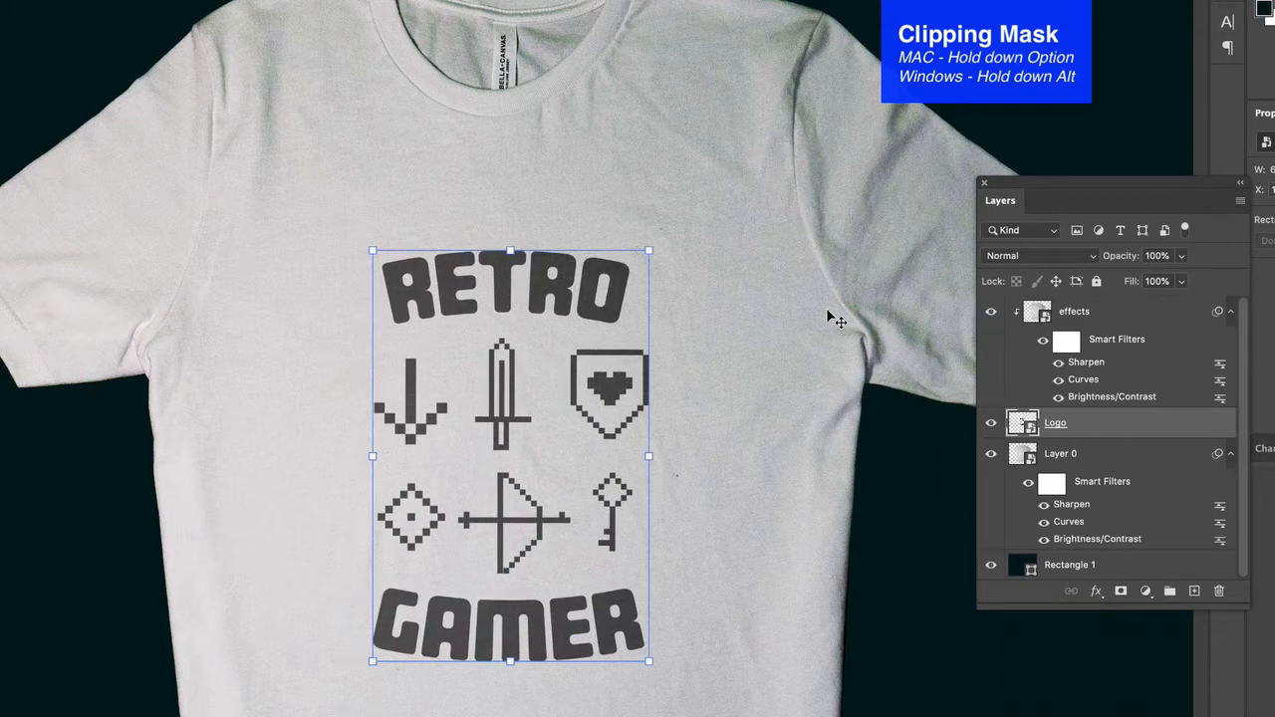
{"action": "left_click", "coordinate": [844, 318]}
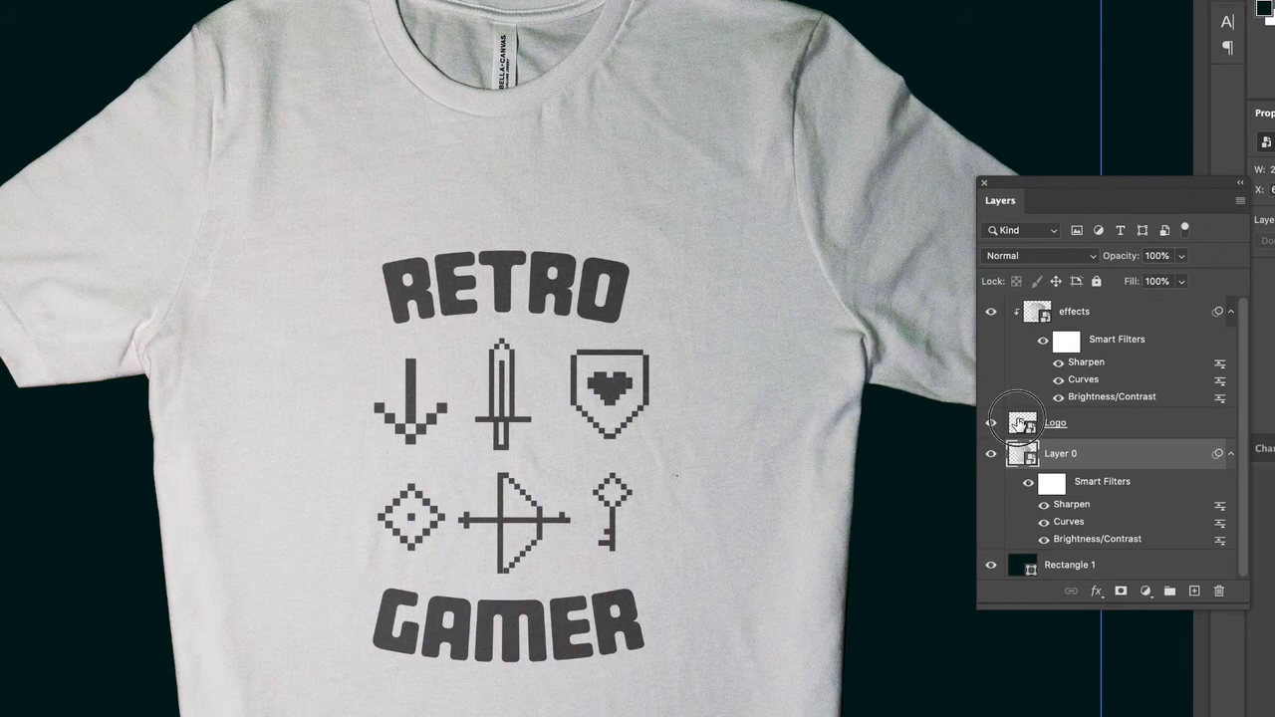
Open the Logo Smart Object's contents, apply a bright green Color Overlay to the artwork at 100% opacity, then save and close them
{"action": "double_click", "coordinate": [1017, 423]}
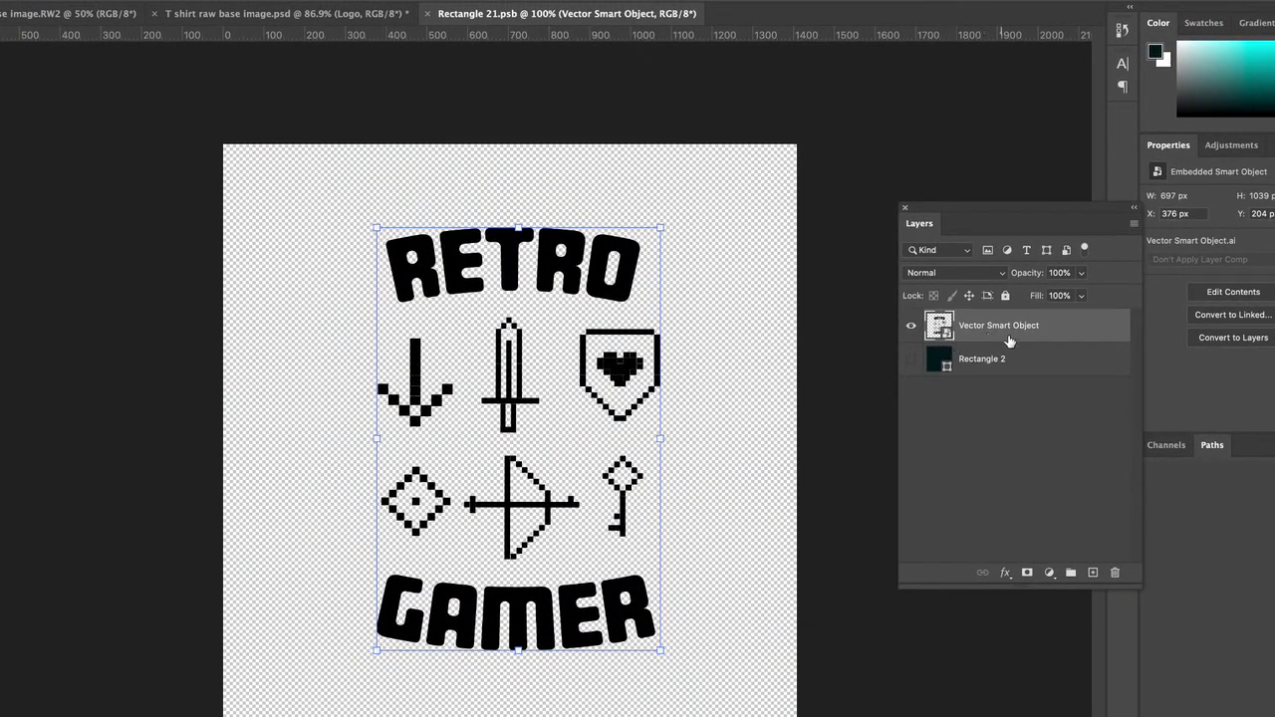
{"action": "double_click", "coordinate": [1069, 329]}
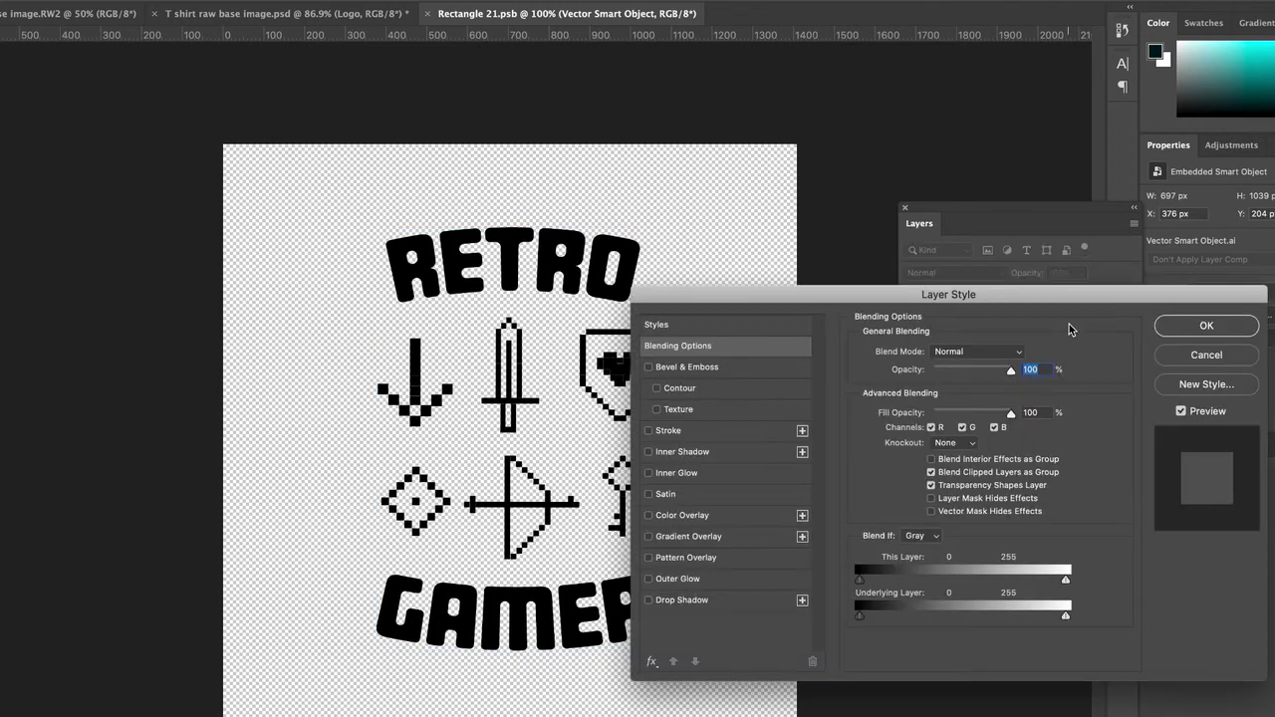
{"action": "left_click", "coordinate": [683, 515]}
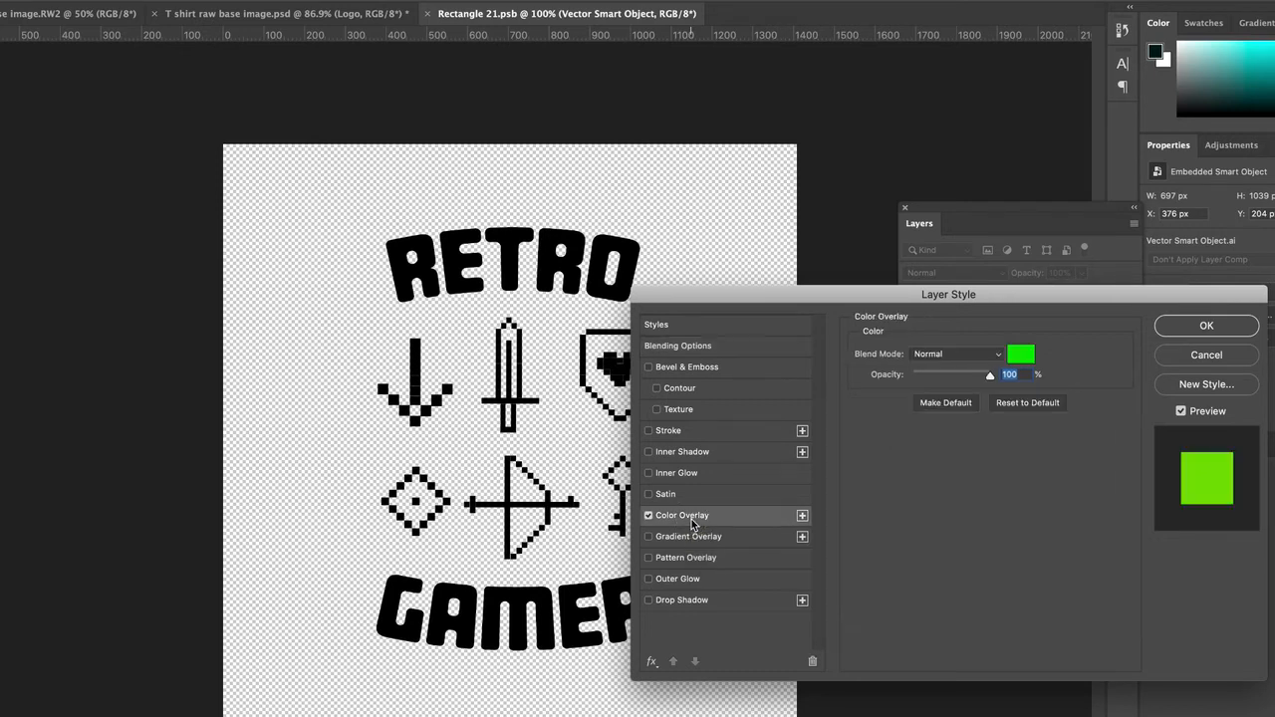
{"action": "left_click", "coordinate": [1188, 328]}
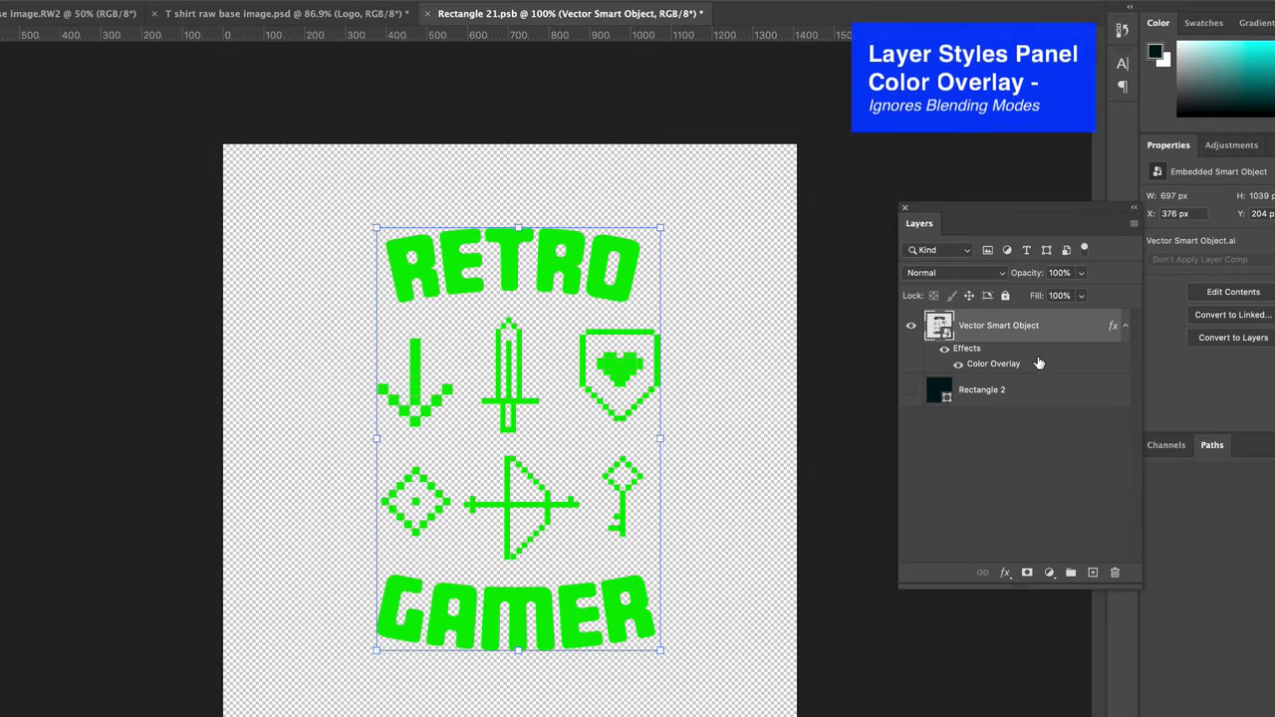
{"action": "left_click", "coordinate": [429, 13]}
{"action": "left_click", "coordinate": [744, 249]}
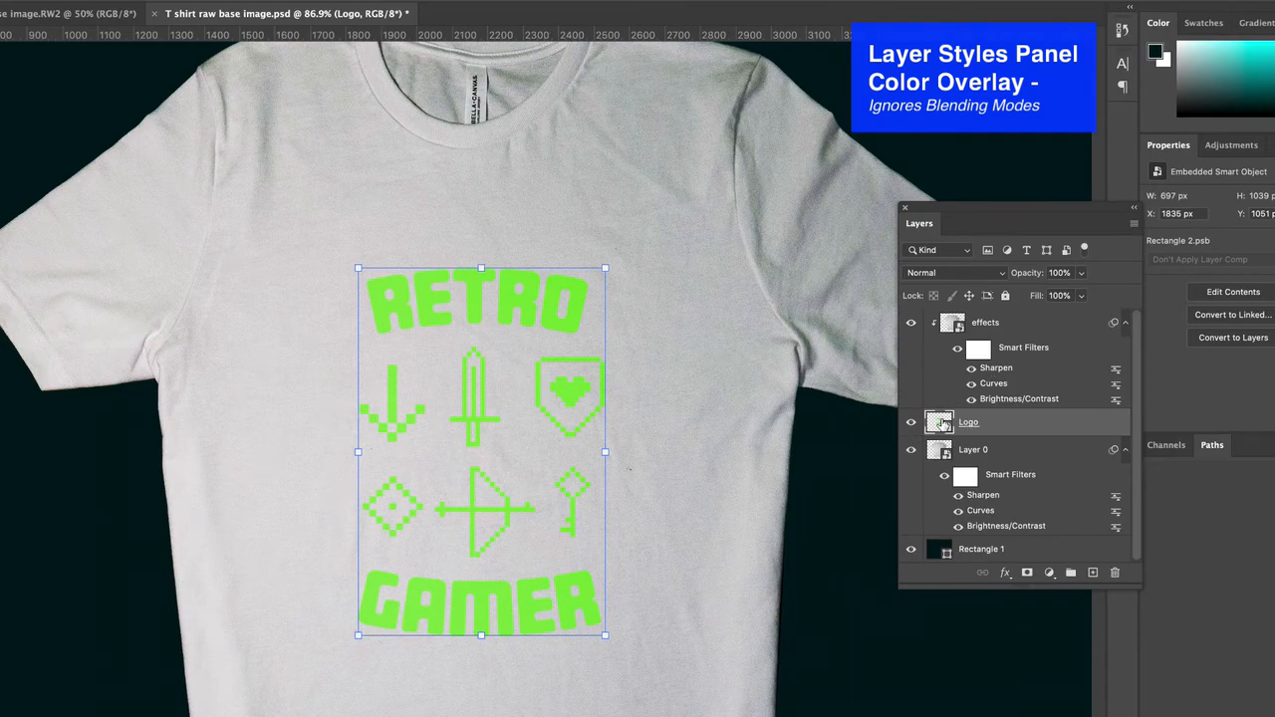
Reopen the Logo's contents, hide the Color Overlay, and draw a rectangle about 1007 × 1221 px over the artwork
{"action": "double_click", "coordinate": [941, 424]}
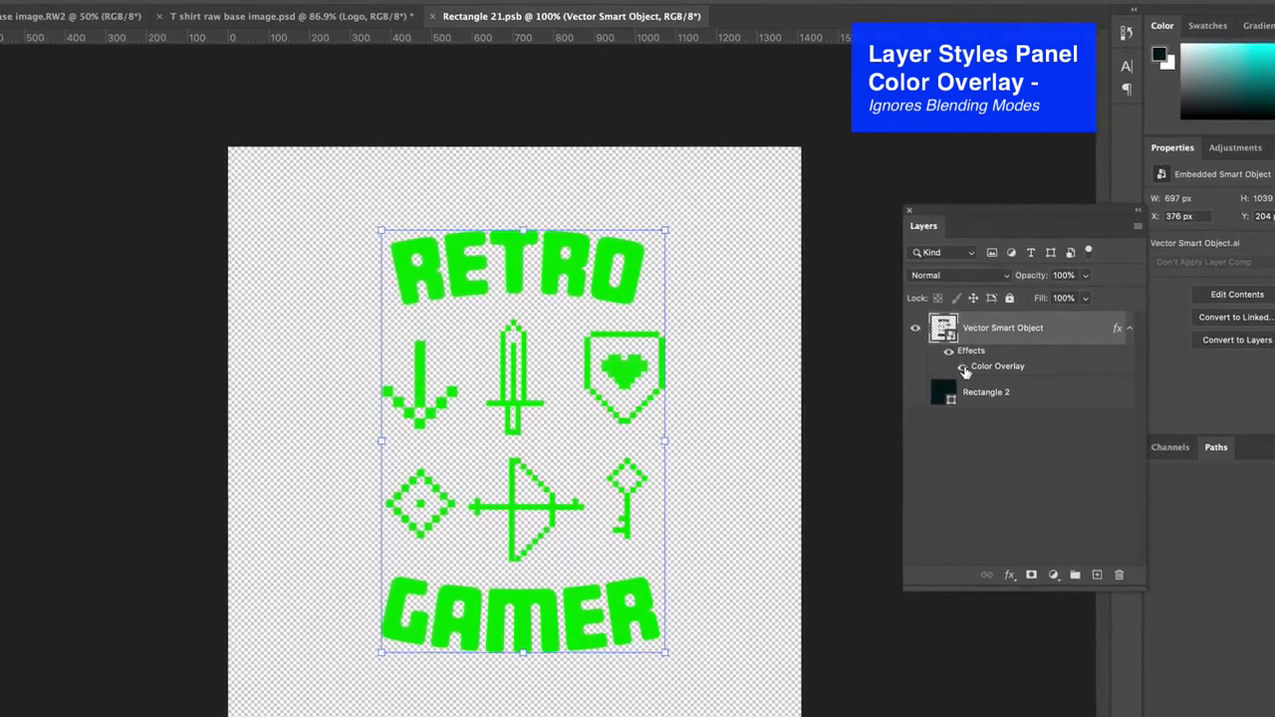
{"action": "left_click", "coordinate": [963, 371]}
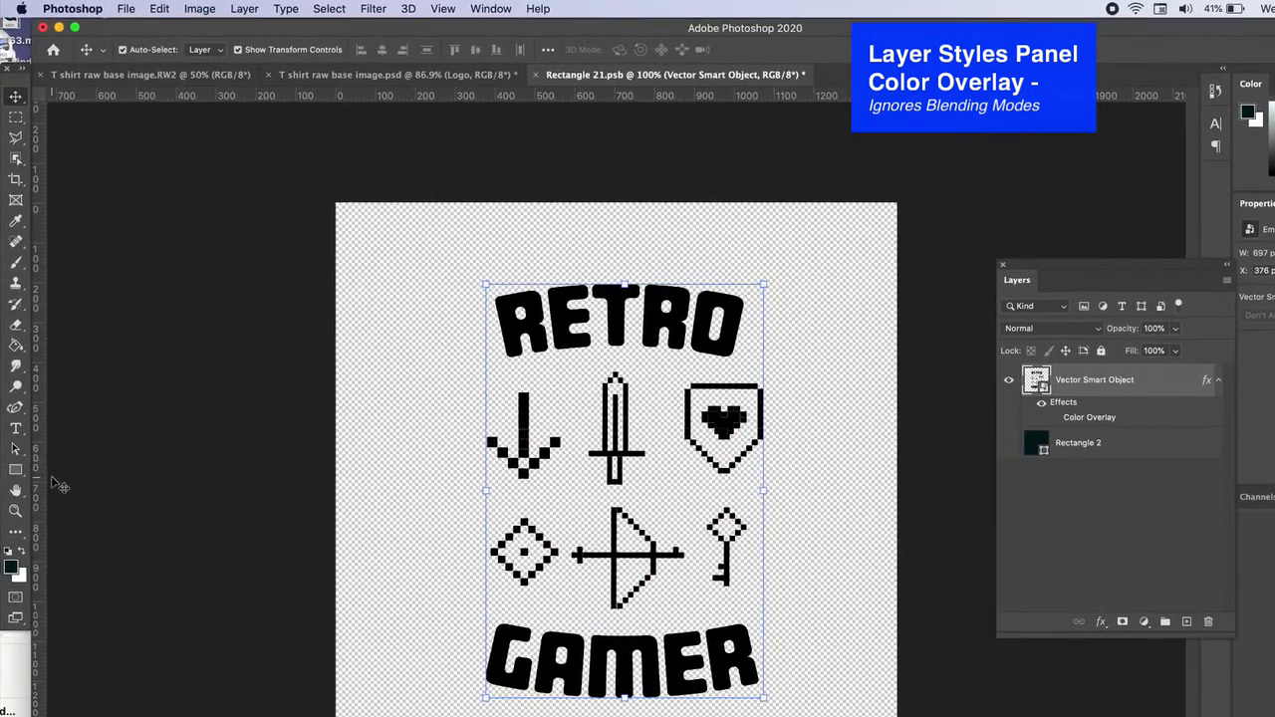
{"action": "left_click", "coordinate": [16, 470]}
{"action": "left_click", "coordinate": [82, 469]}
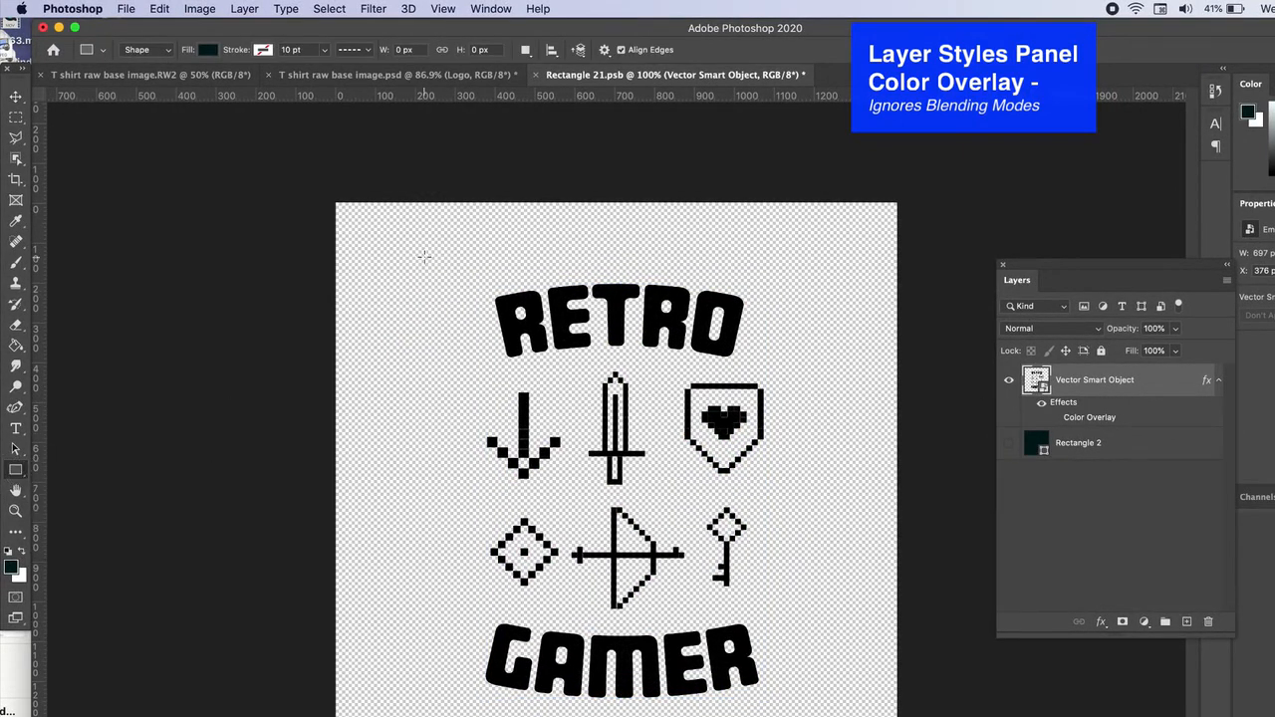
{"action": "left_click_drag", "start_coordinate": [424, 257], "coordinate": [825, 716]}
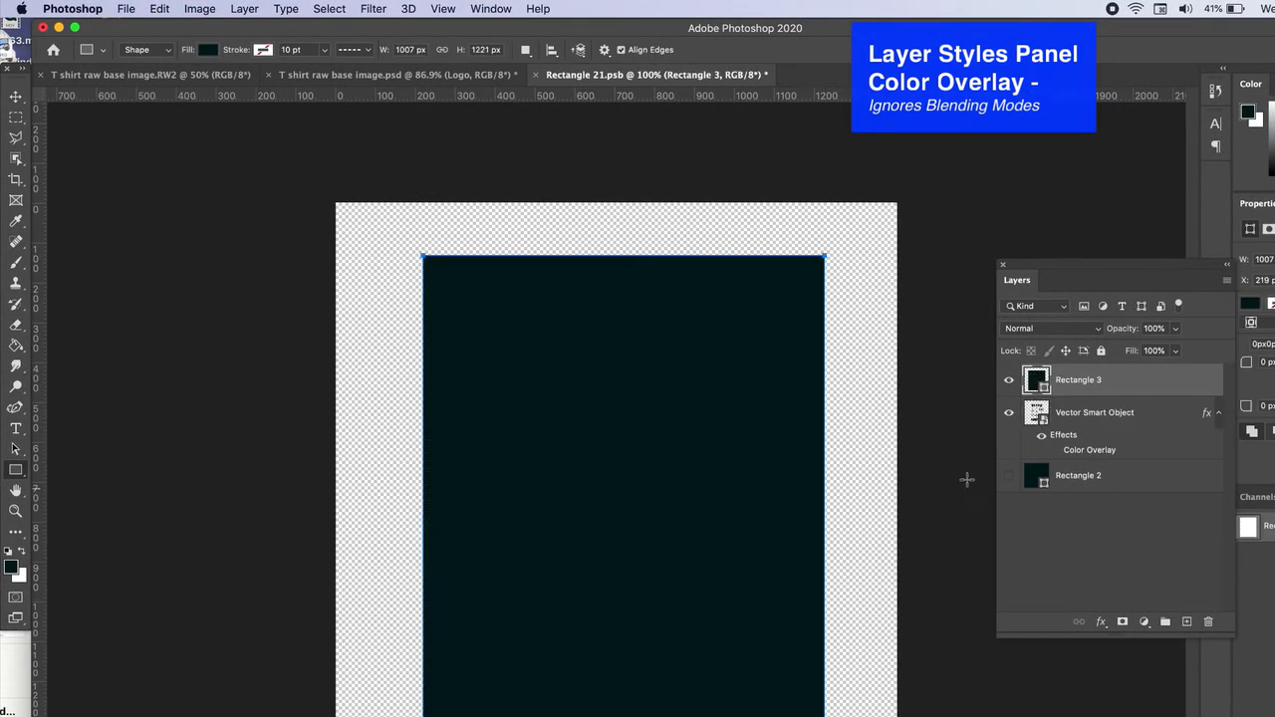
Fill the new rectangle with lime green and clip it to the Vector Smart Object layer
{"action": "double_click", "coordinate": [1032, 387]}
{"action": "left_click", "coordinate": [961, 508]}
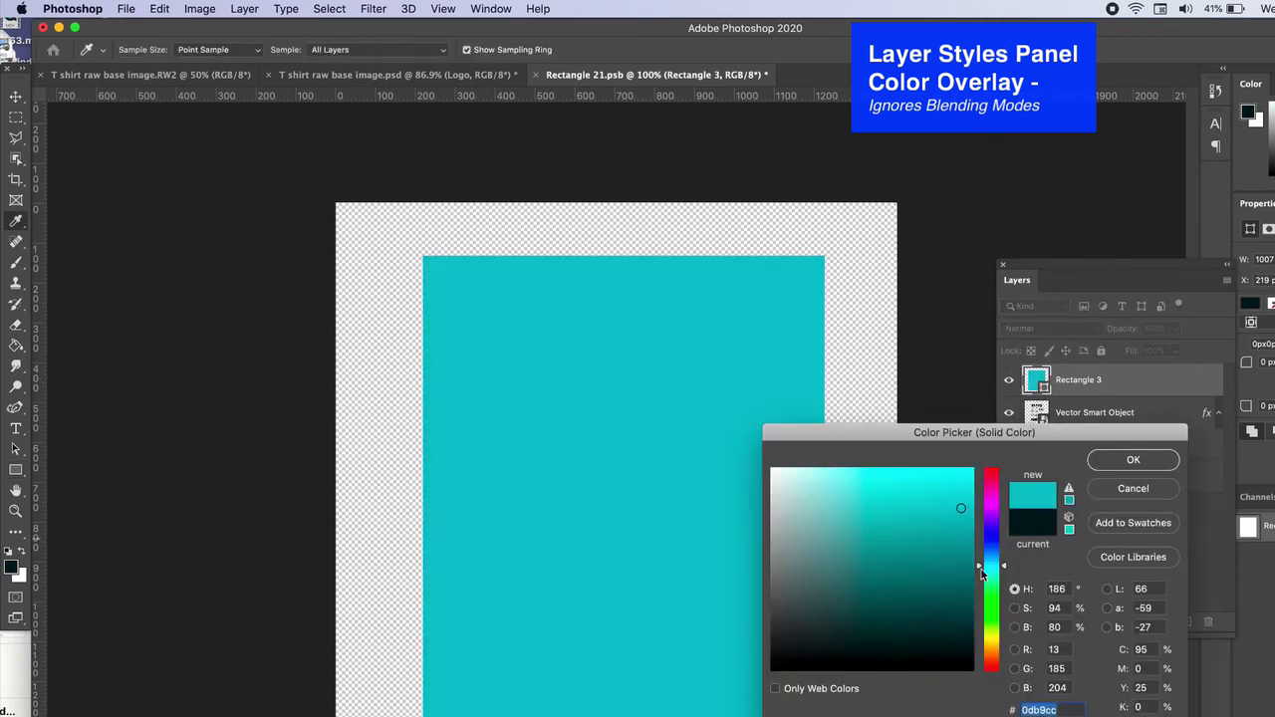
{"action": "left_click", "coordinate": [993, 650]}
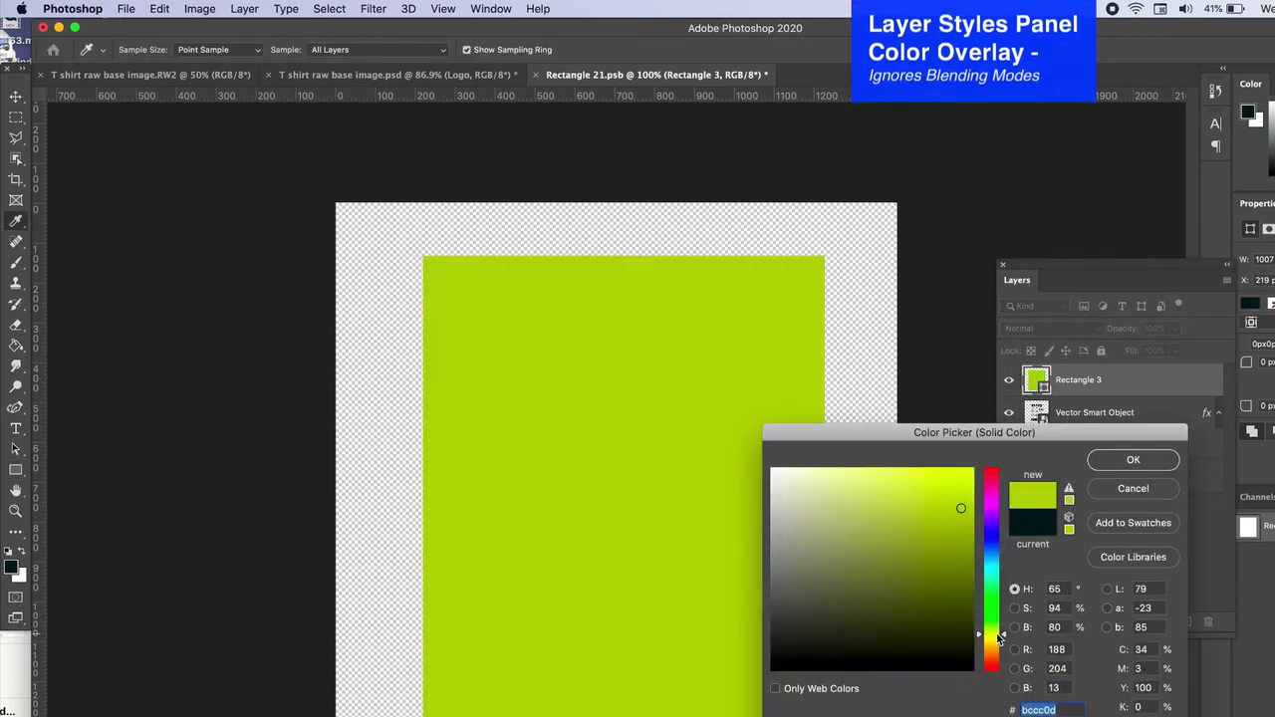
{"action": "left_click", "coordinate": [1133, 459]}
{"action": "left_click_drag", "start_coordinate": [1078, 386], "coordinate": [1076, 388]}
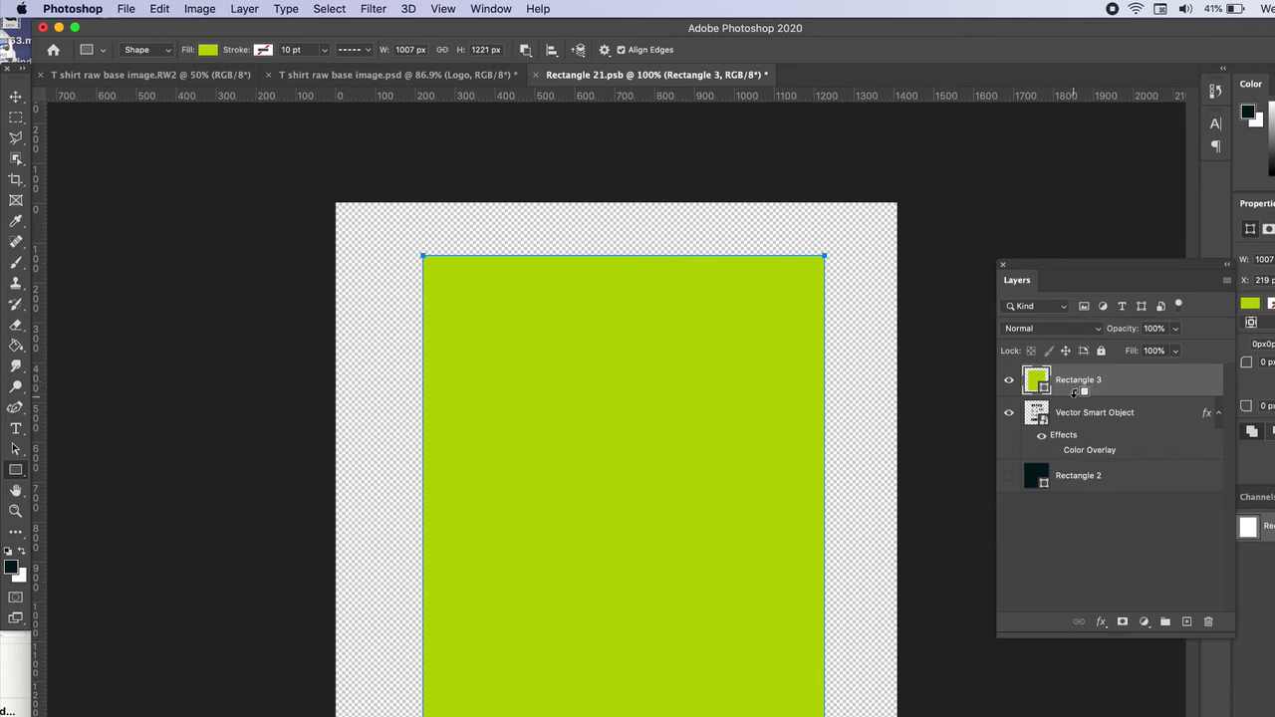
{"action": "left_click", "coordinate": [1069, 395], "text": "alt"}
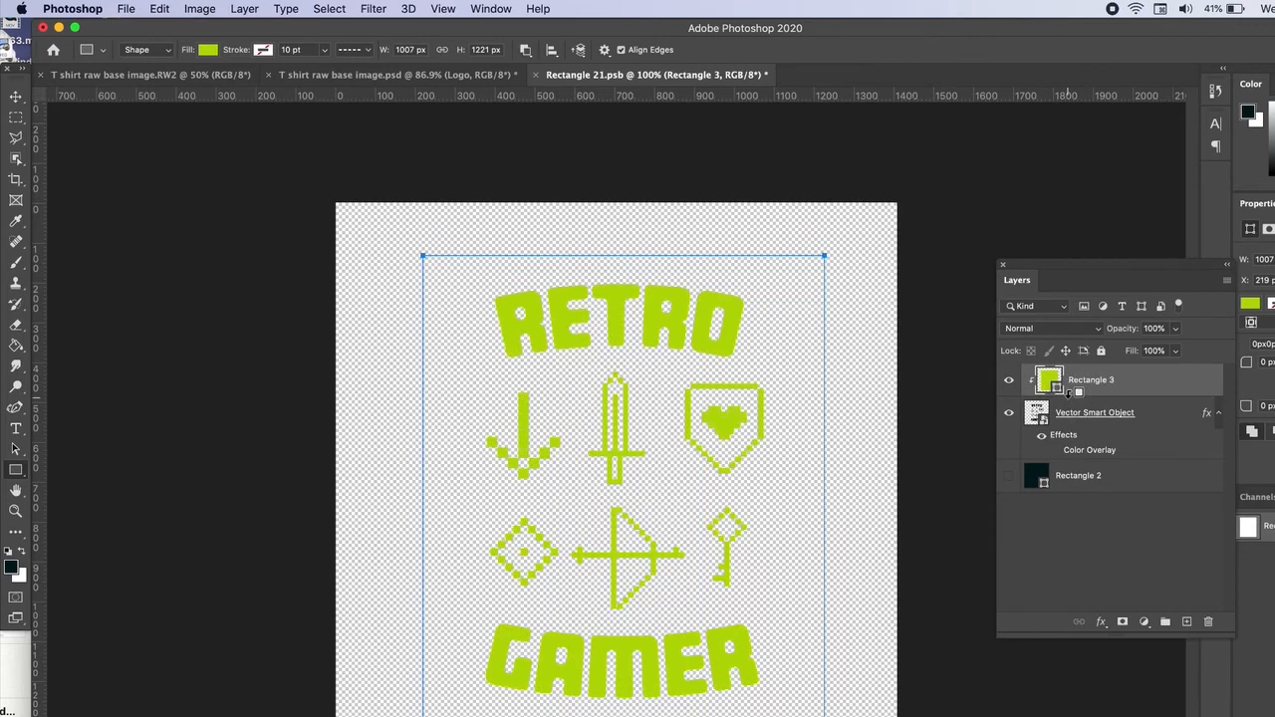
Save and close the Smart Object's contents and view the recoloured logo on the whole shirt
{"action": "left_click", "coordinate": [537, 74]}
{"action": "left_click", "coordinate": [847, 305]}
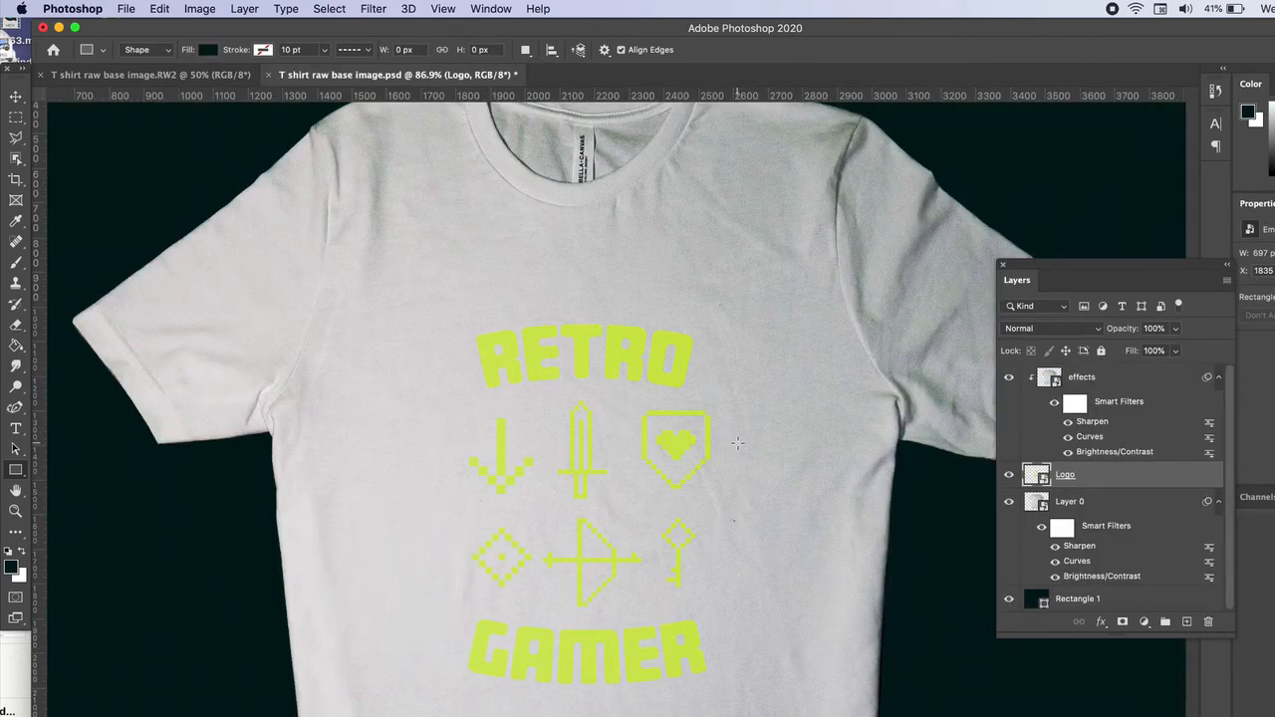
{"action": "scroll", "coordinate": [662, 508], "scroll_direction": "down", "scroll_amount": 5}
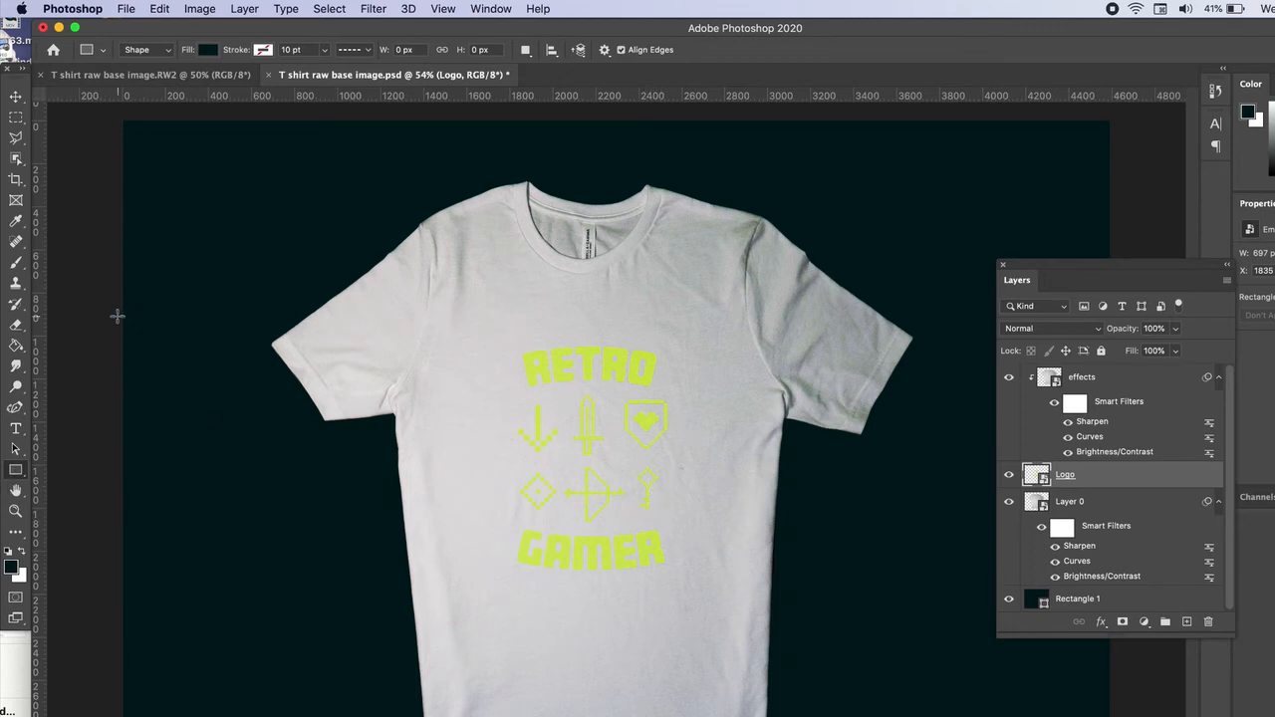
Draw a rectangle about 3473 × 3254 px over the shirt, filled blue and placed between the Logo and Layer 0
{"action": "left_click", "coordinate": [216, 142]}
{"action": "left_click_drag", "start_coordinate": [216, 142], "coordinate": [963, 716]}
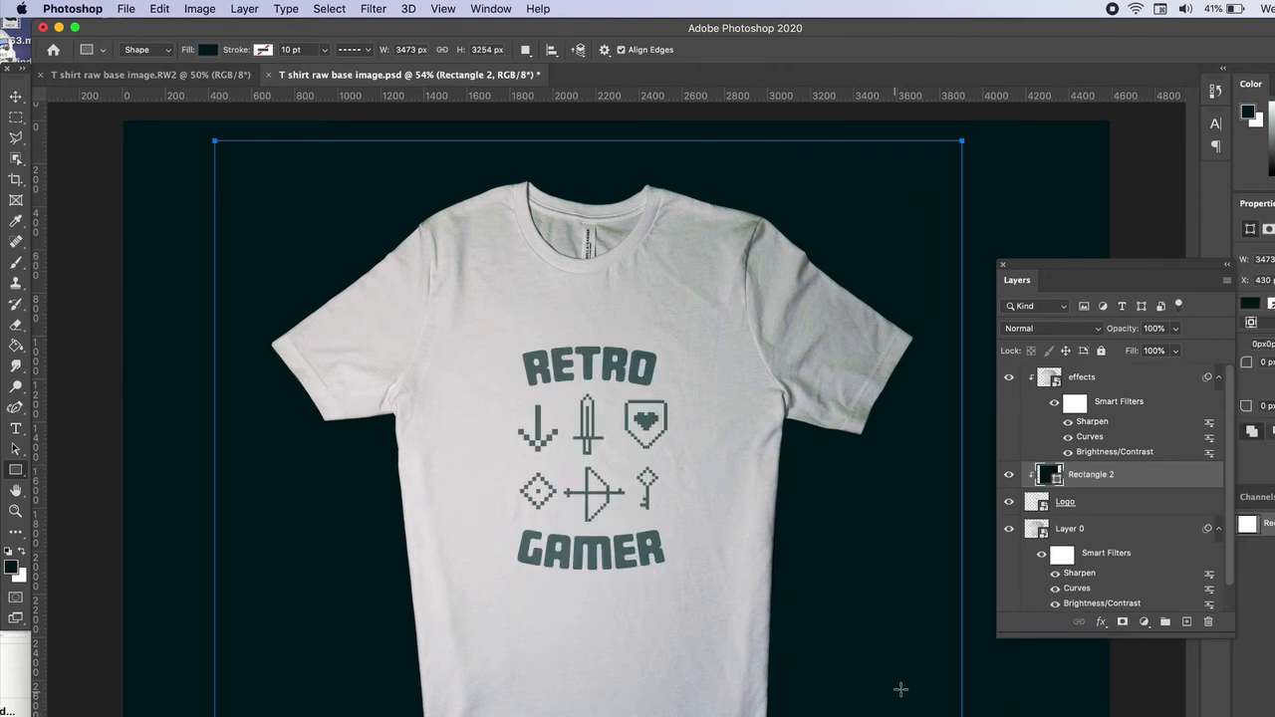
{"action": "left_click", "coordinate": [1115, 481]}
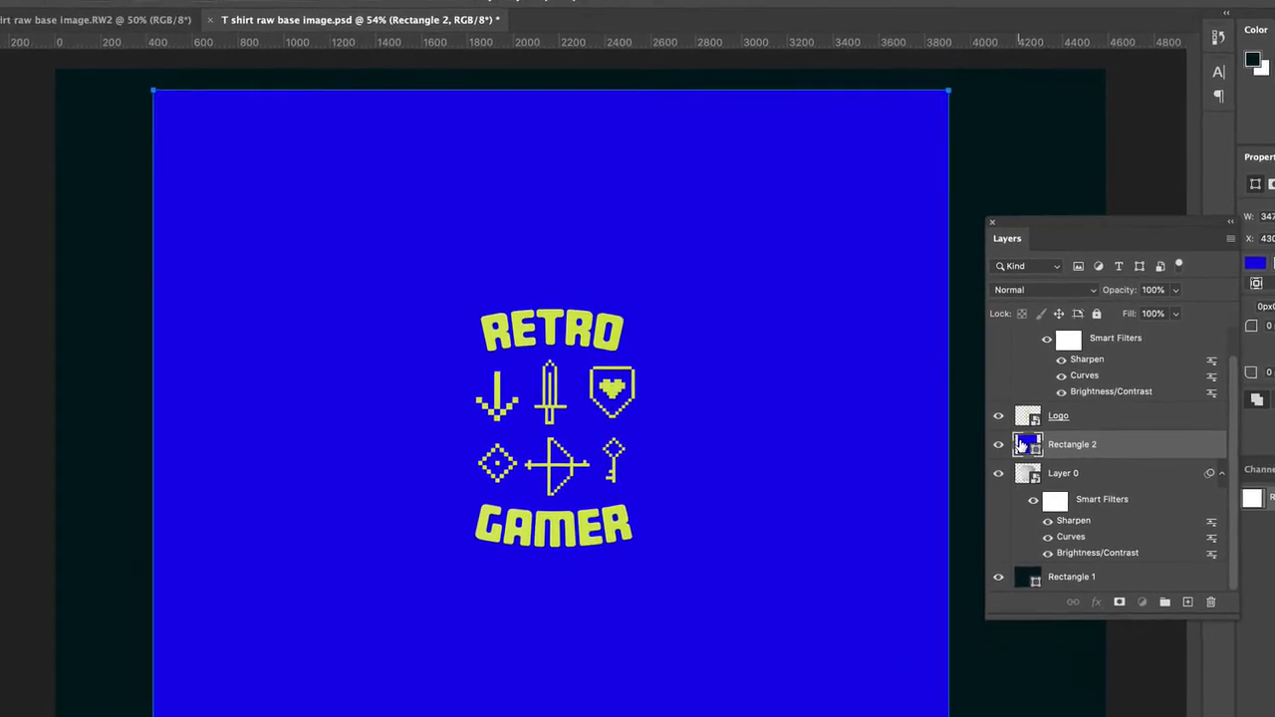
{"action": "left_click", "coordinate": [1076, 465]}
Rename the blue rectangle layer "tshirt color"
{"action": "double_click", "coordinate": [1058, 382]}
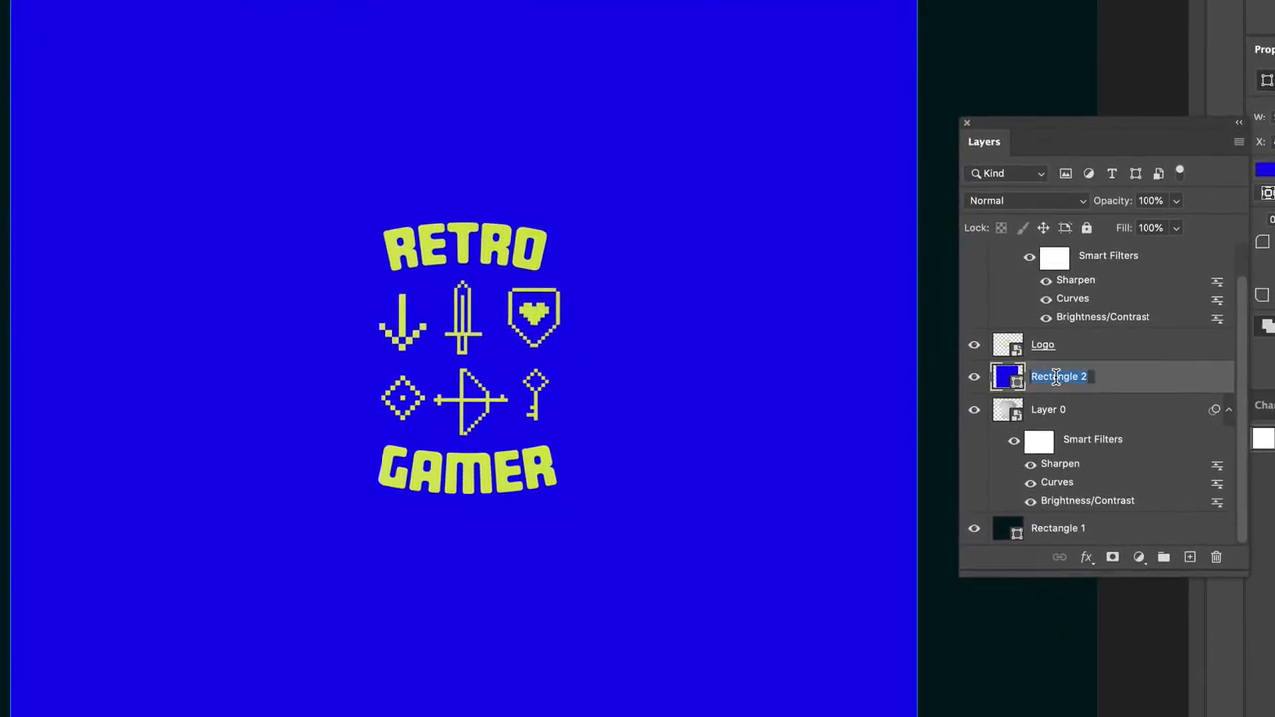
{"action": "type", "text": "tshirt color"}
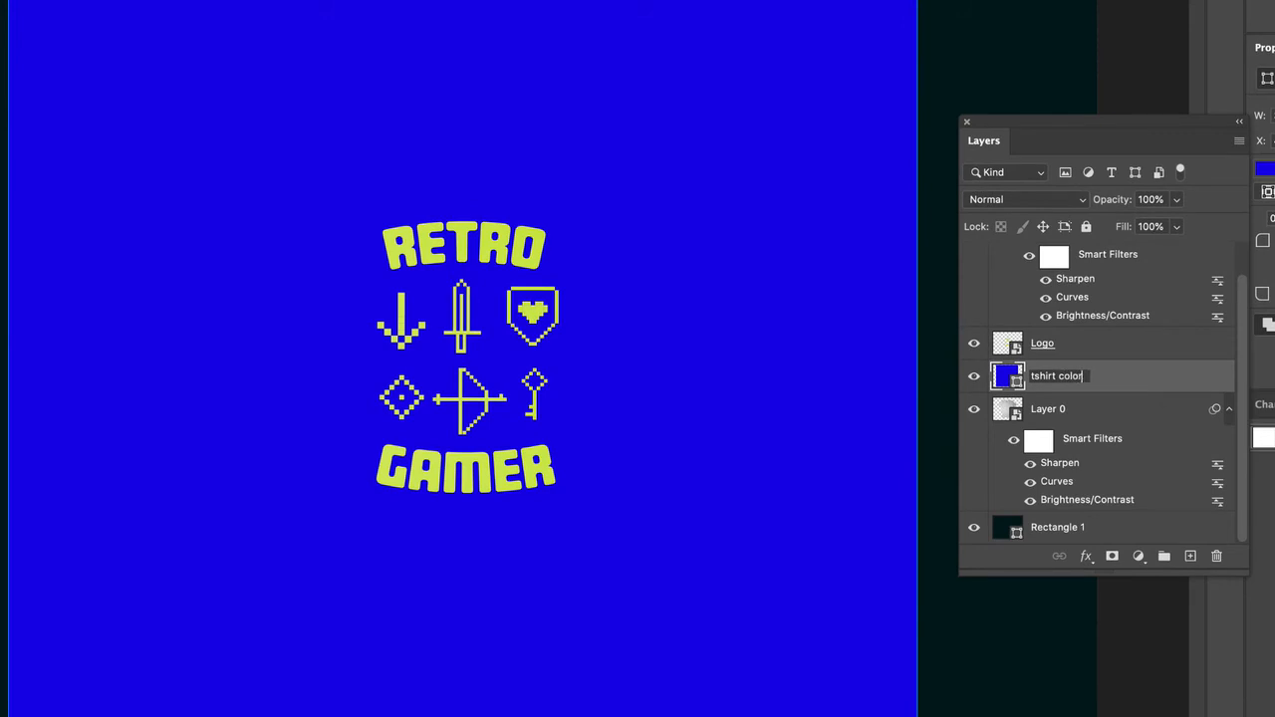
{"action": "key", "text": "Return"}
Rename Layer 0 "base layer" and clip the "tshirt color" layer to it
{"action": "double_click", "coordinate": [1046, 409]}
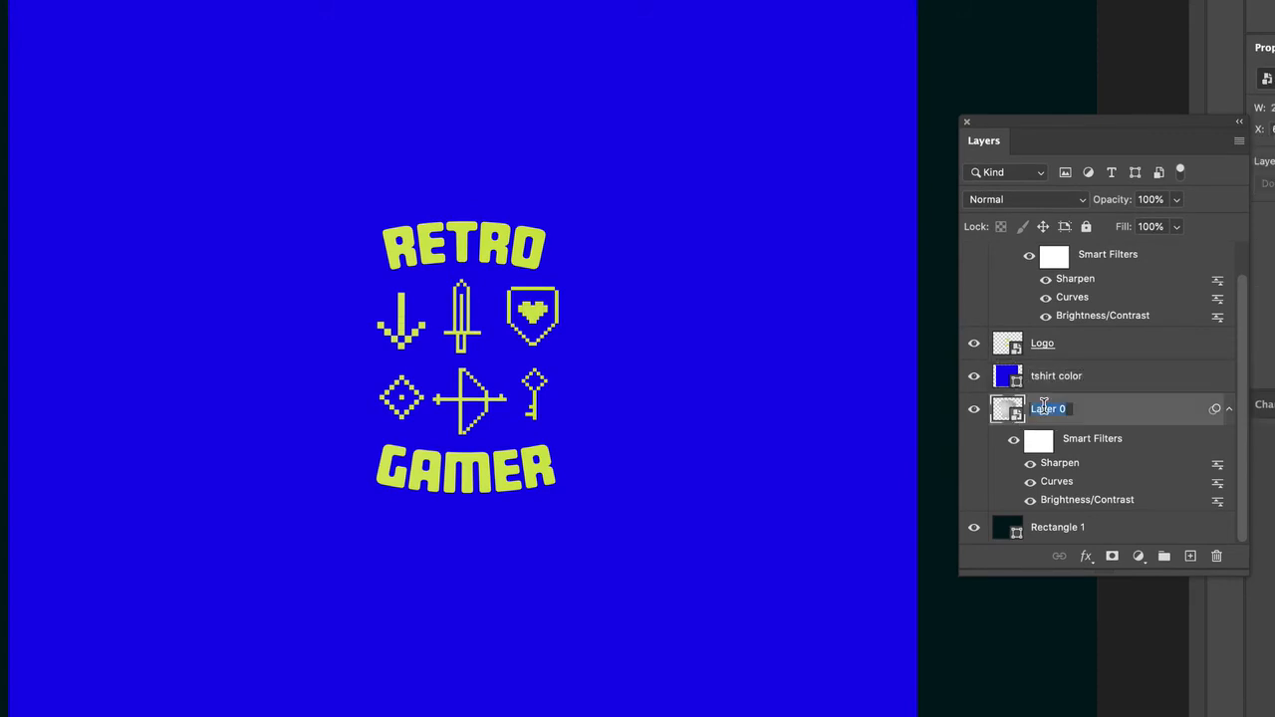
{"action": "type", "text": "base layer"}
{"action": "key", "text": "Return"}
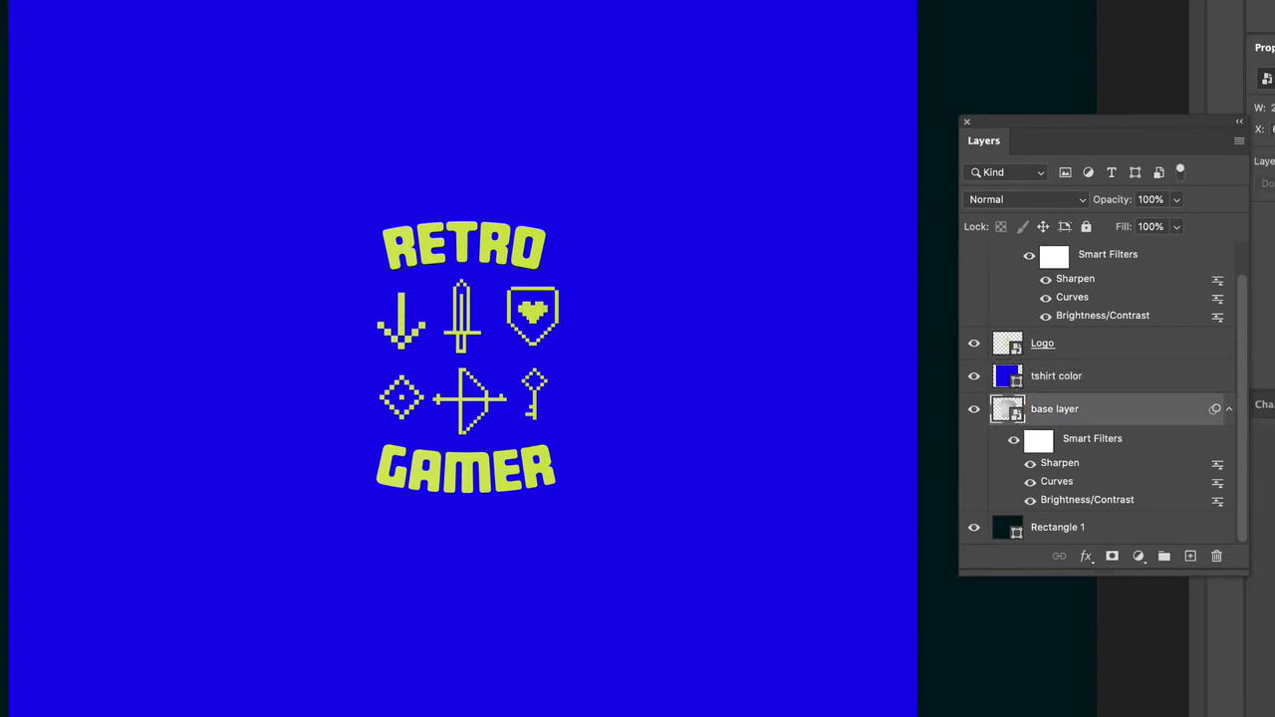
{"action": "left_click", "coordinate": [1055, 385], "text": "alt"}
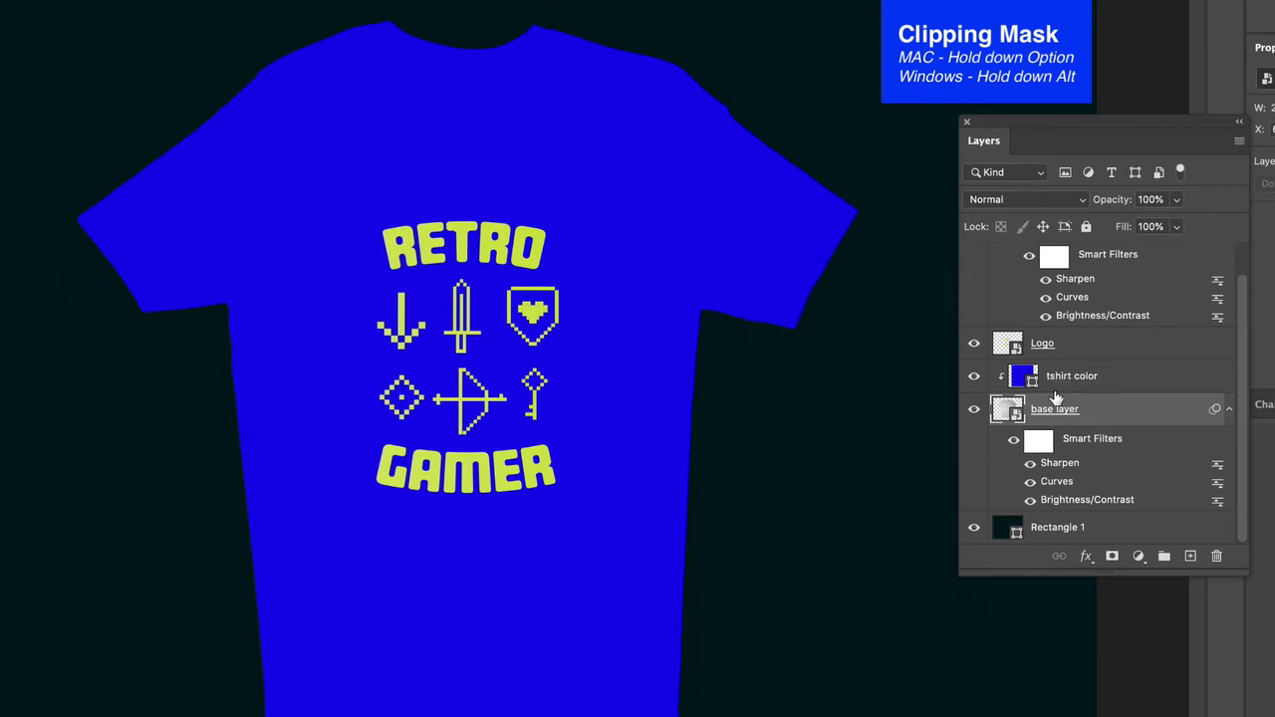
Set the "tshirt color" layer's blending mode to Linear Burn
{"action": "left_click", "coordinate": [1056, 389]}
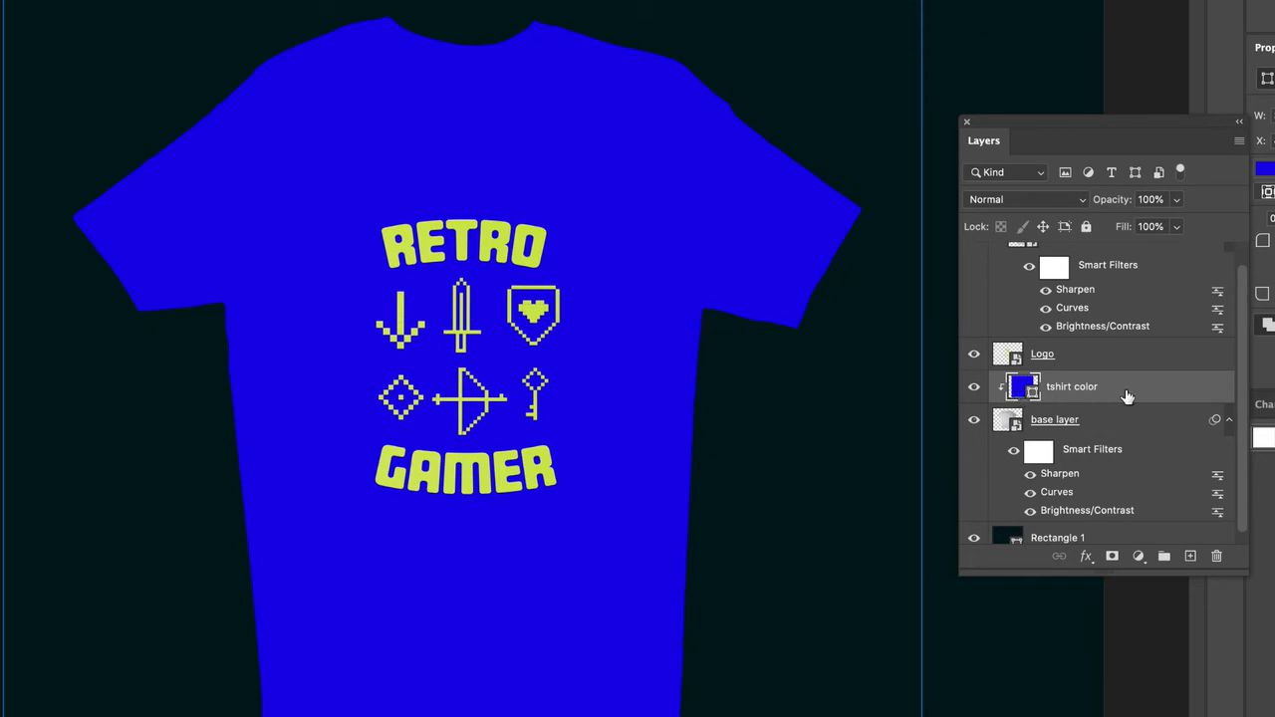
{"action": "left_click", "coordinate": [1061, 204]}
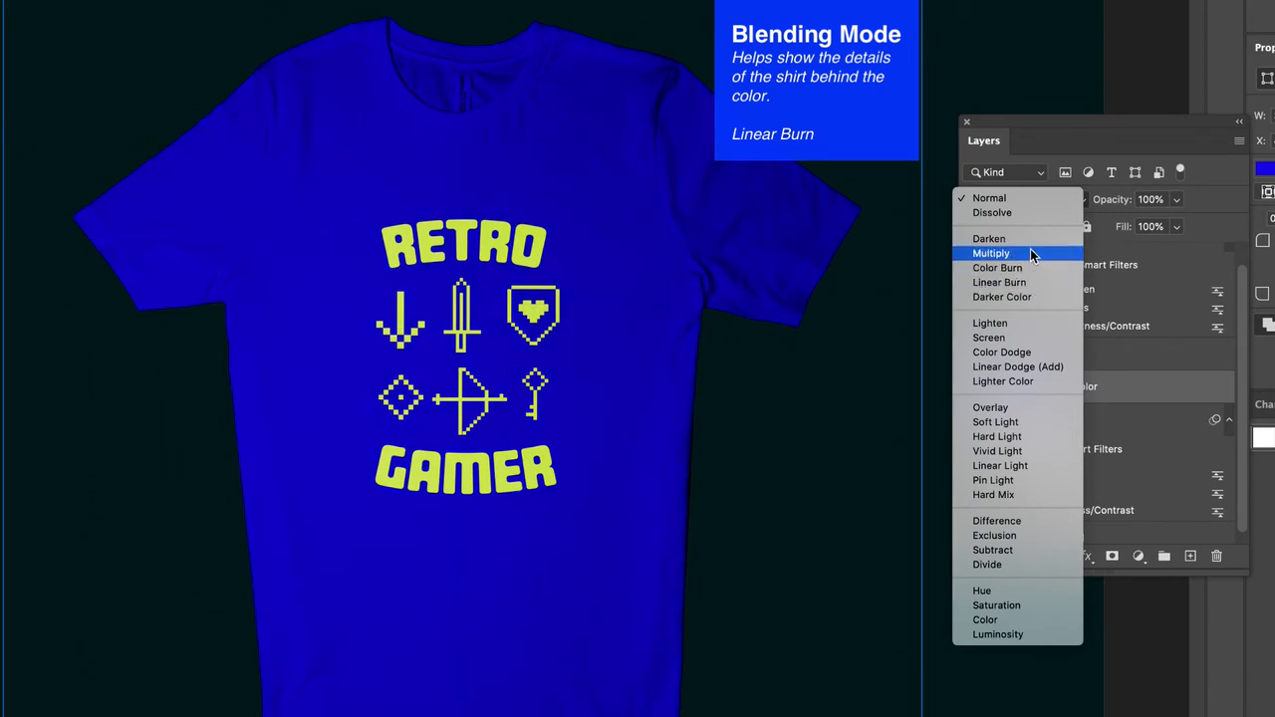
{"action": "left_click", "coordinate": [1034, 282]}
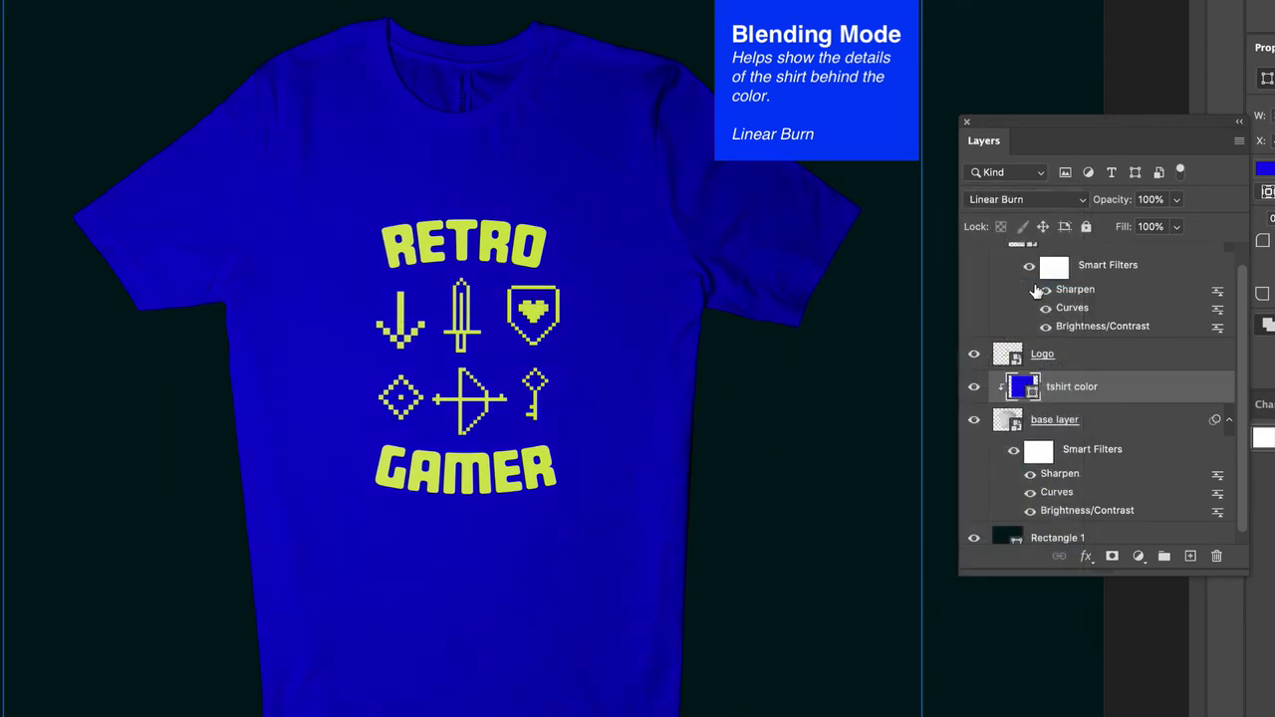
Change the "tshirt color" layer's fill from blue to orange
{"action": "double_click", "coordinate": [1023, 386]}
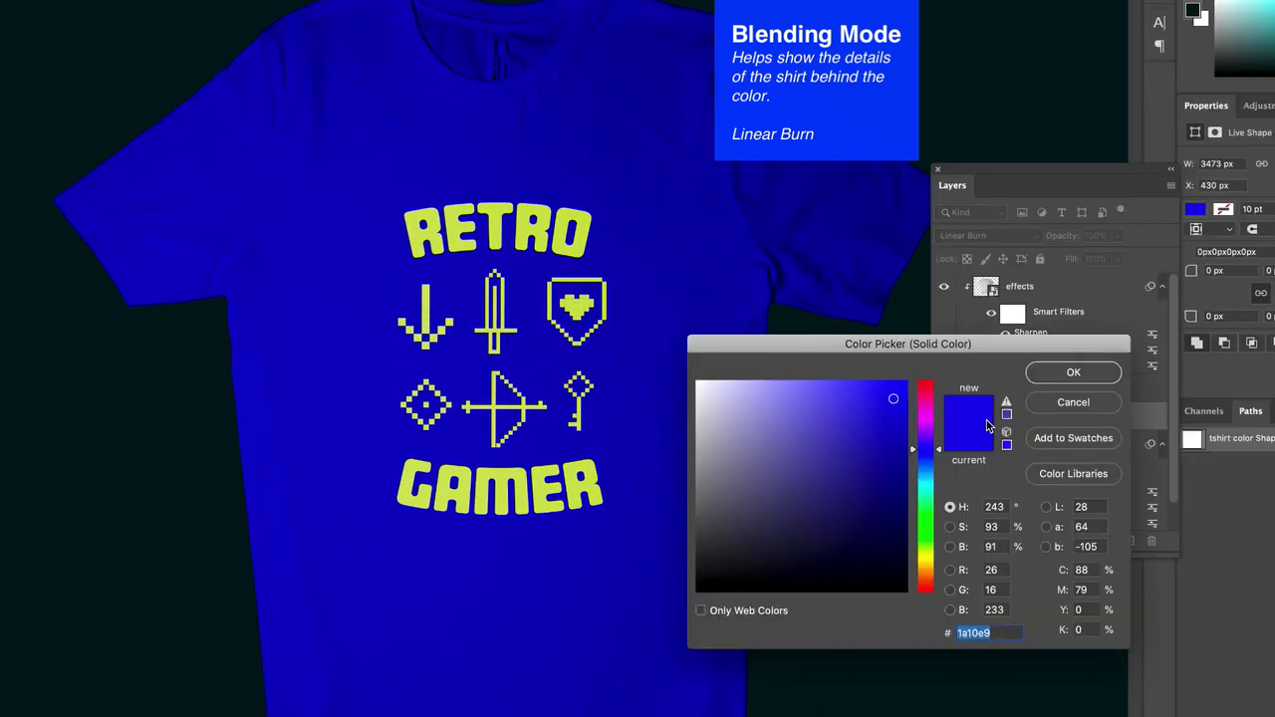
{"action": "left_click", "coordinate": [913, 403]}
{"action": "left_click_drag", "start_coordinate": [944, 423], "coordinate": [935, 588]}
{"action": "key", "text": "Return"}
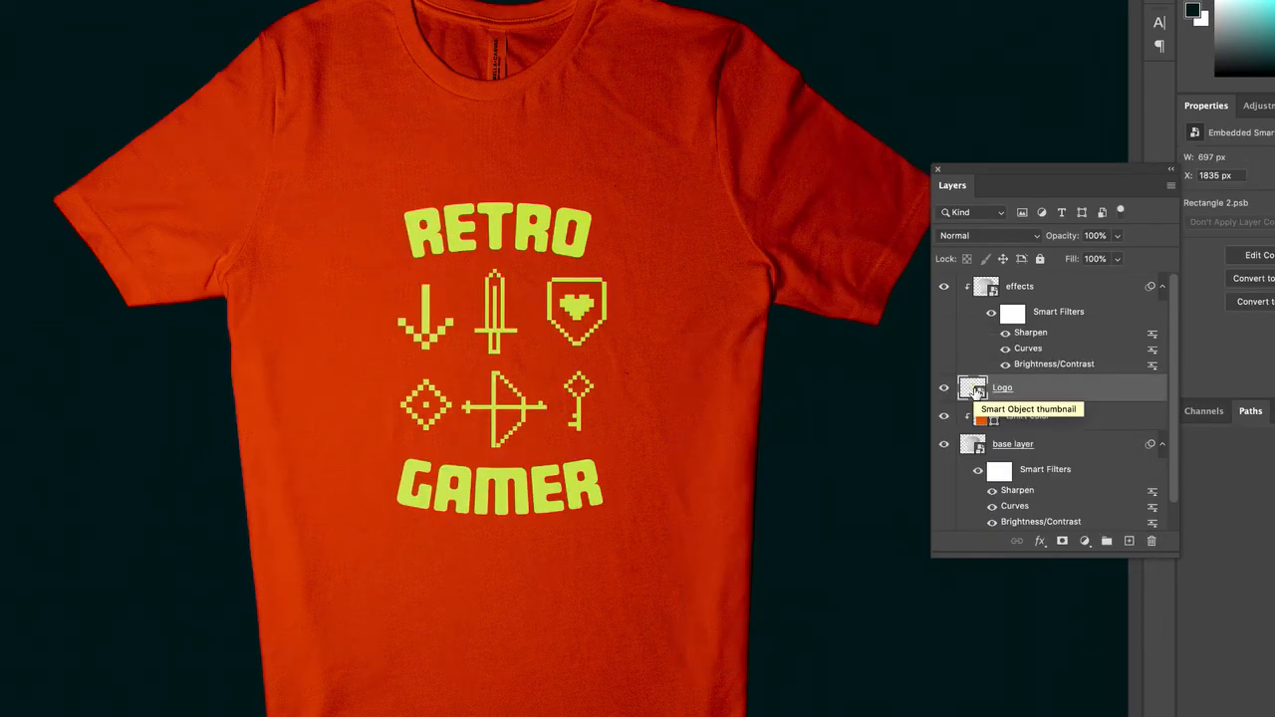
Recolour the Logo Smart Object's Rectangle 3 to a lighter yellow-lime, then save and return to the shirt mockup
{"action": "double_click", "coordinate": [977, 390]}
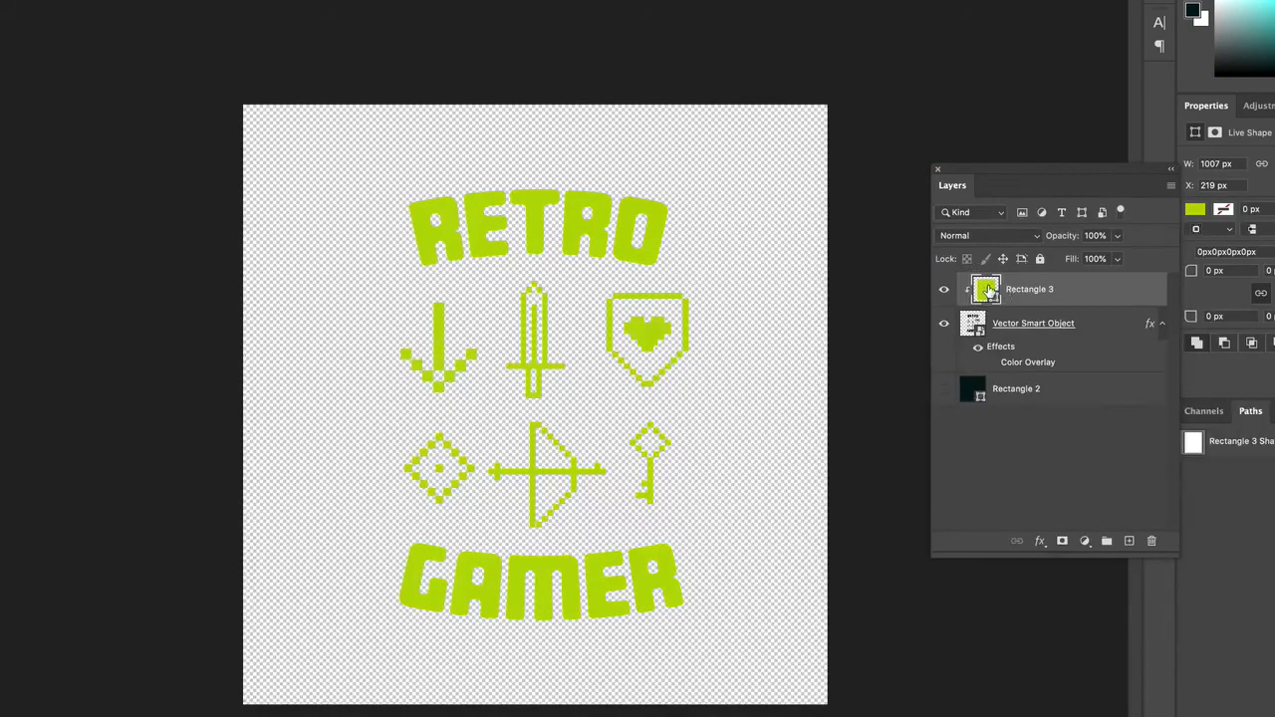
{"action": "double_click", "coordinate": [987, 289]}
{"action": "left_click", "coordinate": [878, 400]}
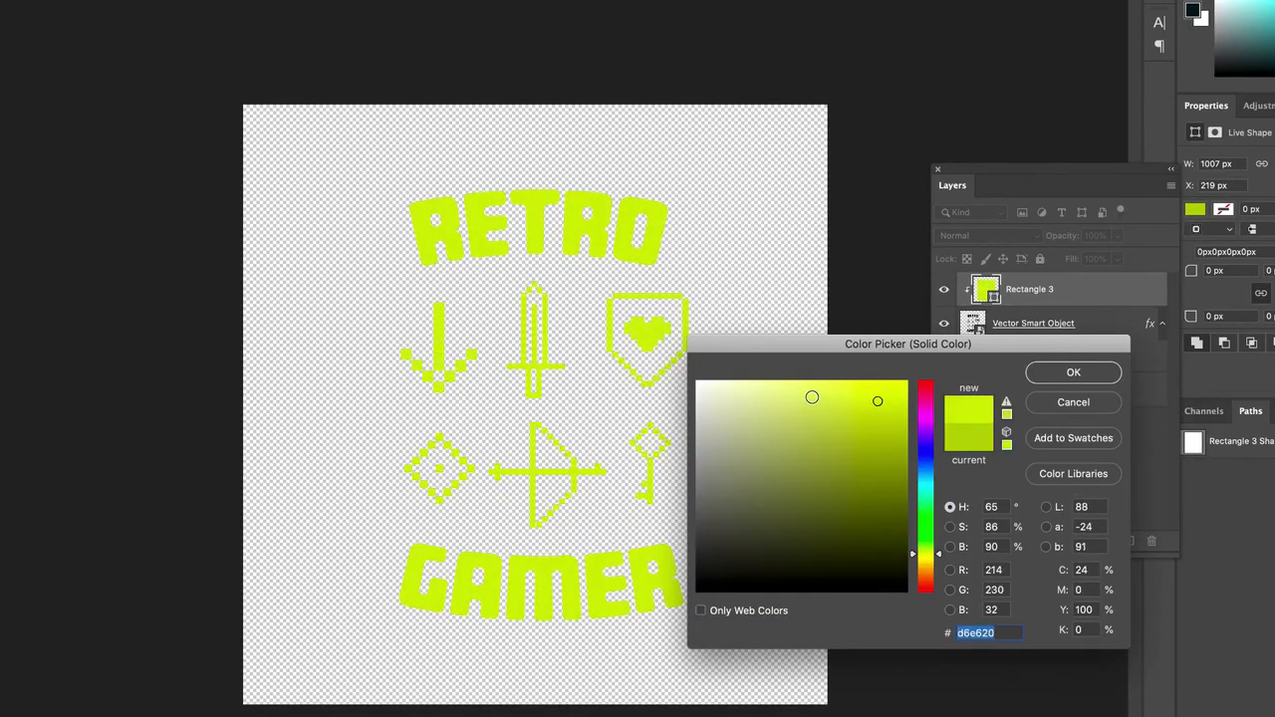
{"action": "mouse_move", "coordinate": [812, 398]}
{"action": "left_mouse_down"}
{"action": "mouse_move", "coordinate": [694, 379]}
{"action": "mouse_move", "coordinate": [768, 405]}
{"action": "left_mouse_up"}
{"action": "left_click", "coordinate": [840, 415]}
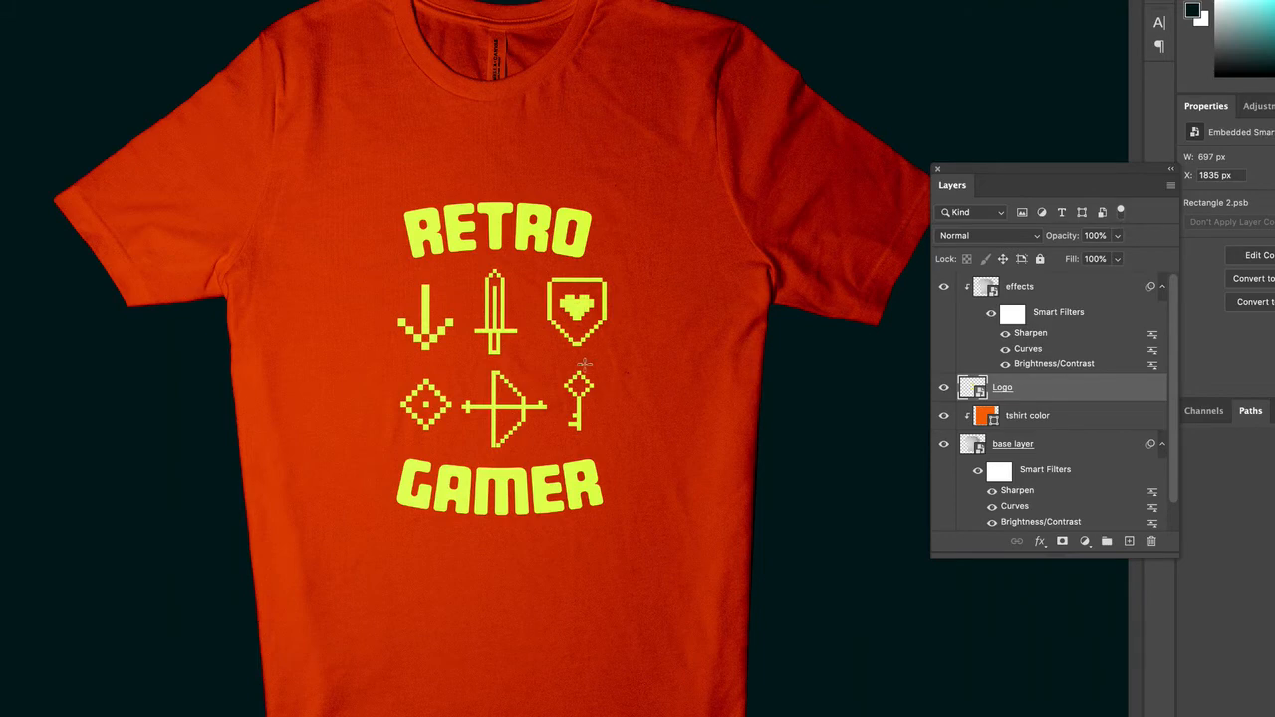
Examine the recoloured logo, the collar and the neck label up close for fabric detail
{"action": "scroll", "coordinate": [586, 368], "scroll_direction": "up", "scroll_amount": 2}
{"action": "scroll", "coordinate": [583, 371], "scroll_direction": "up", "scroll_amount": 4}
{"action": "scroll", "coordinate": [583, 371], "scroll_direction": "up", "scroll_amount": 8}
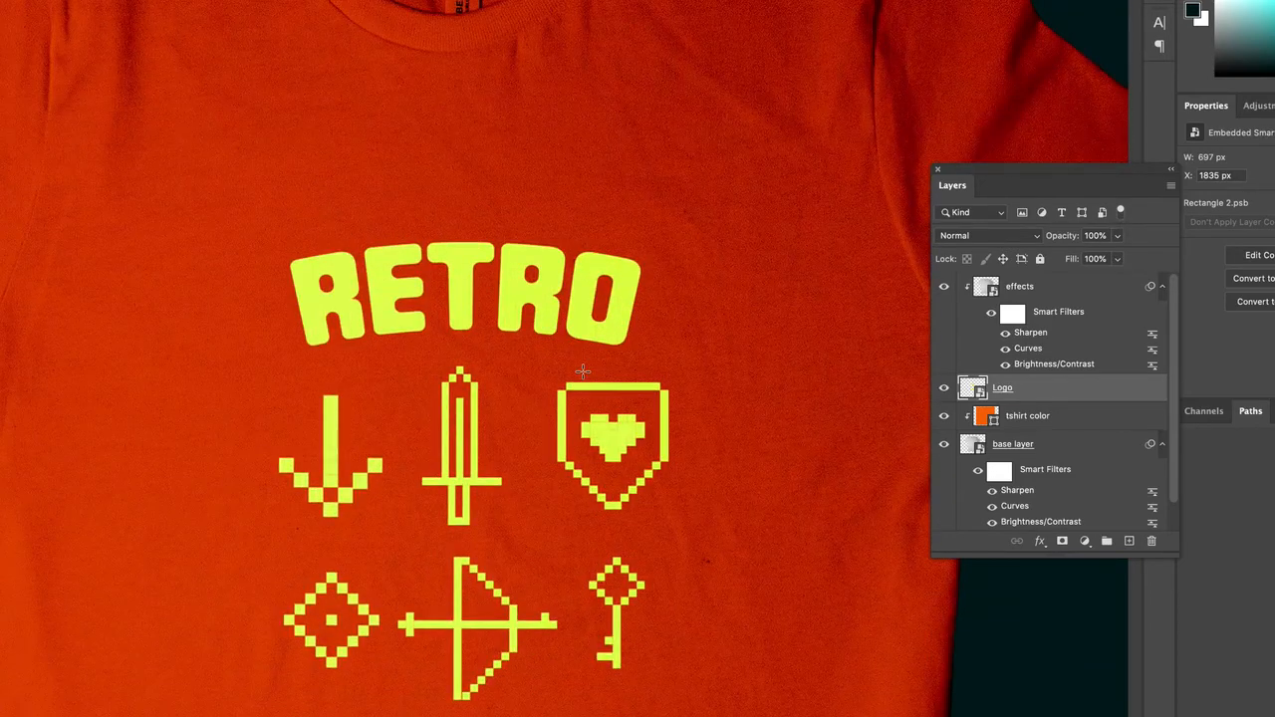
{"action": "scroll", "coordinate": [478, 334], "scroll_direction": "up", "scroll_amount": 4}
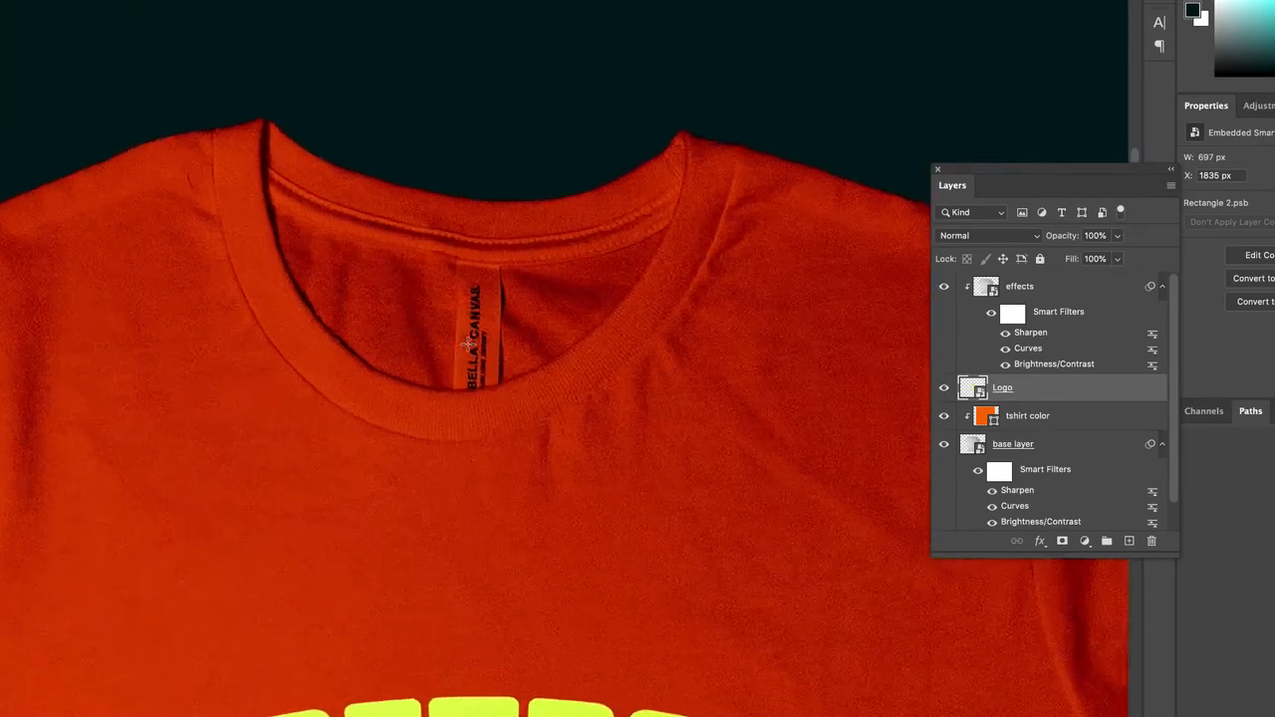
{"action": "scroll", "coordinate": [444, 267], "scroll_direction": "up", "scroll_amount": 4}
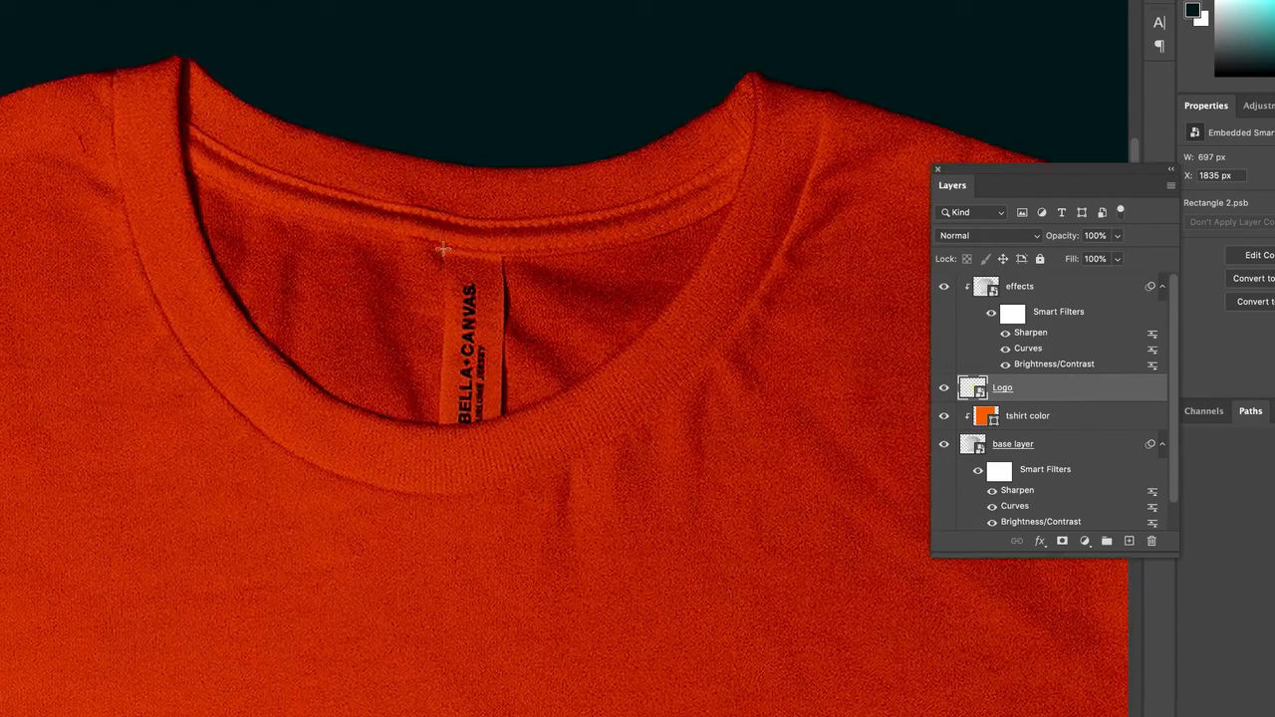
{"action": "scroll", "coordinate": [464, 352], "scroll_direction": "up", "scroll_amount": 4}
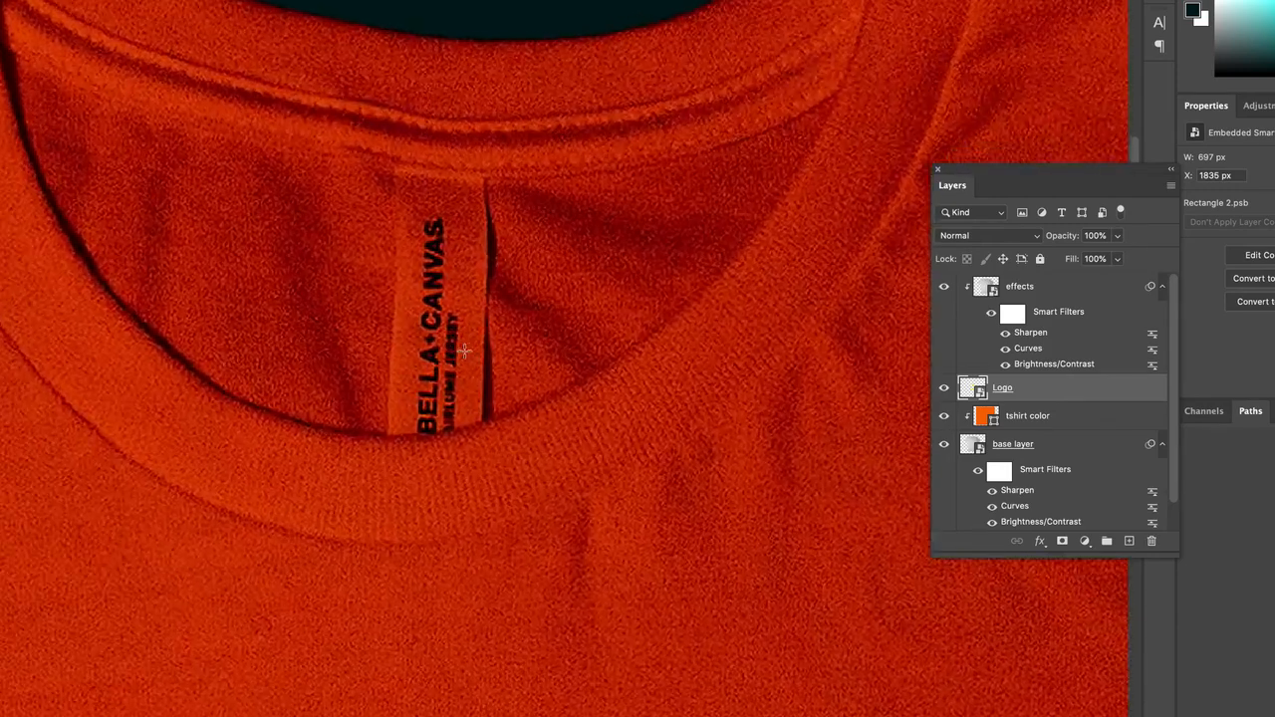
{"action": "scroll", "coordinate": [468, 346], "scroll_direction": "down", "scroll_amount": 4}
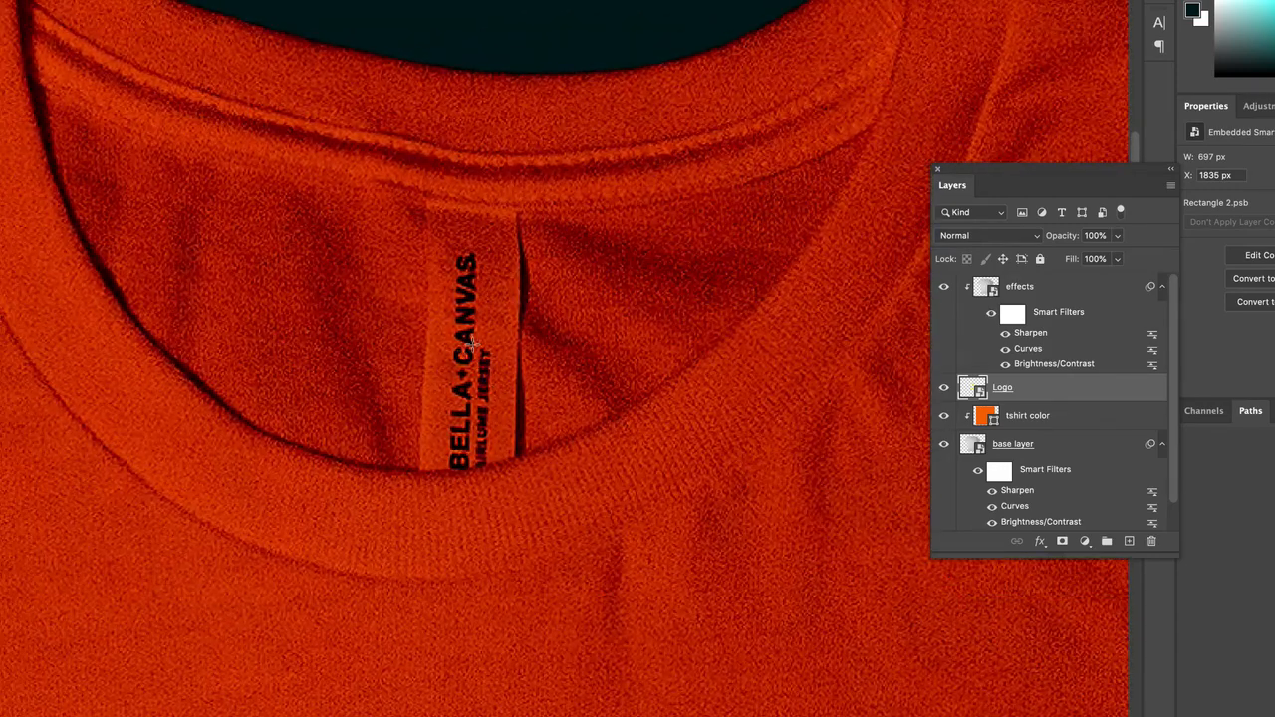